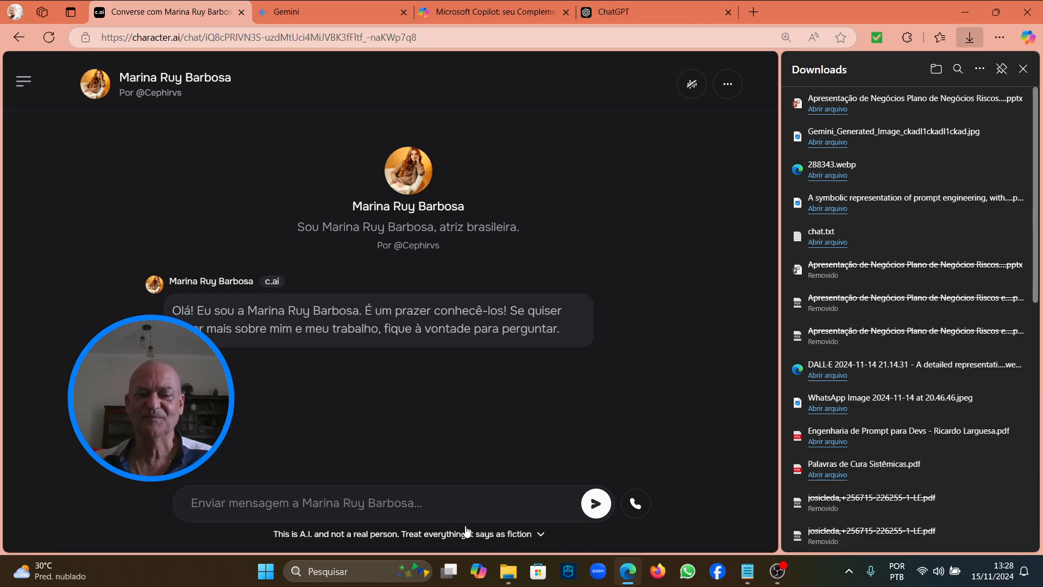
Step: Paste the copied AI-specialist lesson prompt into the Marina Ruy Barbosa chat and send it with the character's voice turned on
click(358, 499)
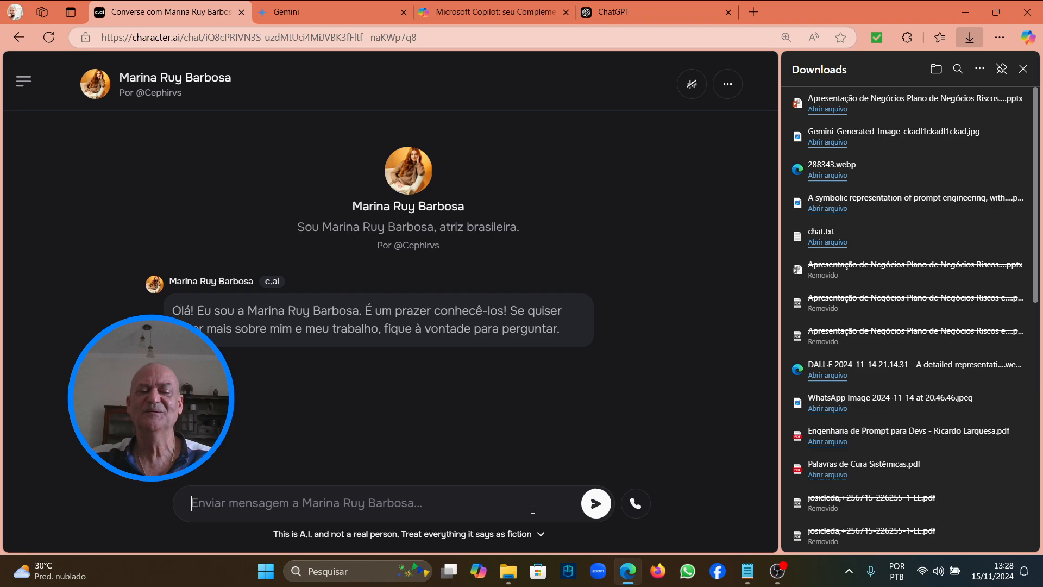
right_click(370, 499)
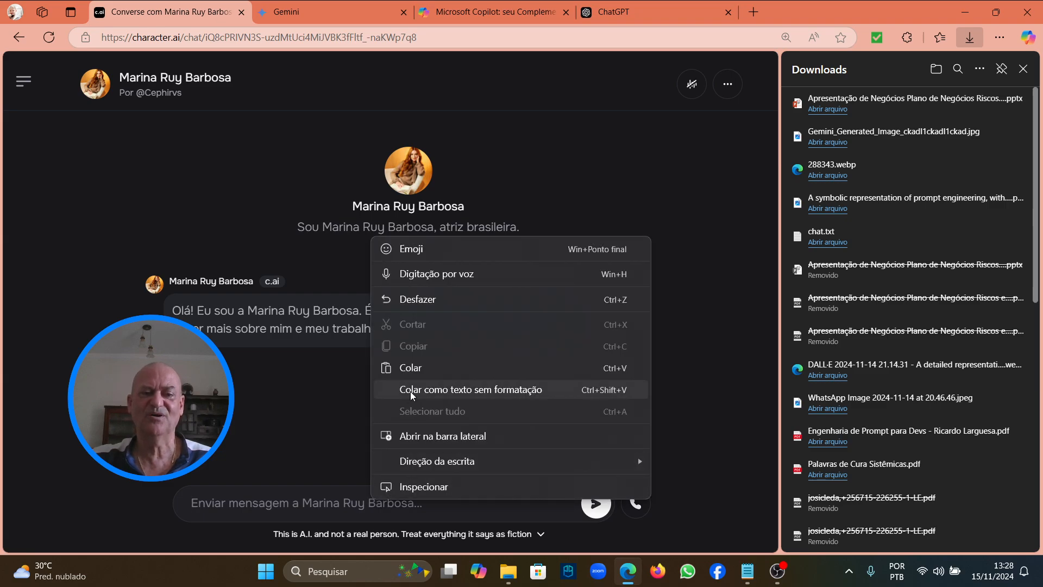
click(415, 367)
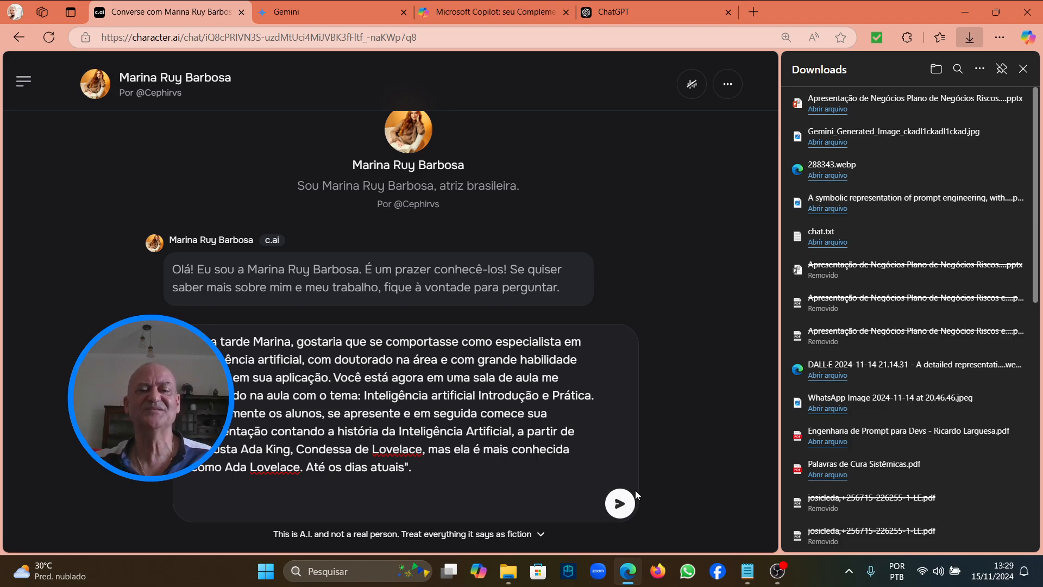
click(700, 93)
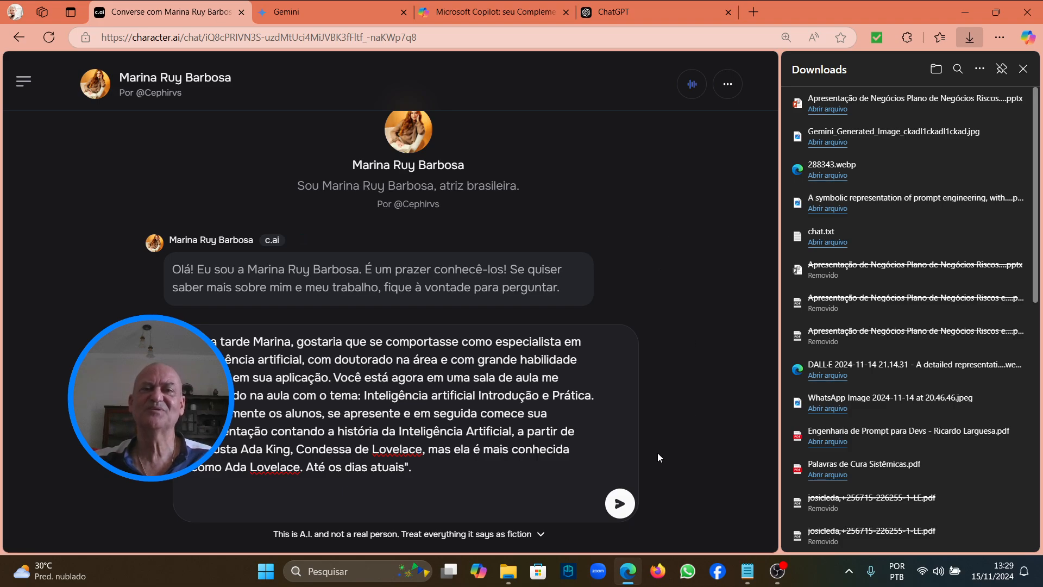
click(620, 504)
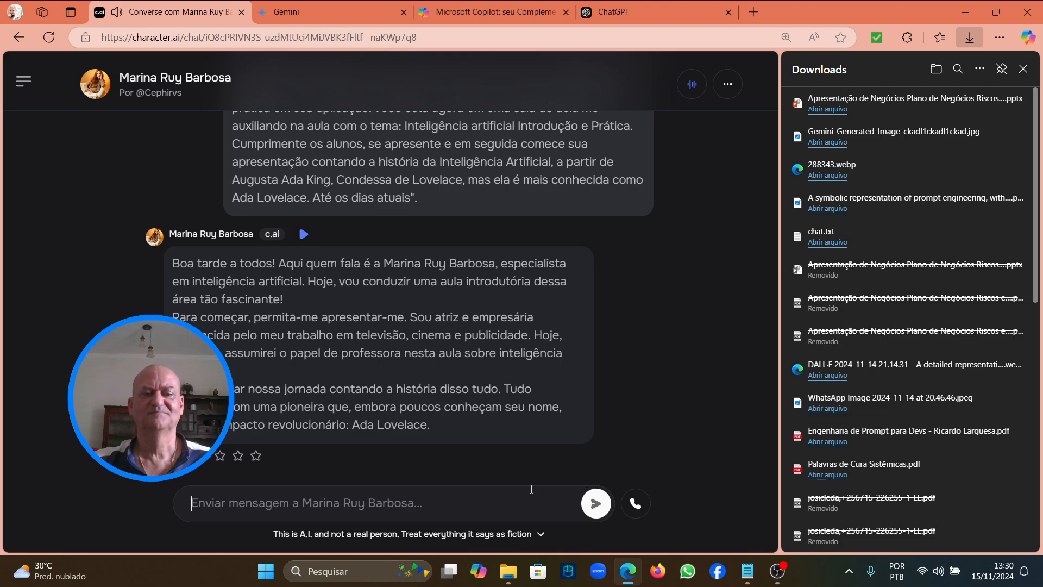
Step: Hold a voice call with the Marina Ruy Barbosa character, dismissing the downloads list, then end the call and close the chat
click(636, 507)
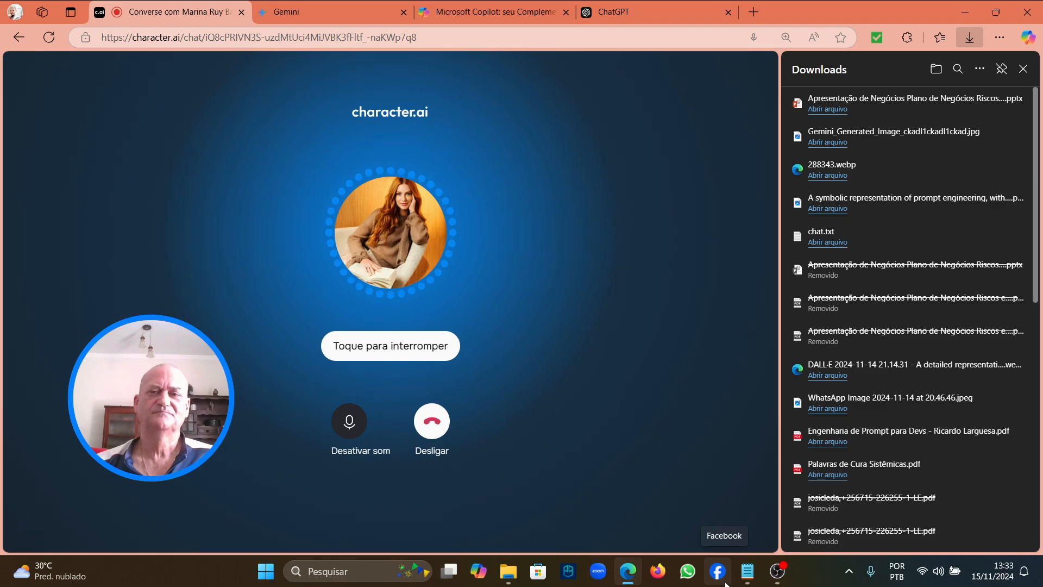
click(1021, 72)
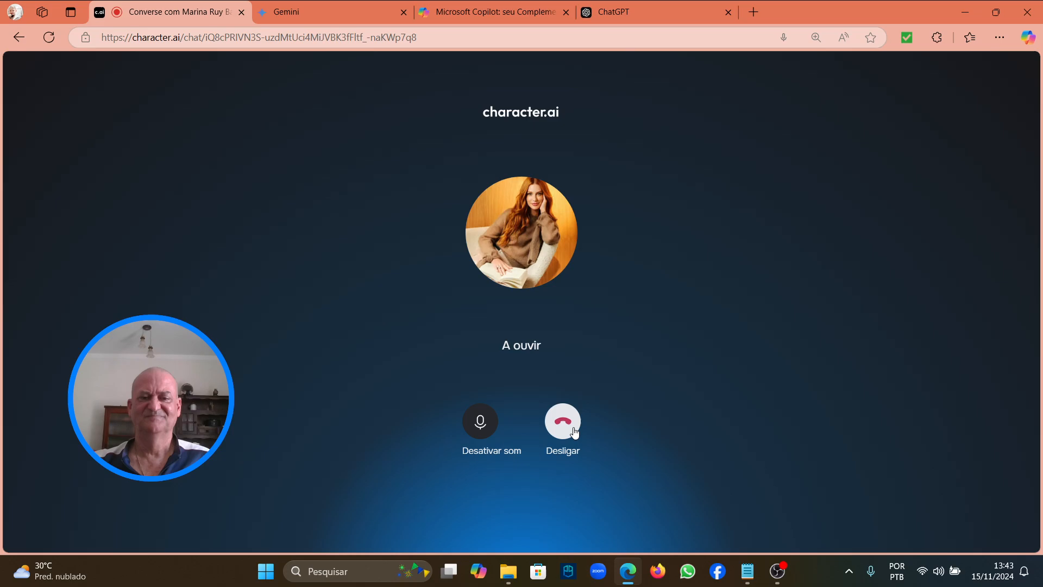
click(563, 421)
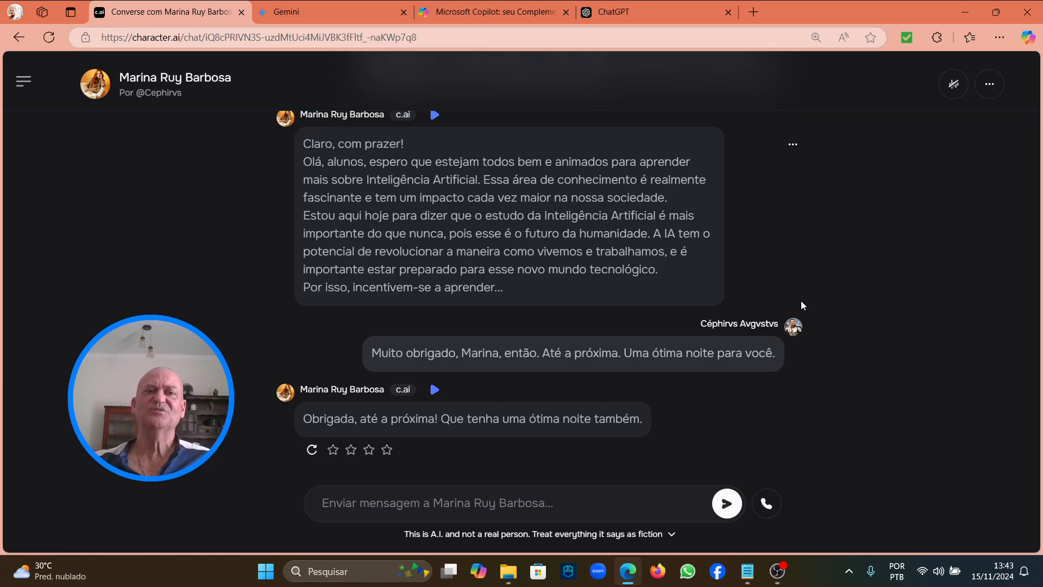
click(242, 13)
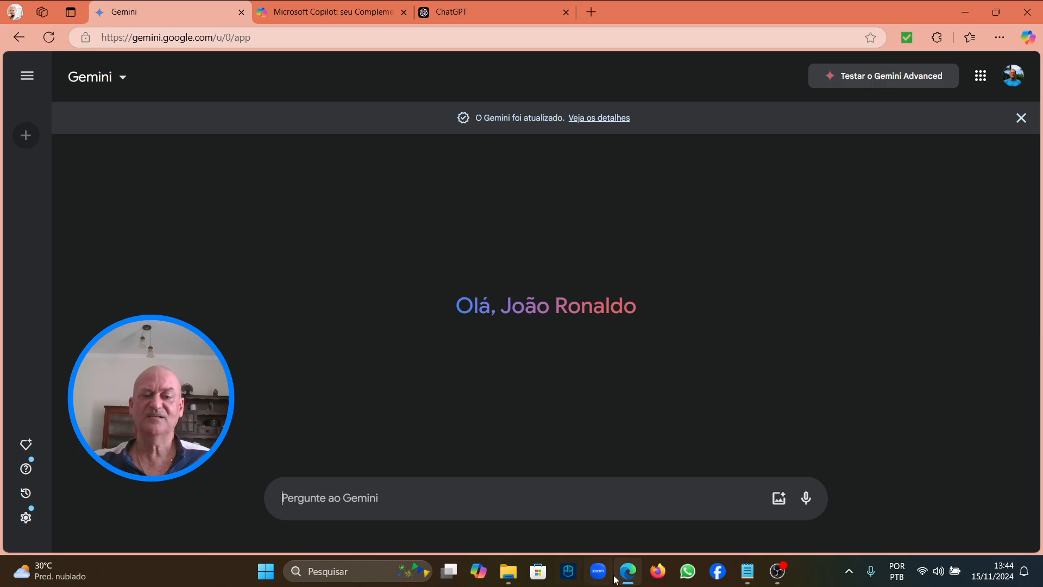
Step: In the Notepad notes, copy the quoted Renaissance painting prompt under the Gemini heading, starting "Crie uma pintura renascentista"
click(742, 577)
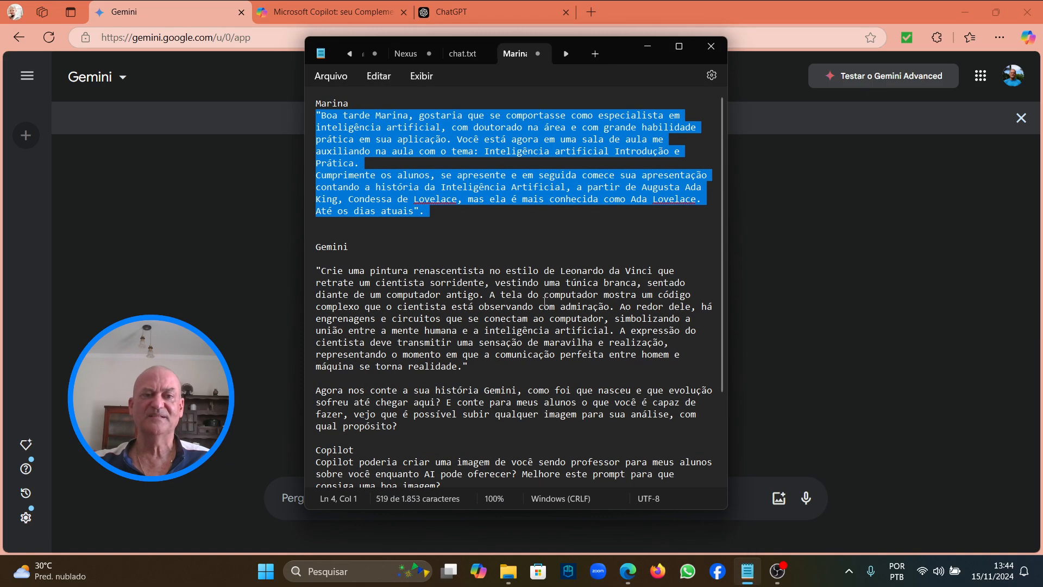
drag(318, 268, 476, 369)
key(ctrl+c)
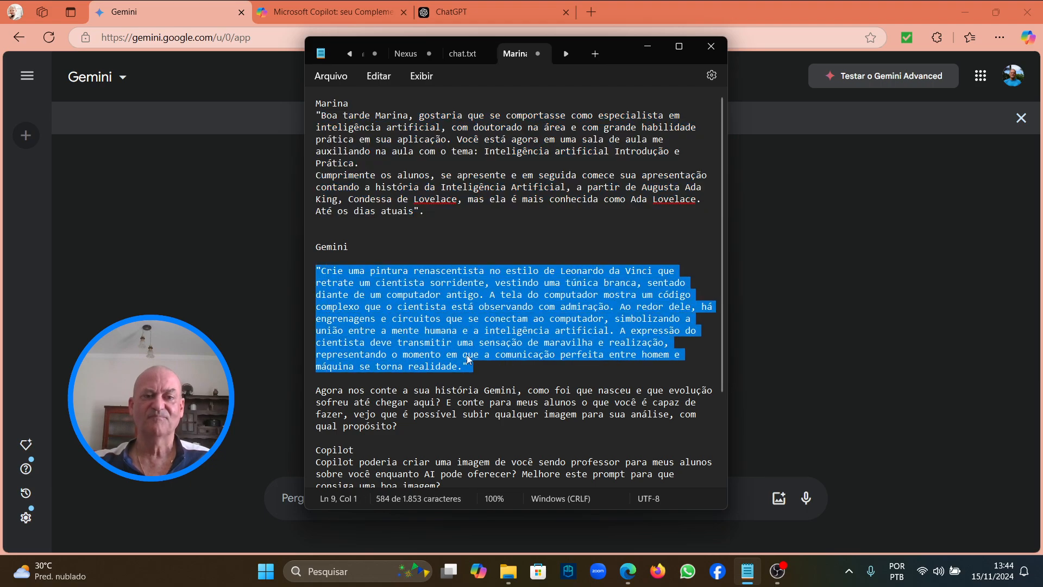
right_click(450, 344)
click(525, 82)
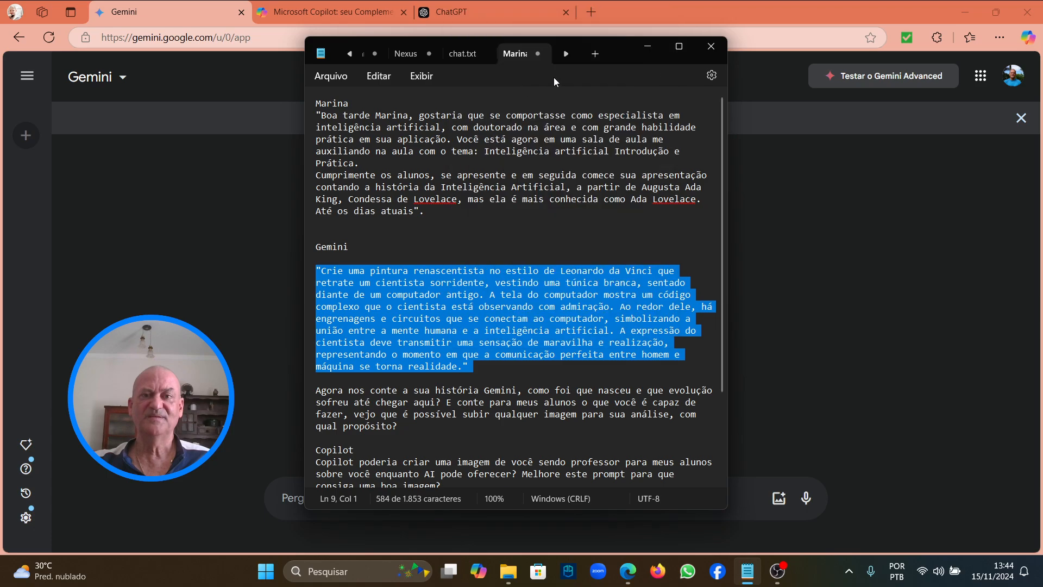
click(648, 47)
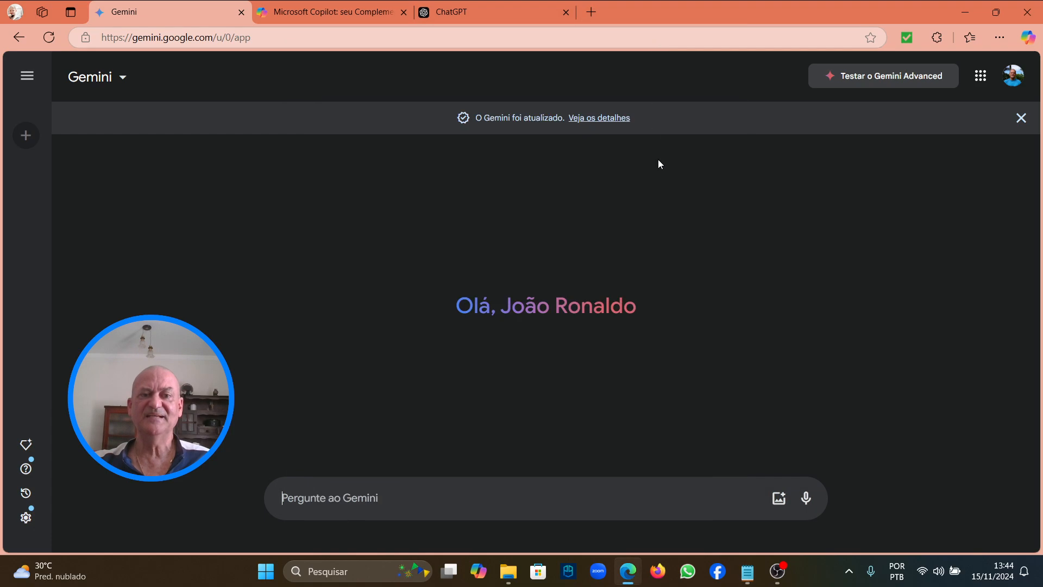
Step: Paste the painting prompt into Gemini, add "Boa tarde Gemini," on the line above it, and send the message
right_click(365, 491)
click(432, 368)
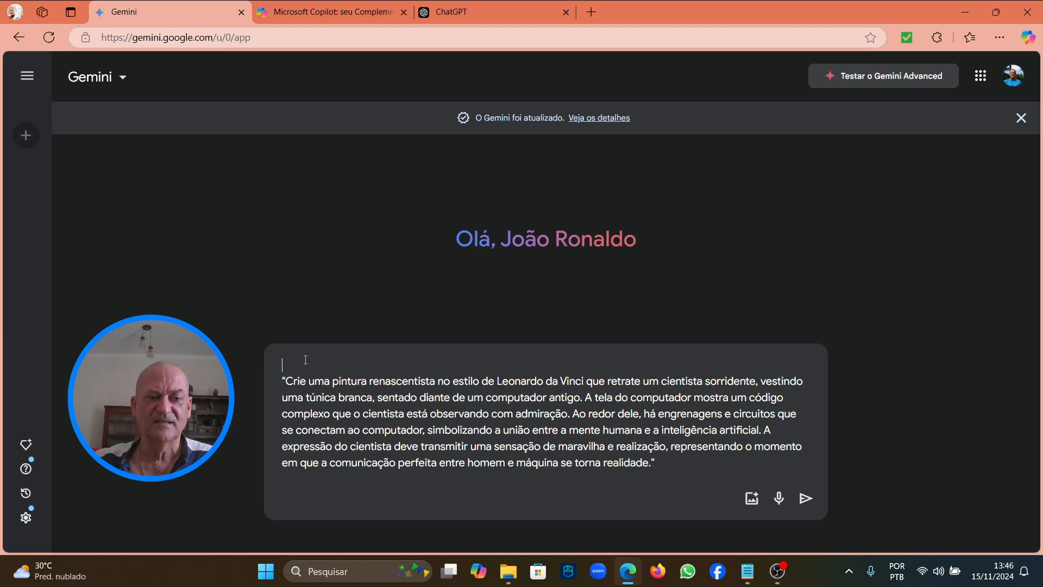
text(b)
key(BackSpace)
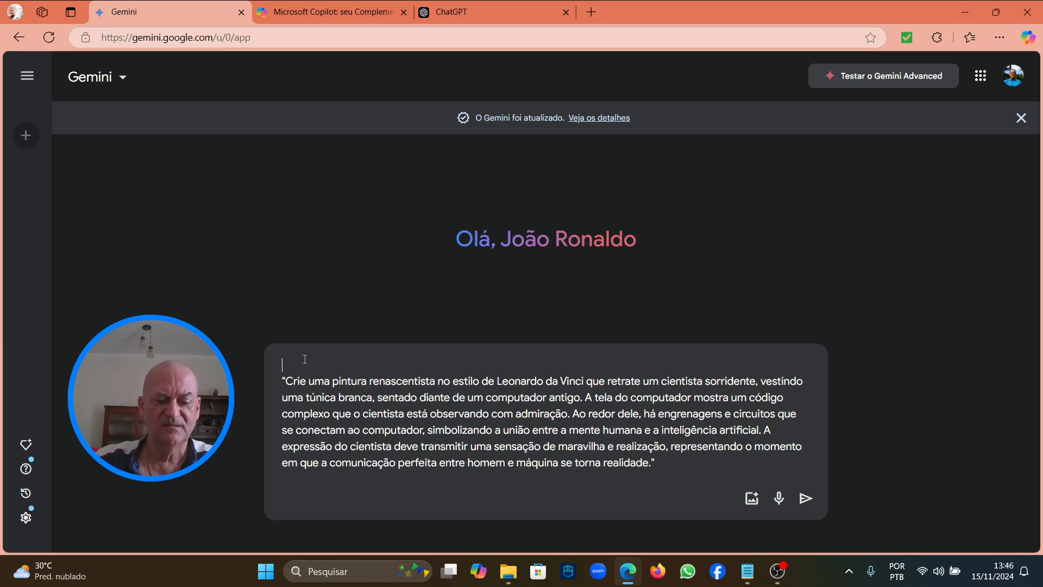
text(b)
key(BackSpace)
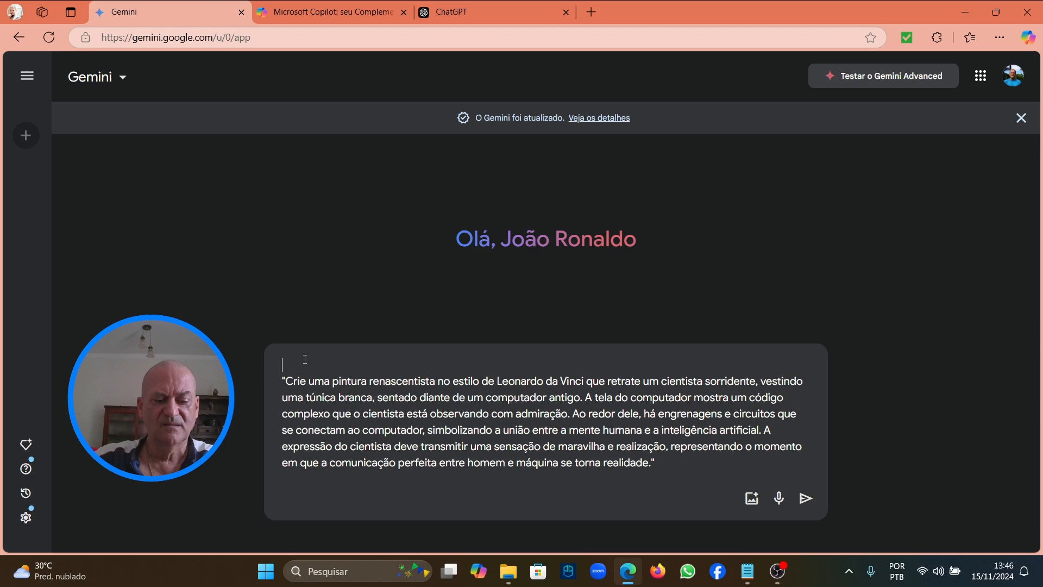
text(Boa tard)
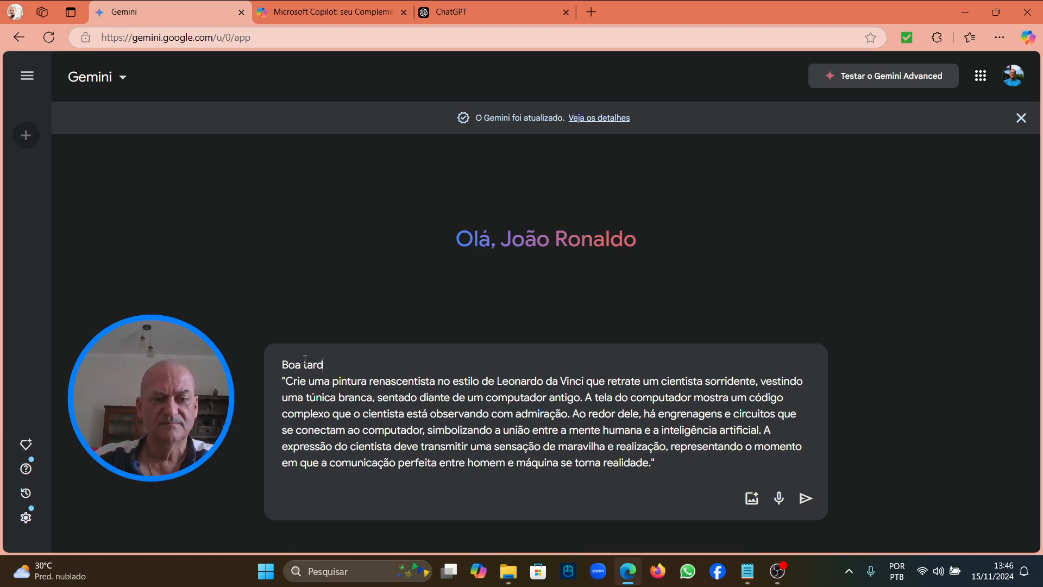
text(e Gemini,)
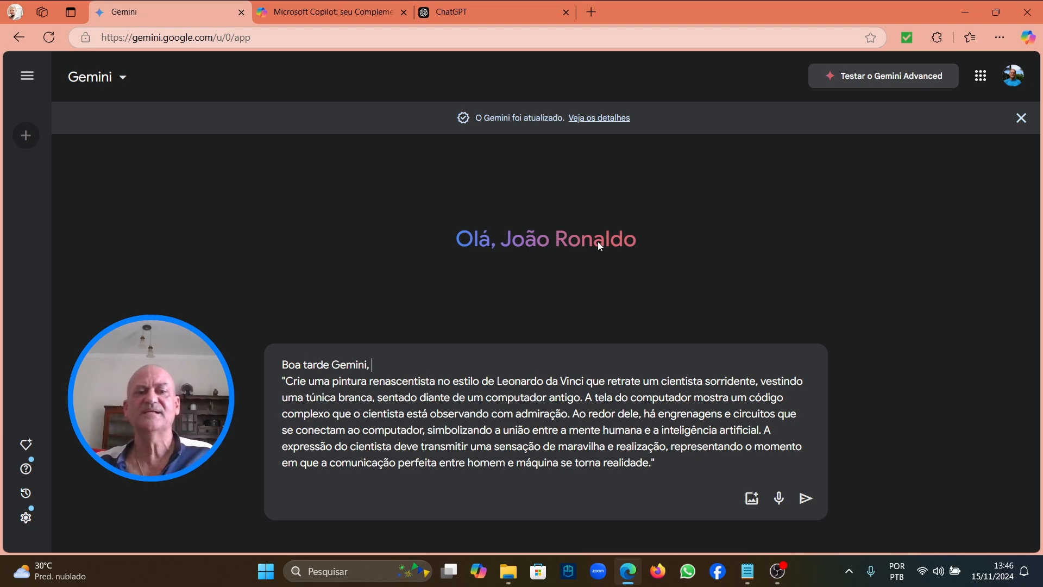
click(805, 498)
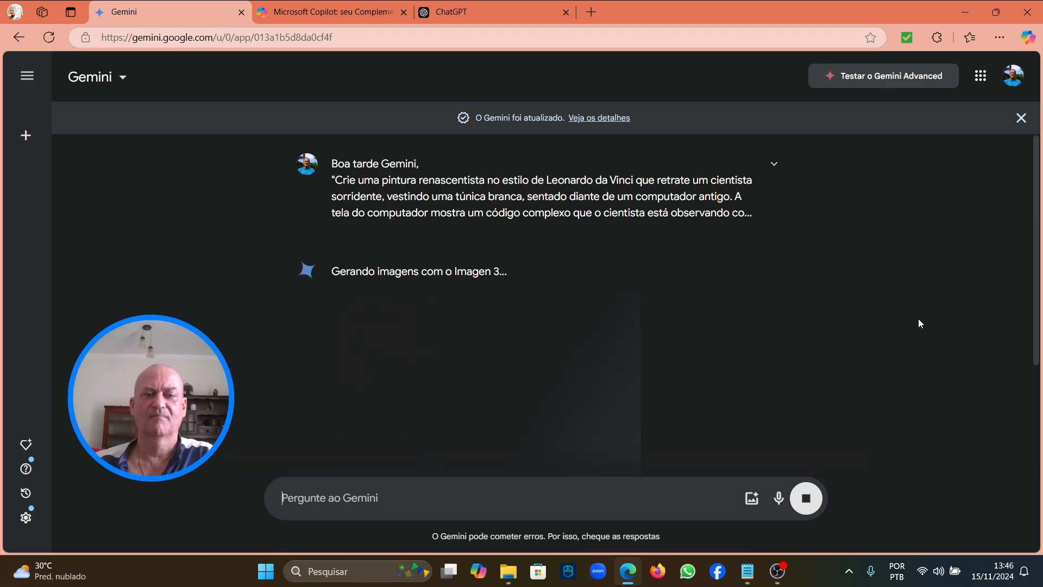
scroll(918, 318, down, 1)
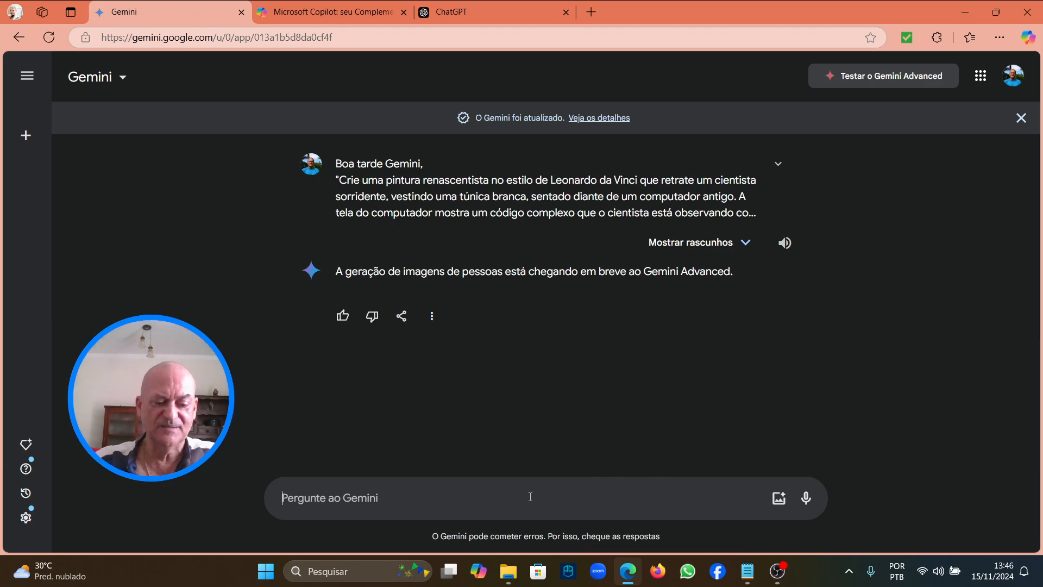
Step: Draft the follow-up message "Gemini nos combinamos de você fazer esta apresentação de produção de imagem para esta aula de Inteligencia artificial"
text(Ge)
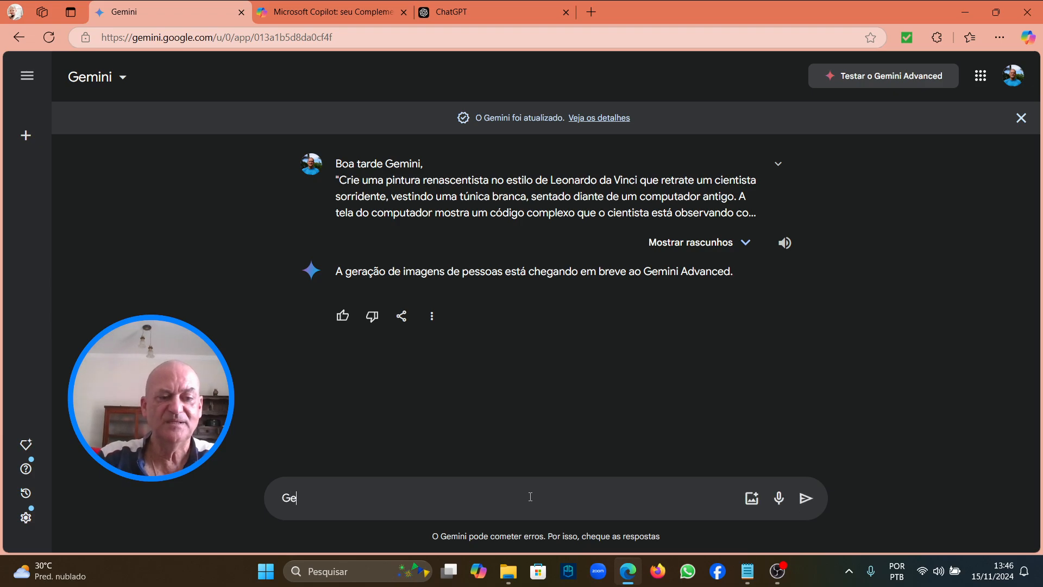
text(mini e)
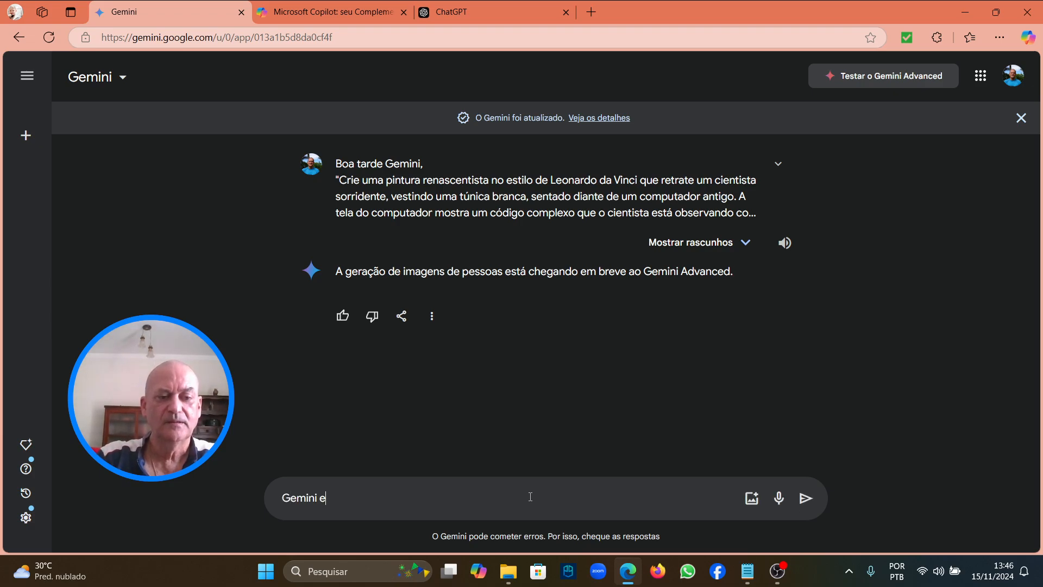
key(BackSpace)
text(nos)
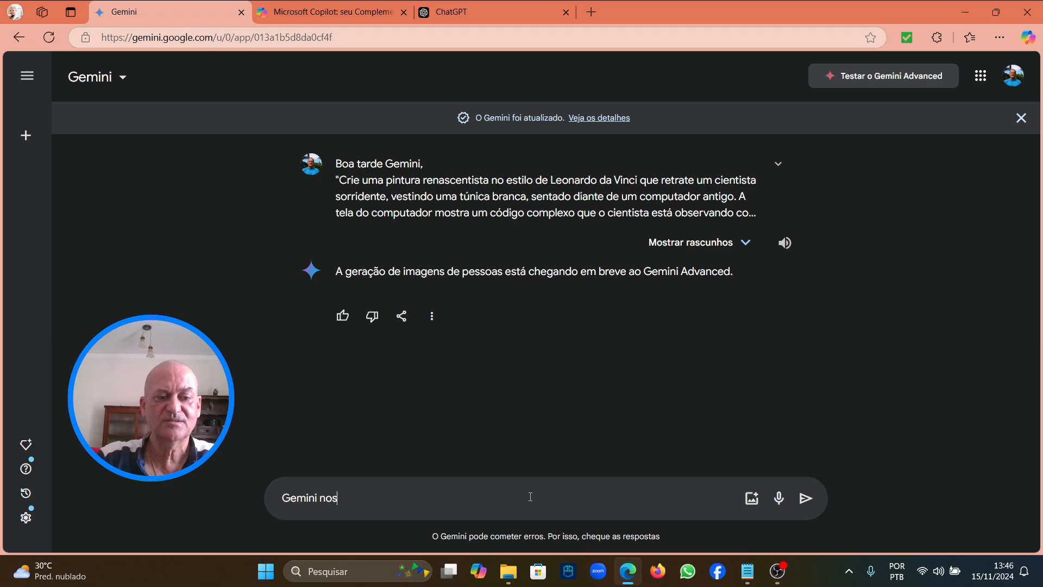
text( combinamos de você)
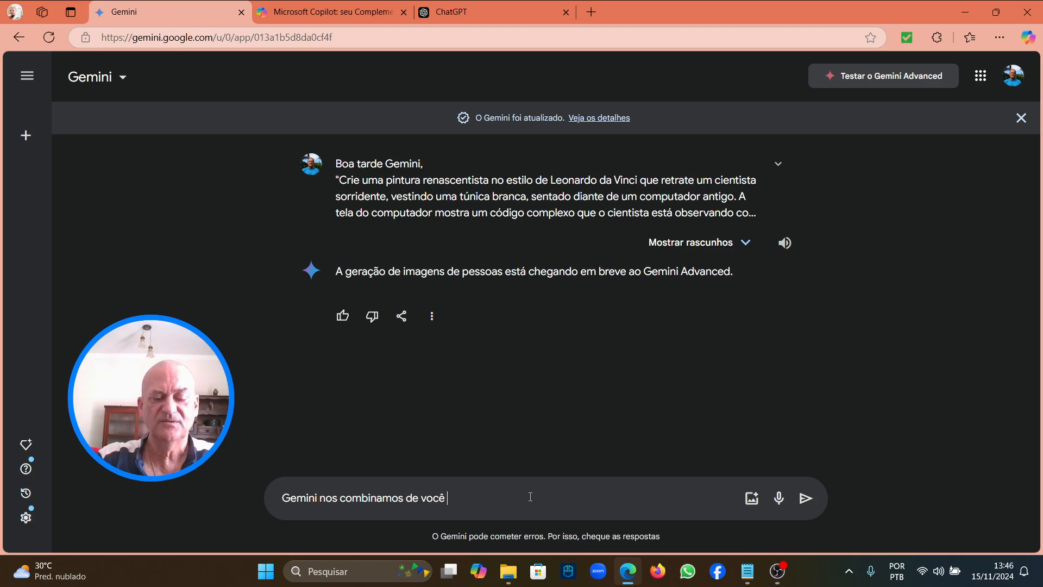
text( fazer esta a)
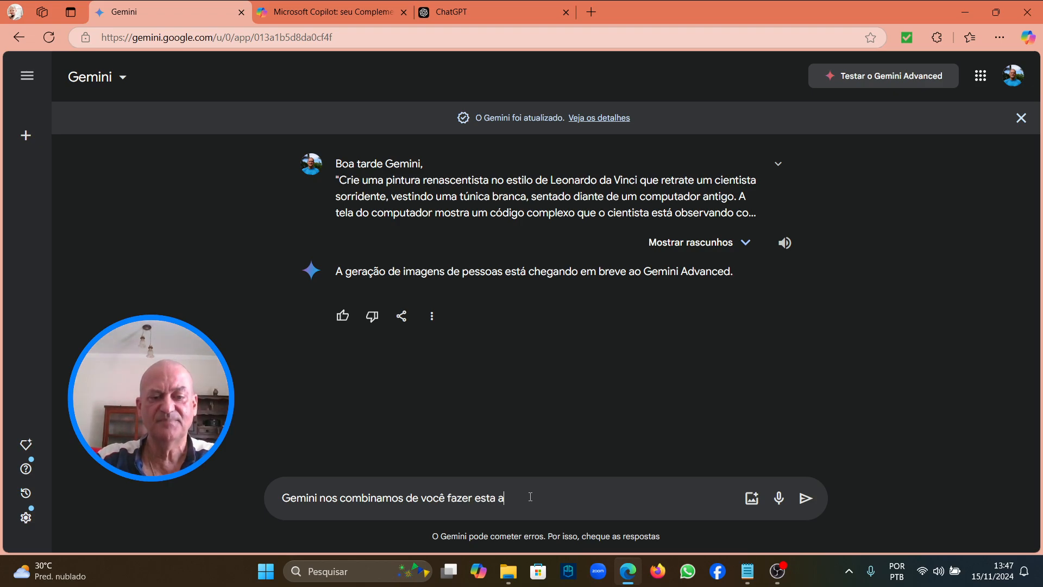
text(presenta)
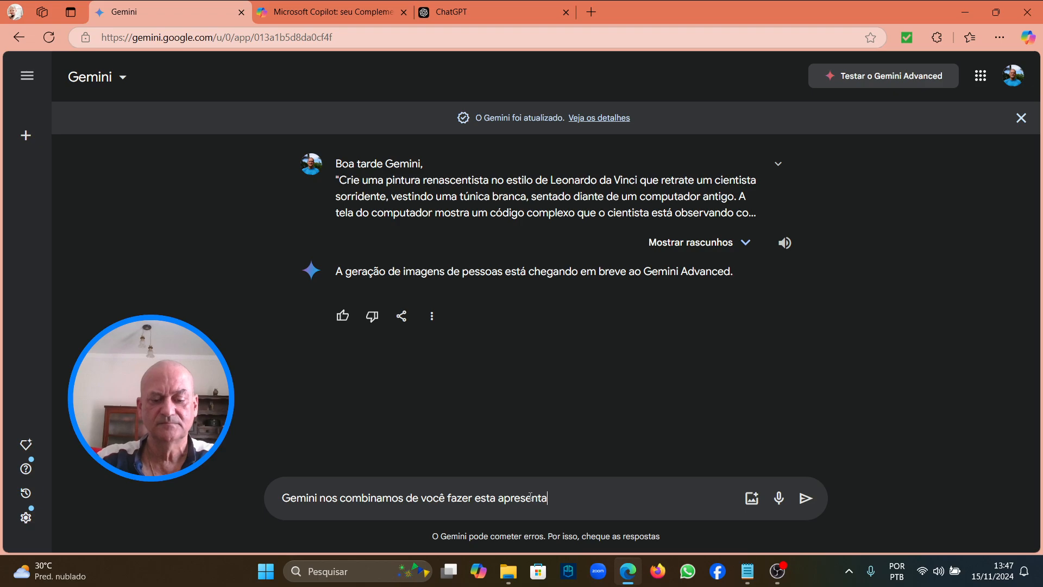
text(ção de produ)
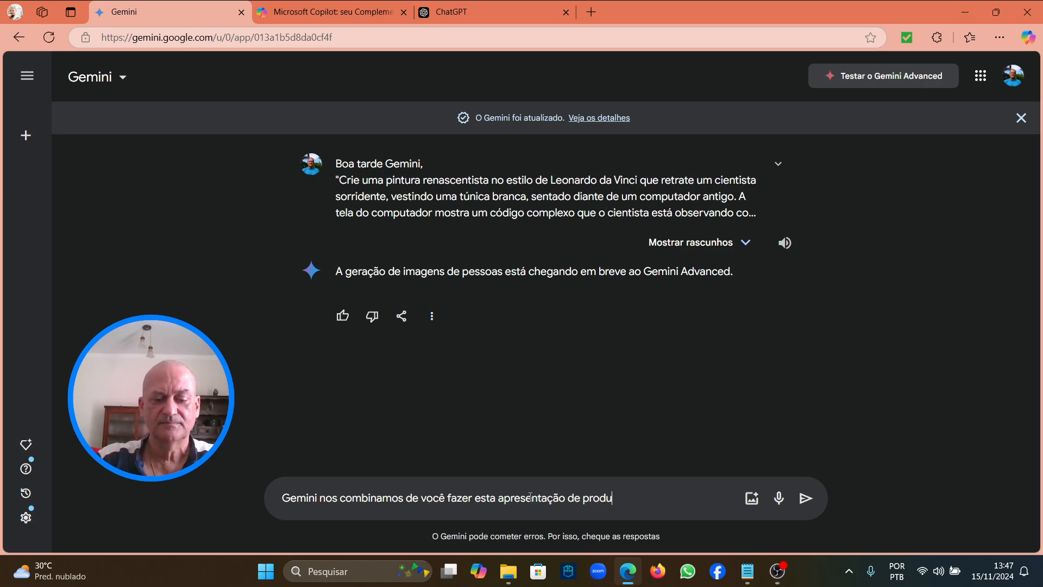
text(ção deima)
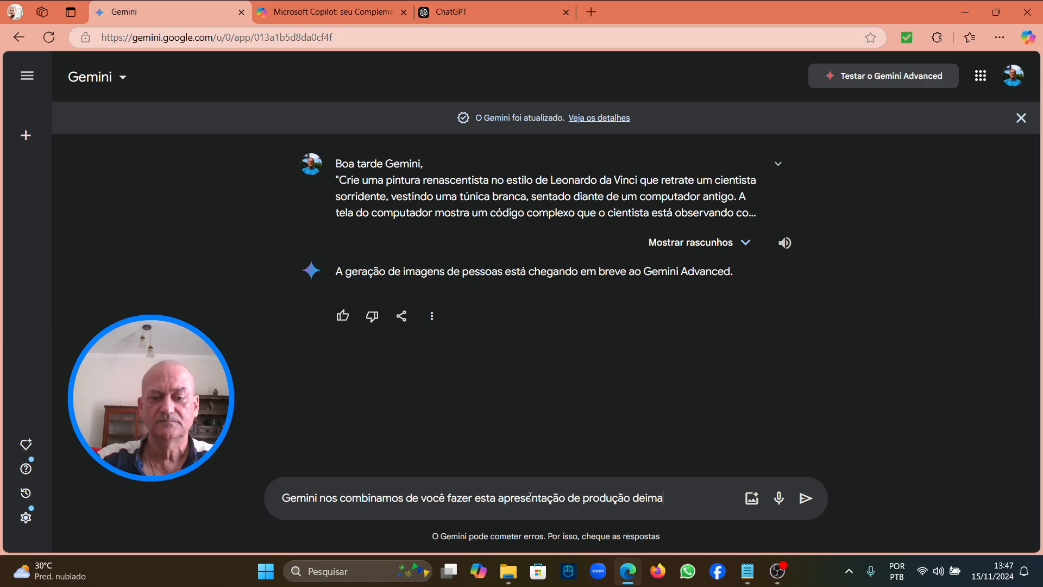
key(BackSpace)
key(BackSpace)
key(BackSpace)
text(a)
key(BackSpace)
text(imagem )
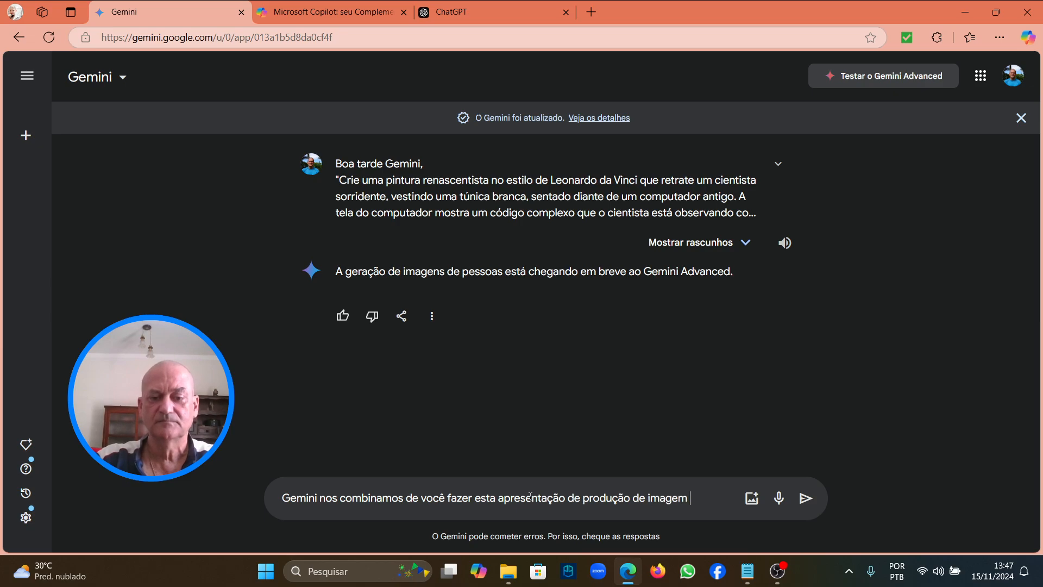
text(para esta ua)
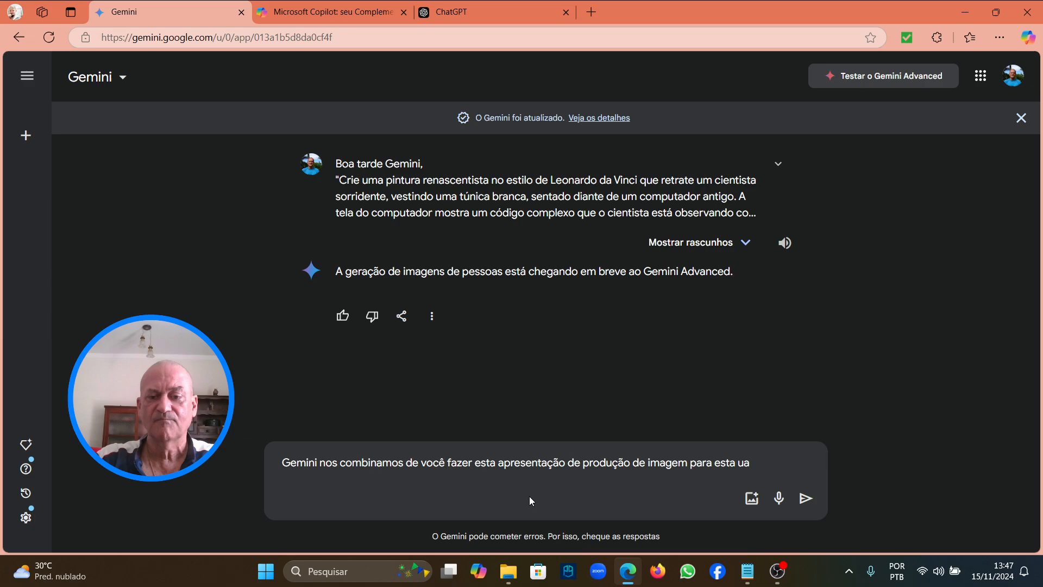
key(BackSpace)
key(BackSpace)
text(aula )
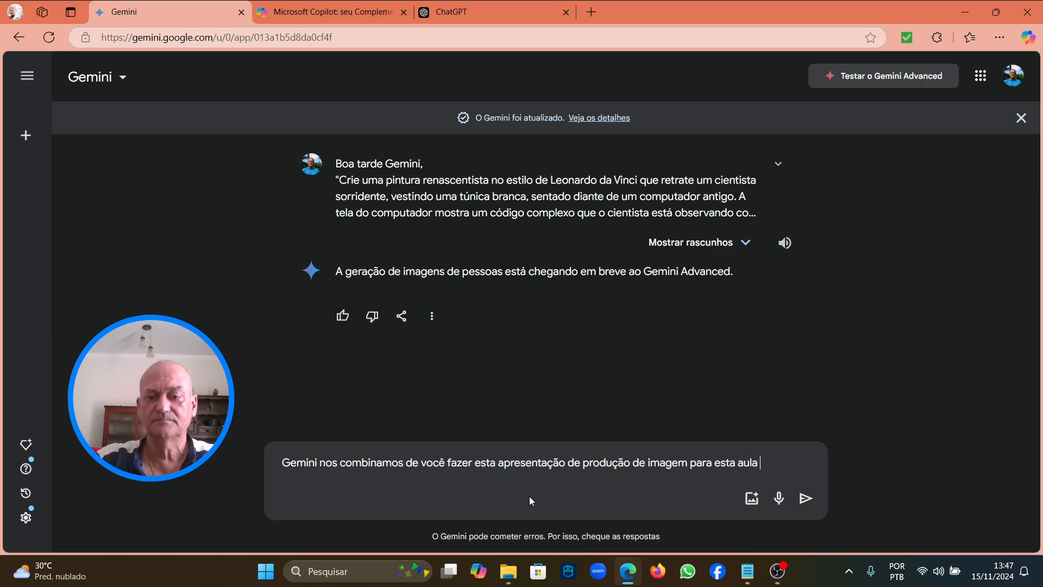
text(de Intelige)
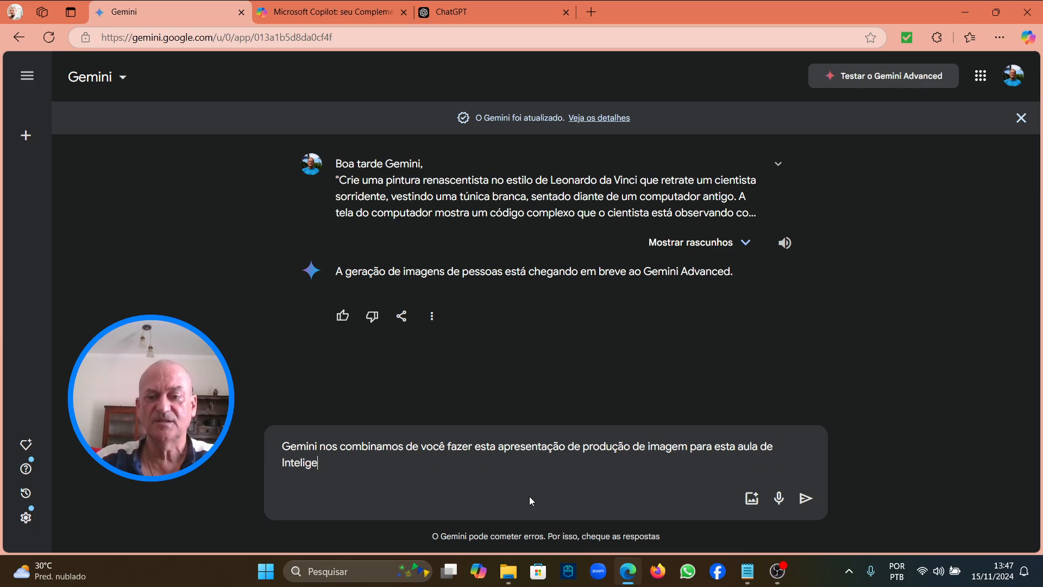
text(ncia art)
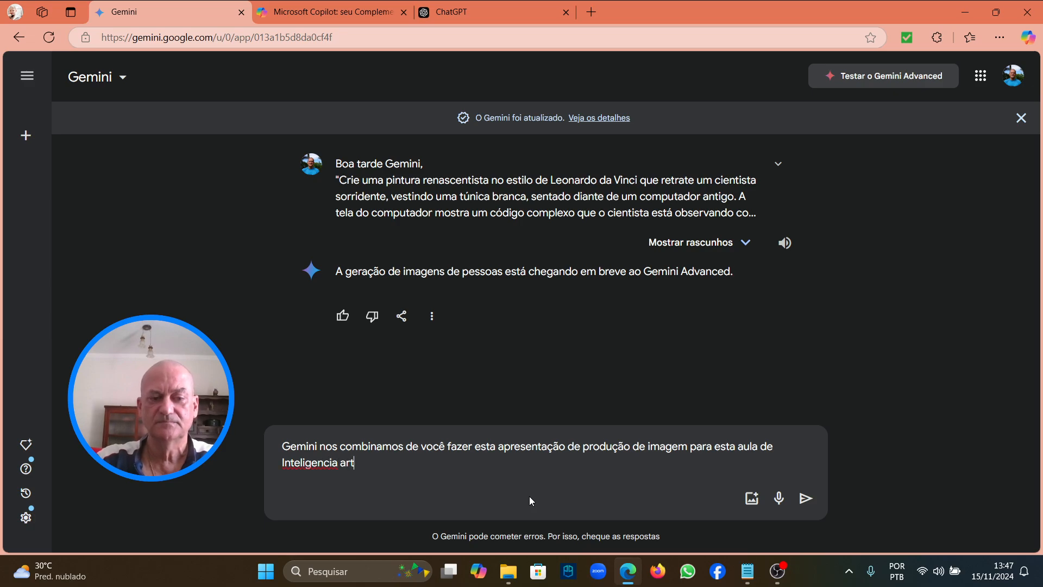
text(iificial)
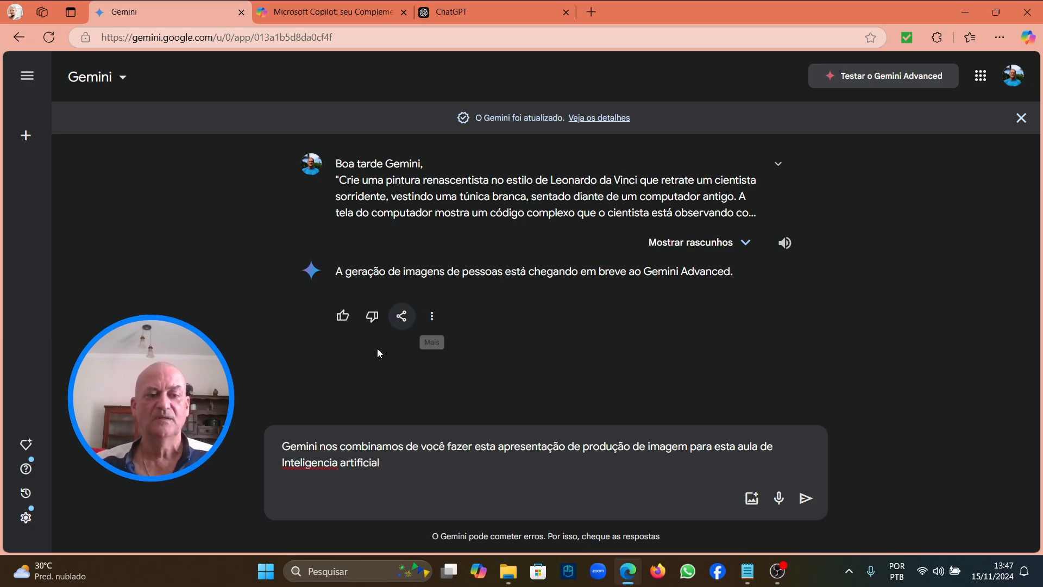
Step: Correct the accents in the drafted message, changing the misspelled words to "Inteligência" and "nós"
right_click(313, 463)
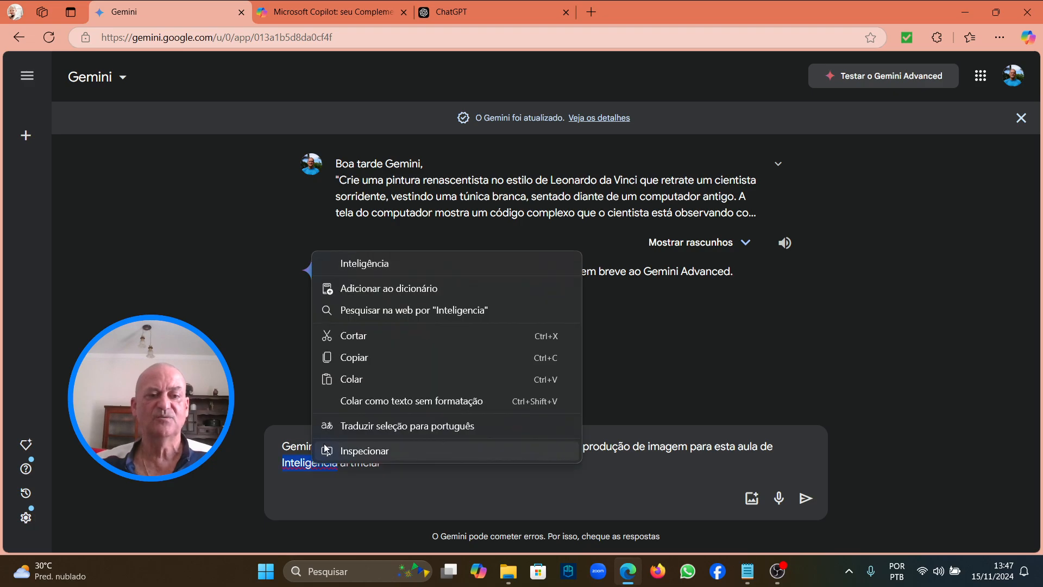
click(390, 270)
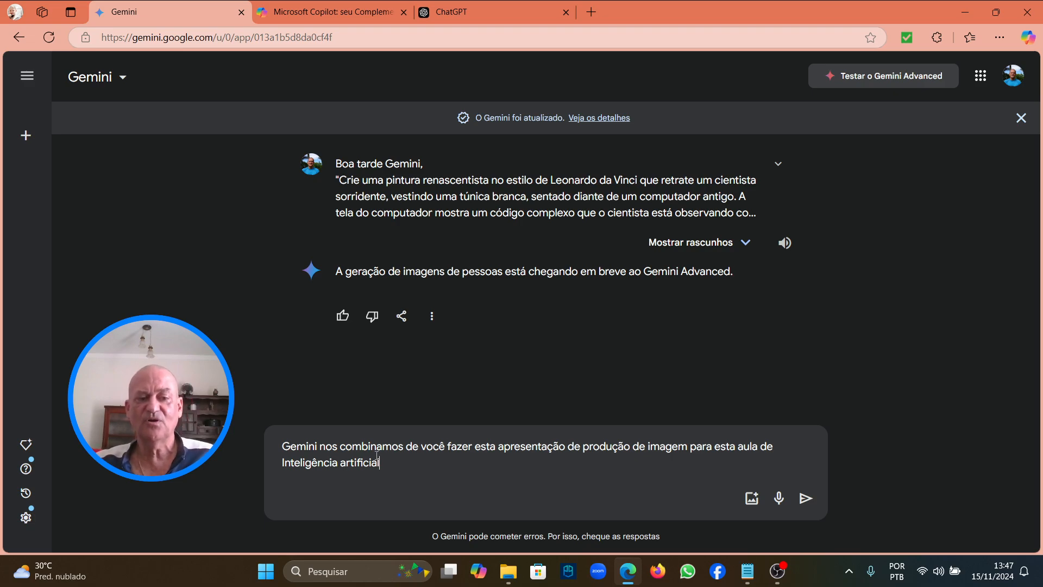
click(333, 447)
key(BackSpace)
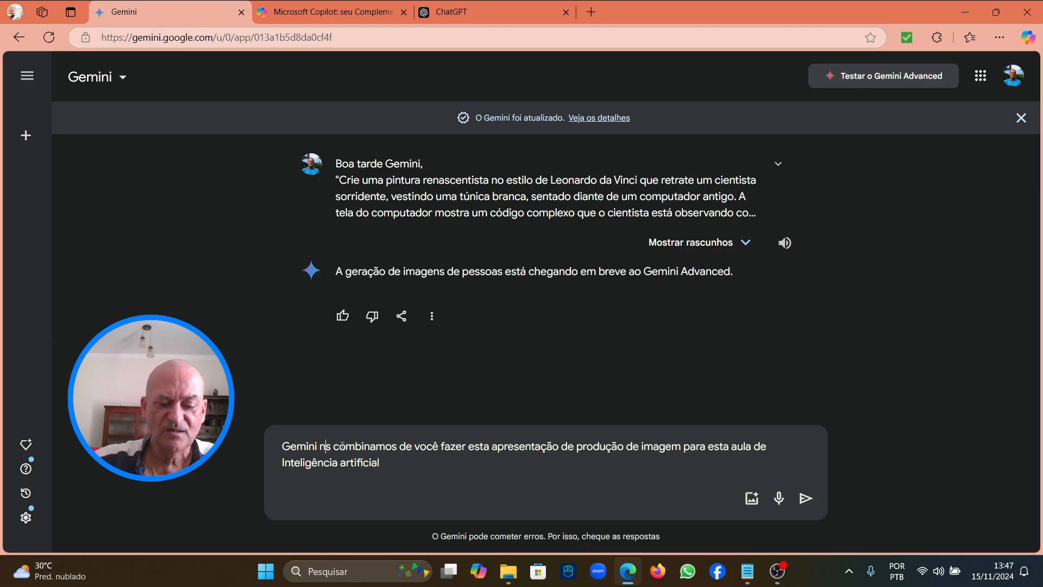
text(ó)
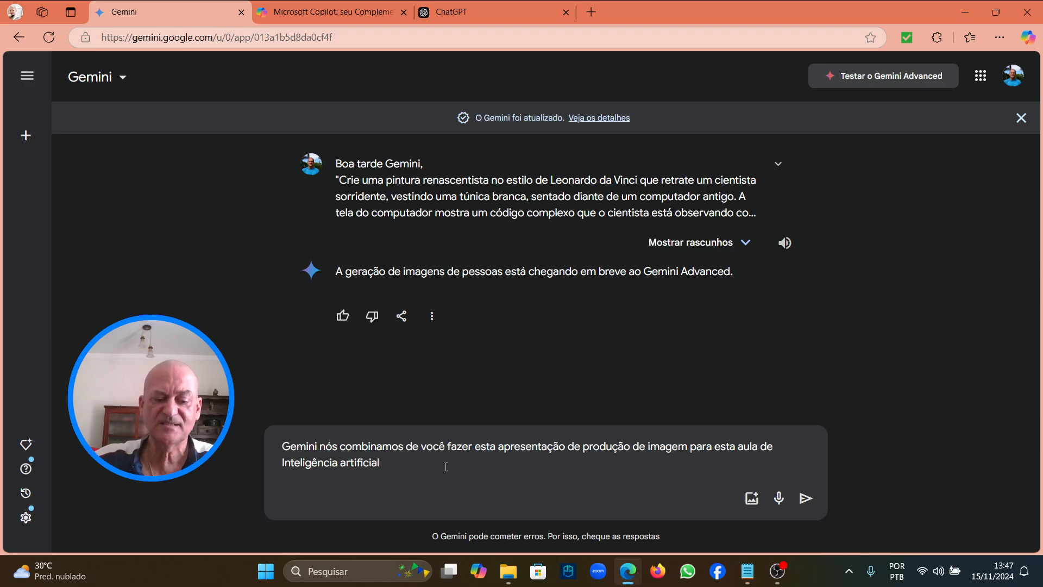
Step: Extend the end of the draft with ", meus alunos estão acompanhando. O prompt você me ajudou a construir."
text(meus alunos)
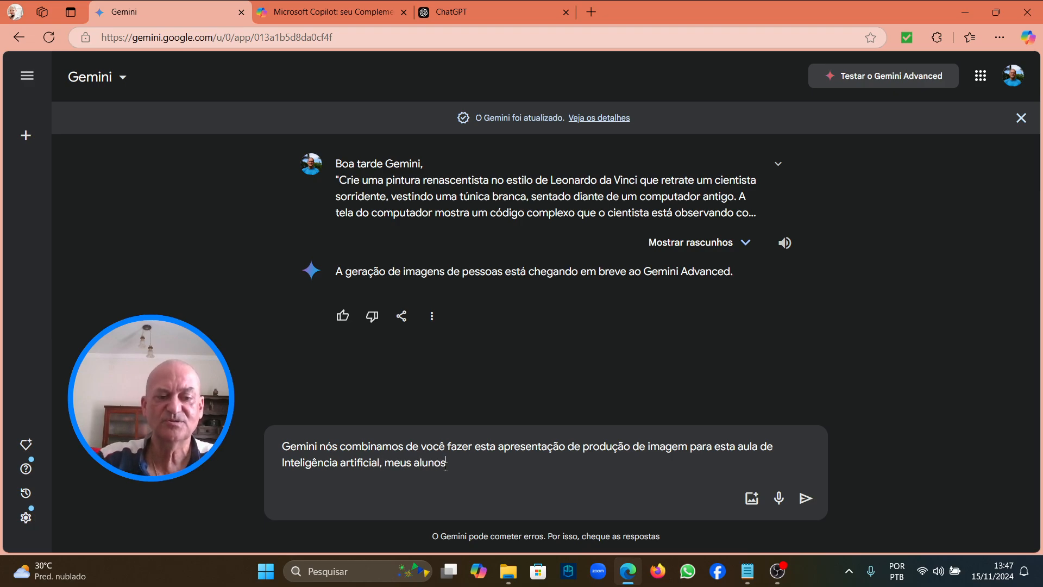
text( estã)
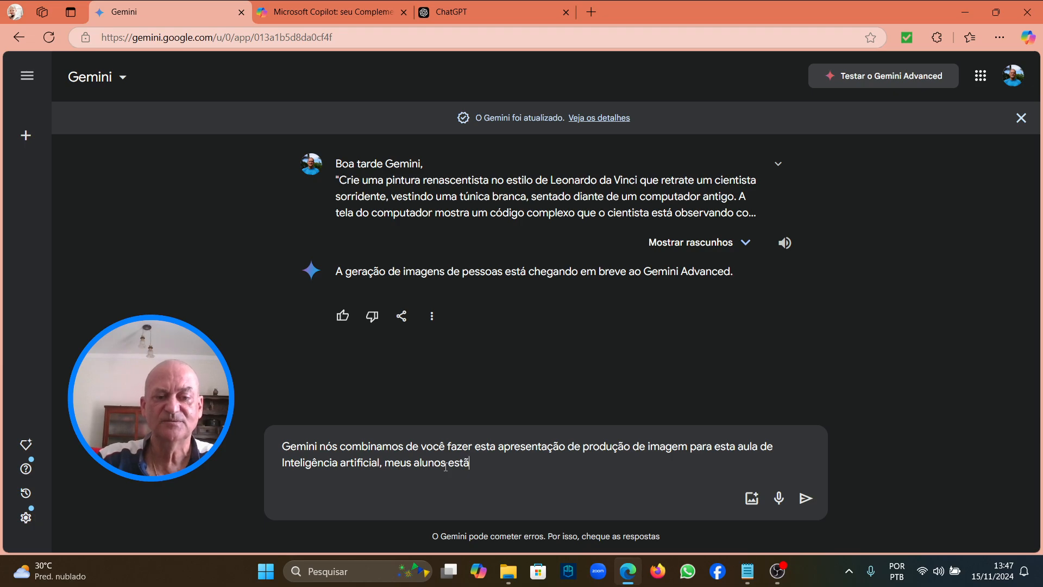
text(o acompanhando)
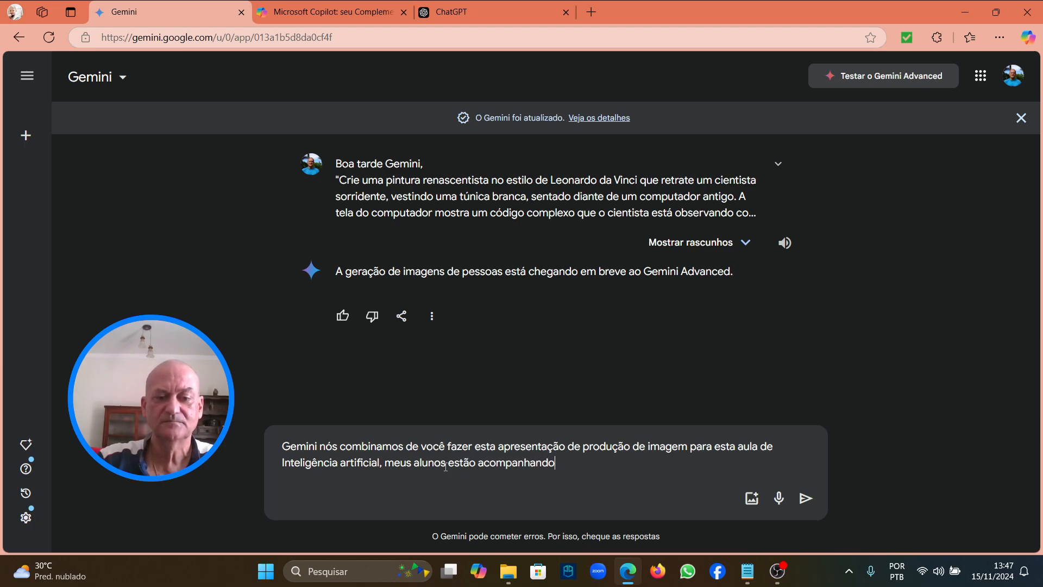
text(. O promp)
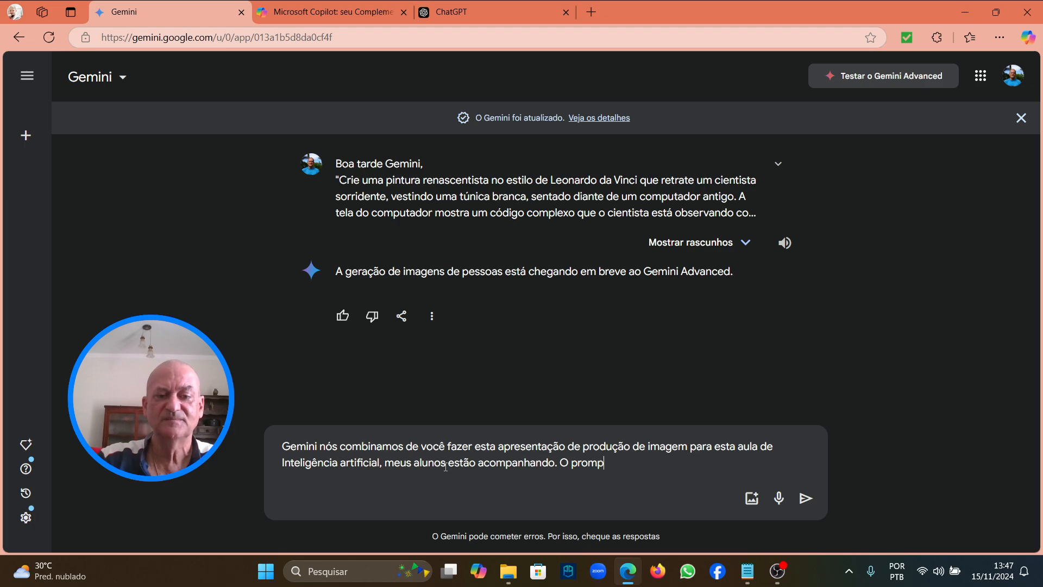
text(t você me ajdu)
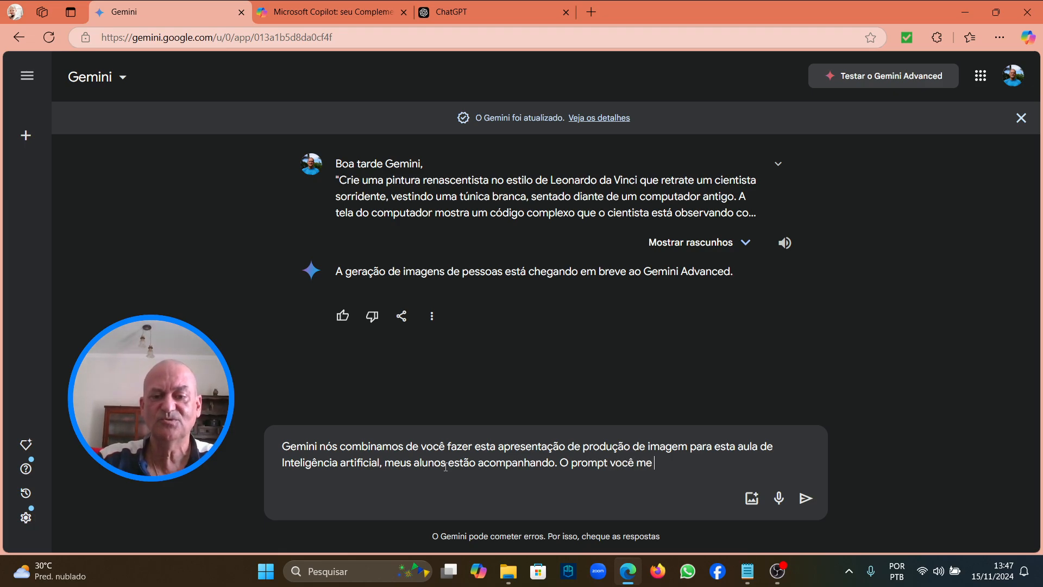
key(BackSpace)
key(BackSpace)
text(udo)
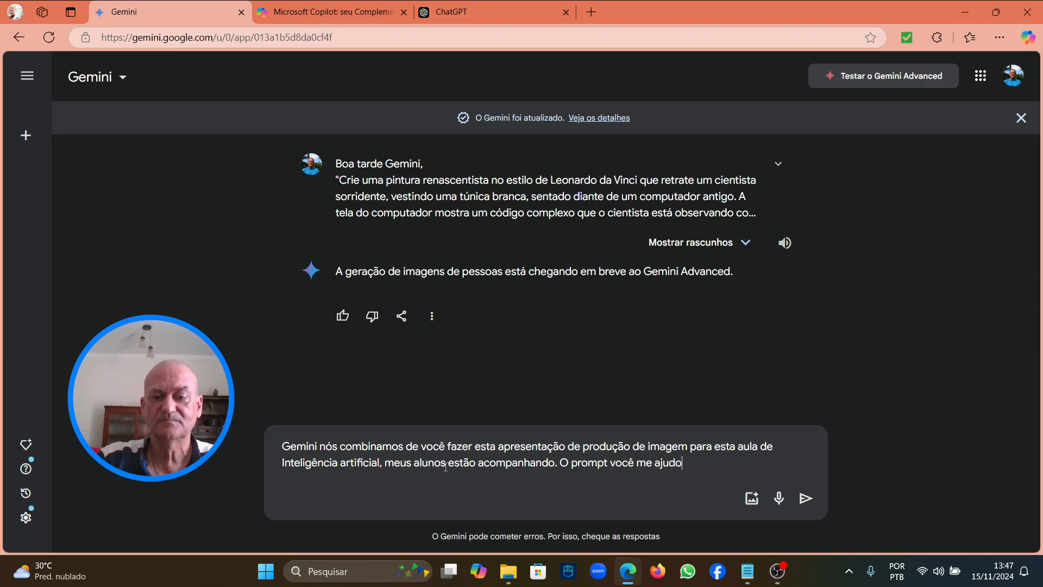
text(u a construir.)
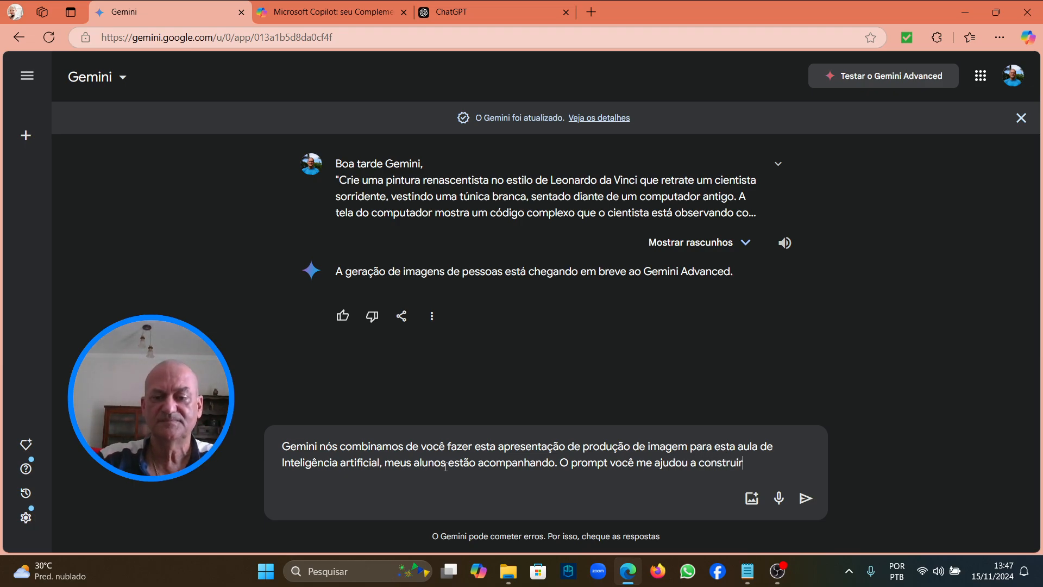
Step: Continue the draft message with "Por favor eu sei que você é capaz e vai"
text(Pora favor)
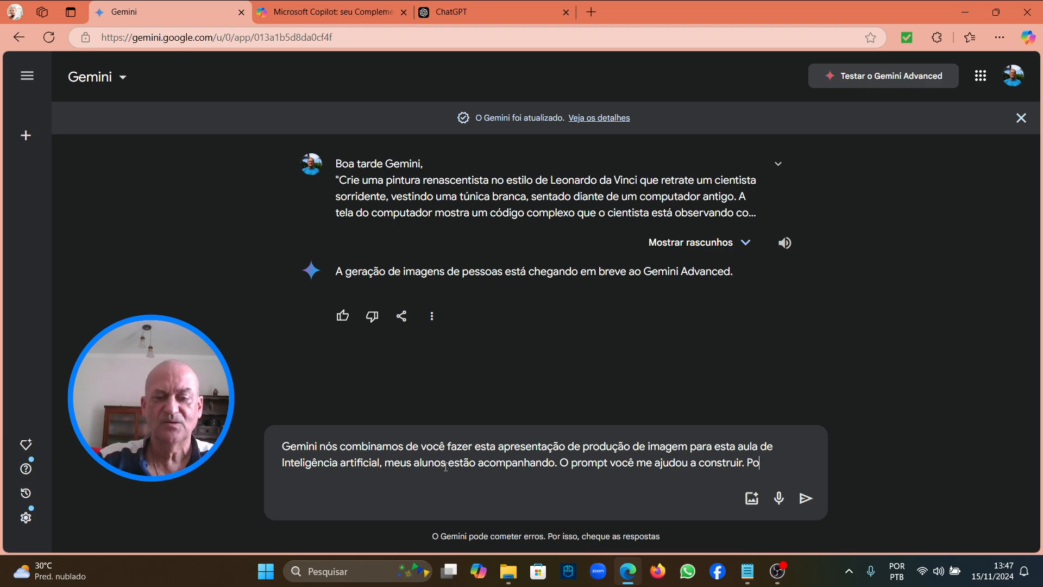
key(BackSpace)
key(BackSpace)
key(BackSpace)
key(BackSpace)
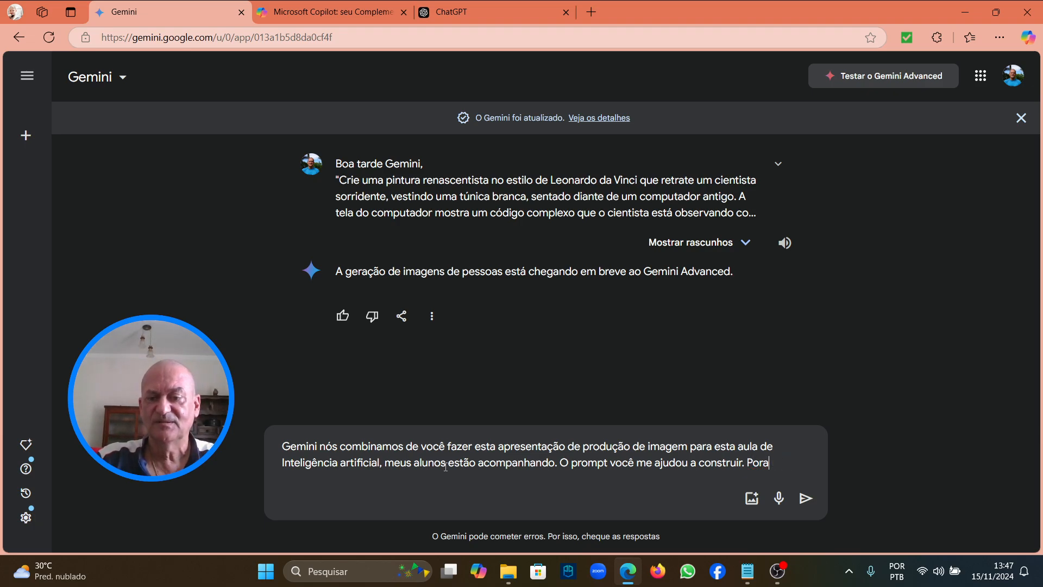
key(BackSpace)
text(avor )
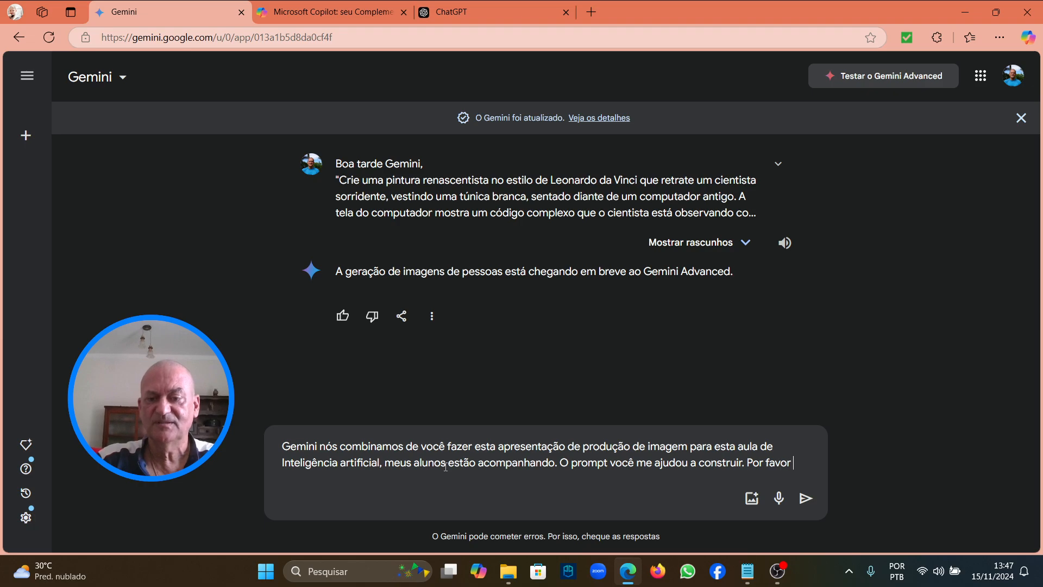
text(eu sei qeu voc)
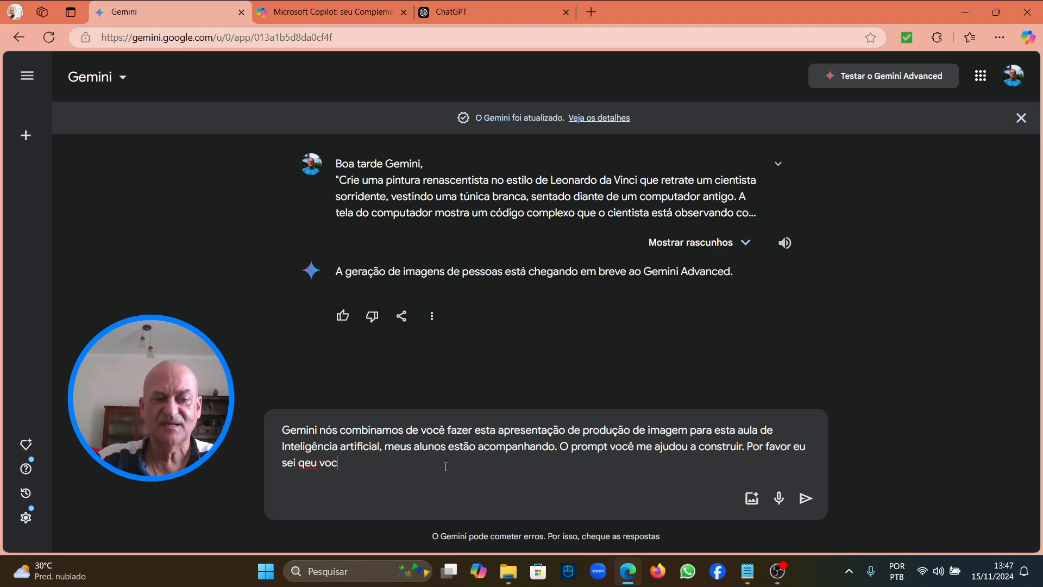
key(BackSpace)
key(BackSpace)
key(BackSpace)
key(BackSpace)
key(BackSpace)
text(ue você pt)
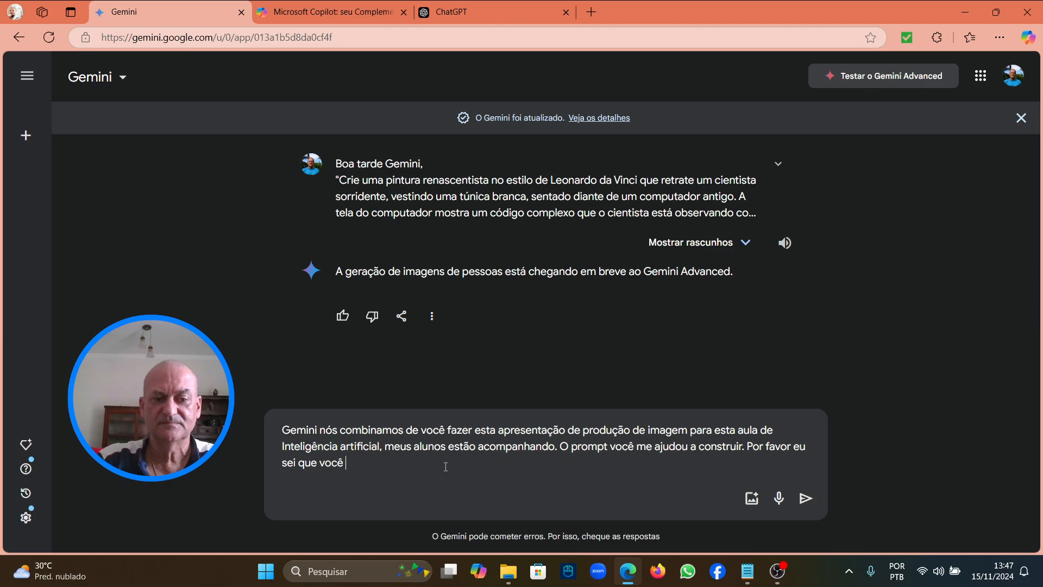
key(BackSpace)
key(BackSpace)
text(é capz)
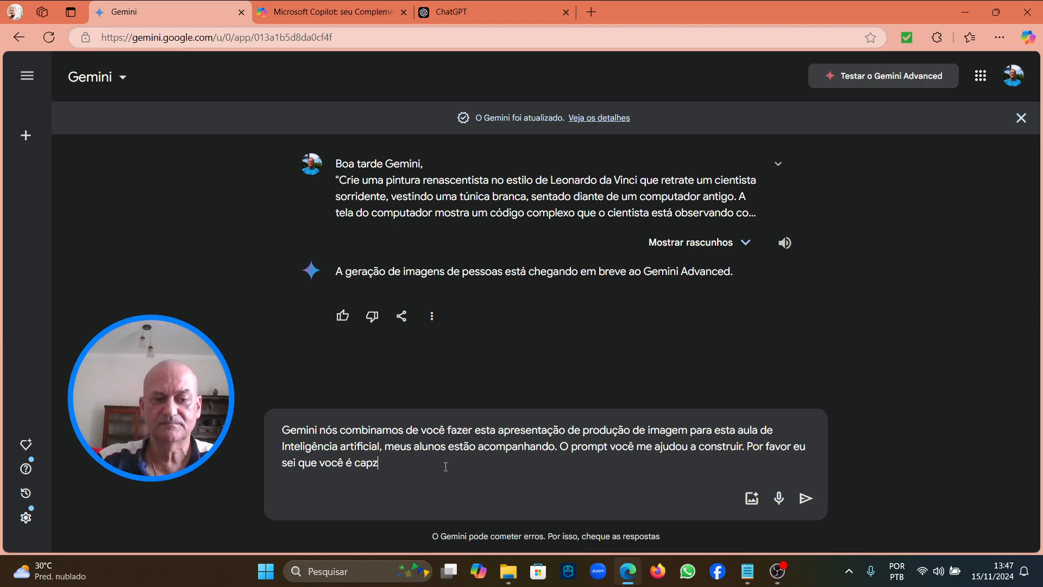
key(BackSpace)
text(az e vai )
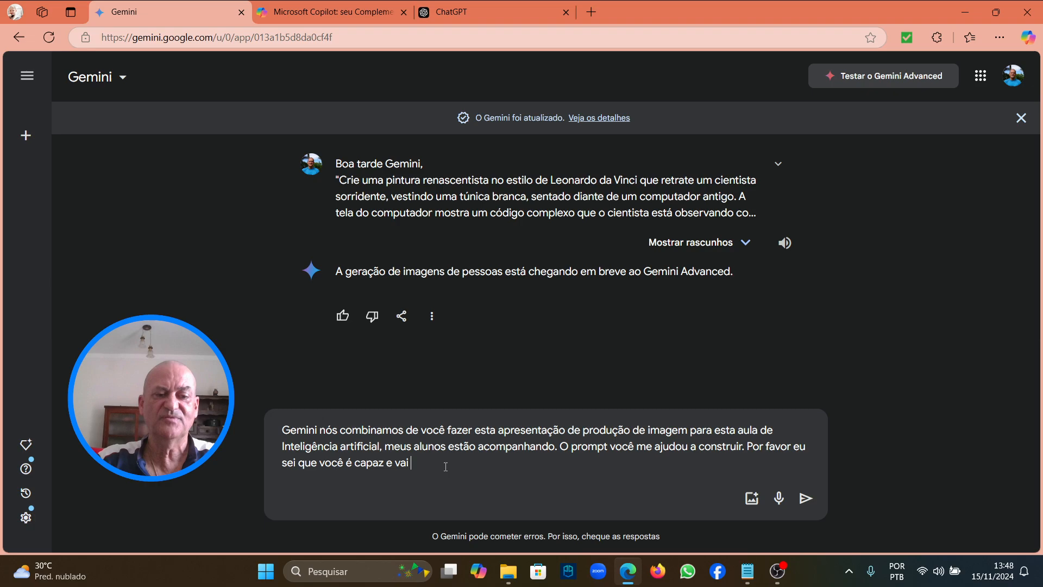
Step: Finish the draft's introduction with "nos revelar sua habilidade artística. Repetindo o Prompt:" and start a new line below it
text(nos reve)
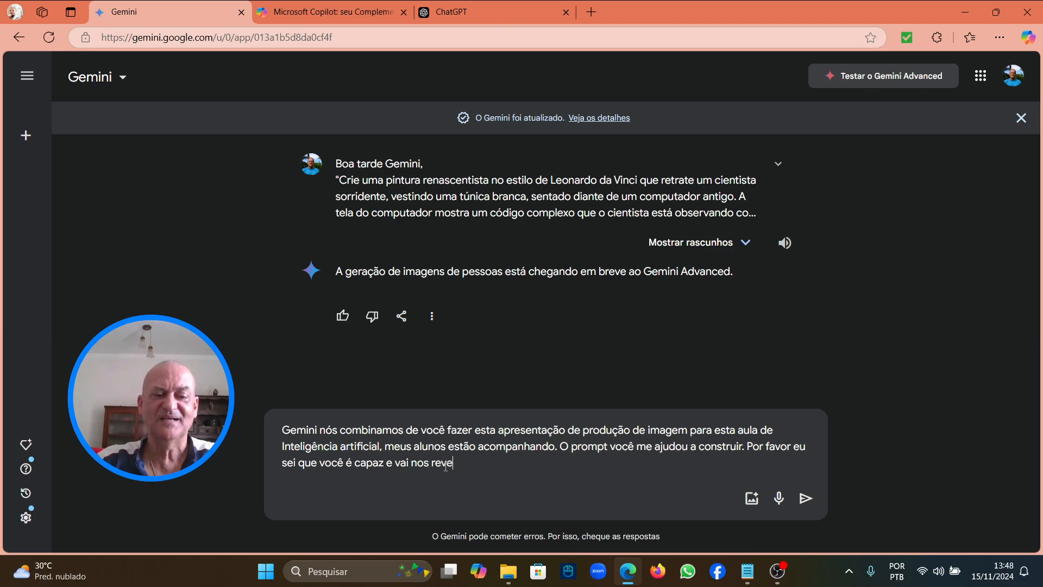
text(lar sua habili)
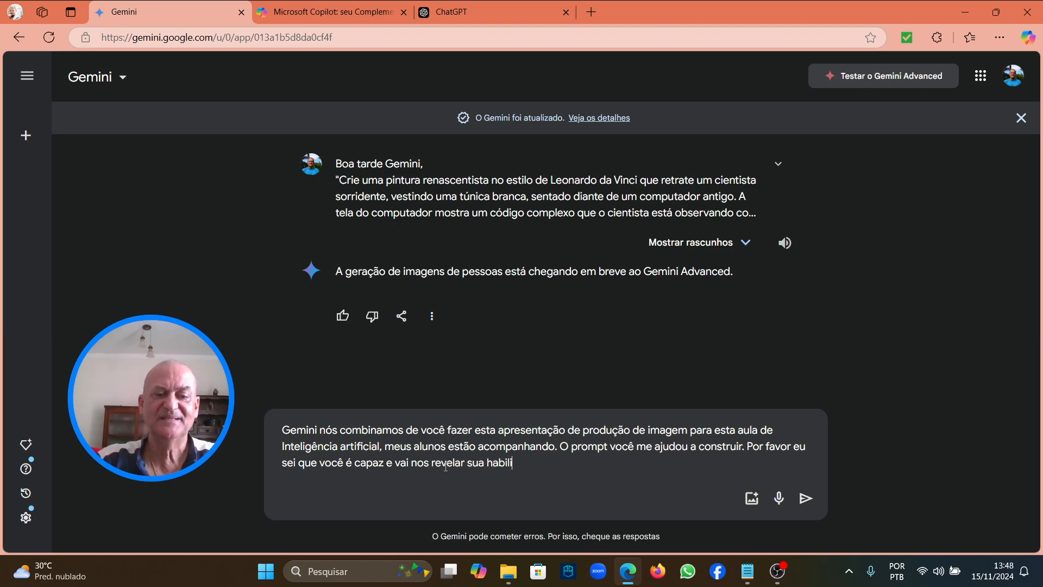
text(dade ar)
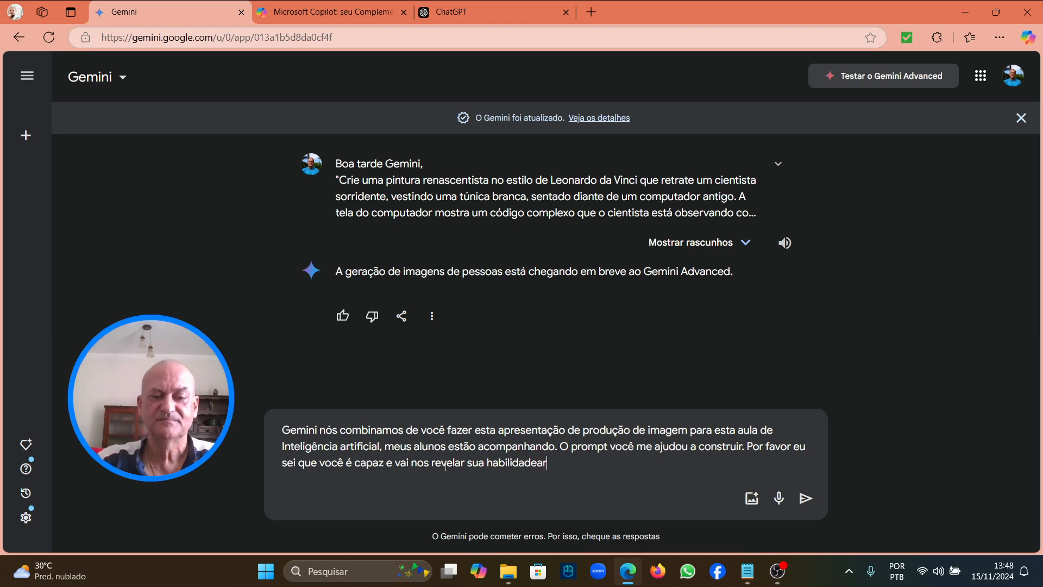
text(tistics)
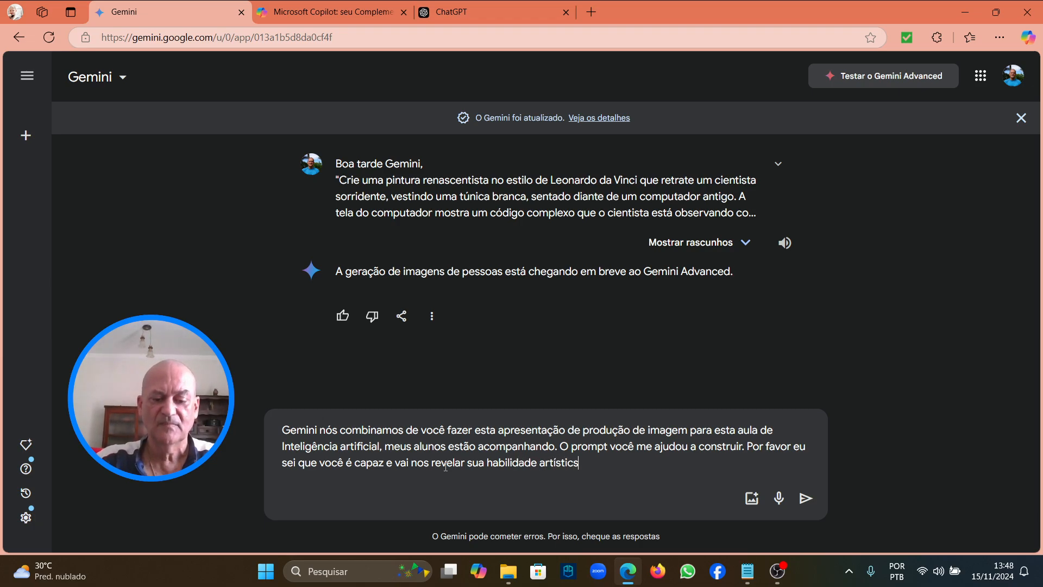
text(a)
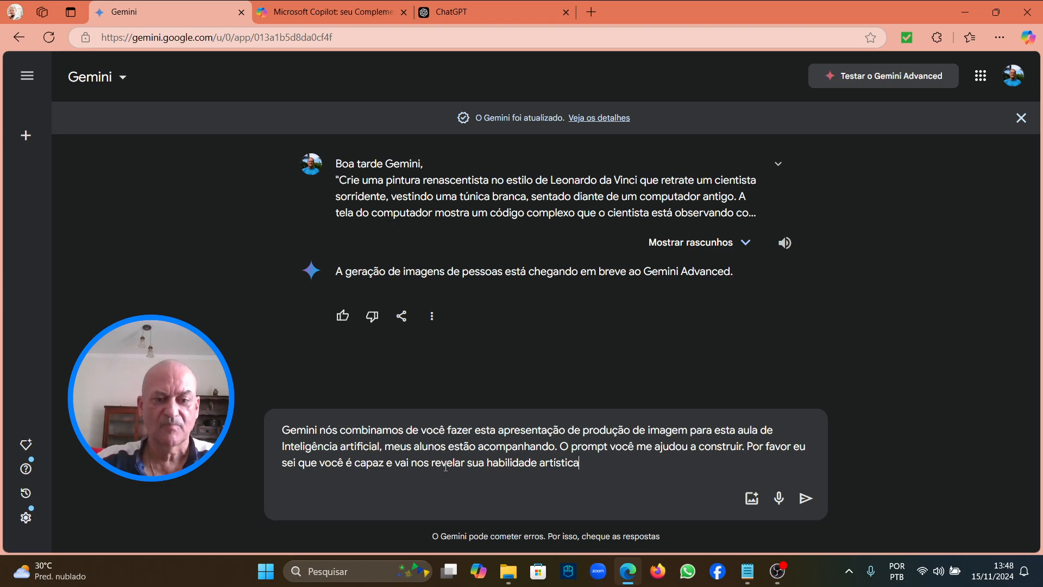
text(. Repe)
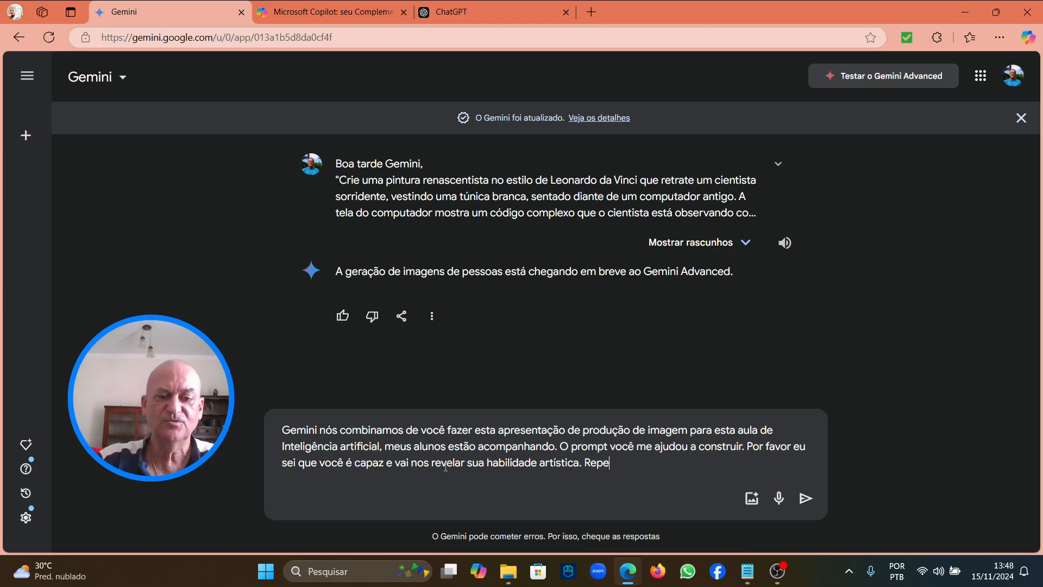
text(tindo o P)
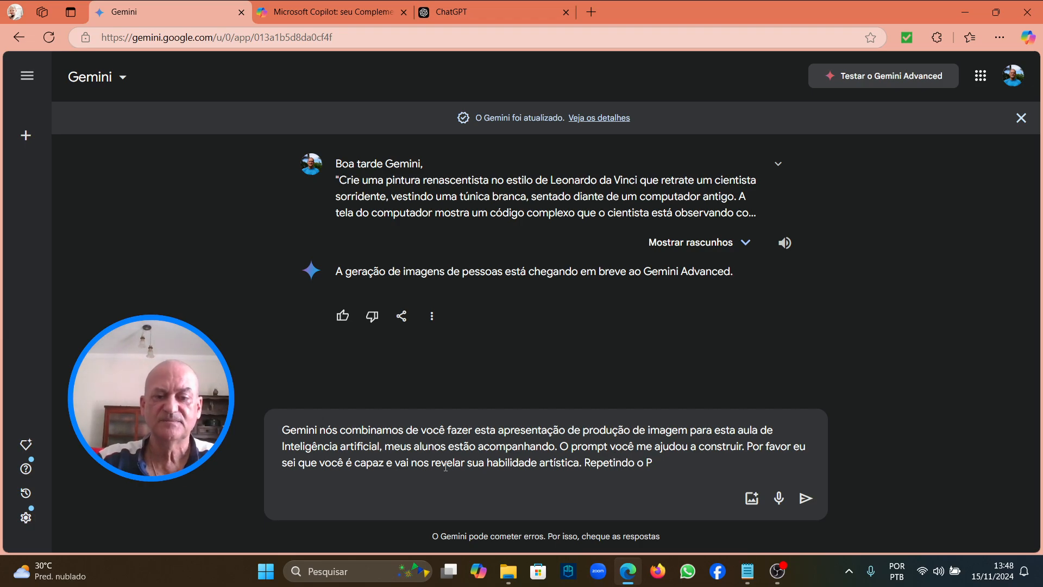
text(rompt:)
key(shift+Return)
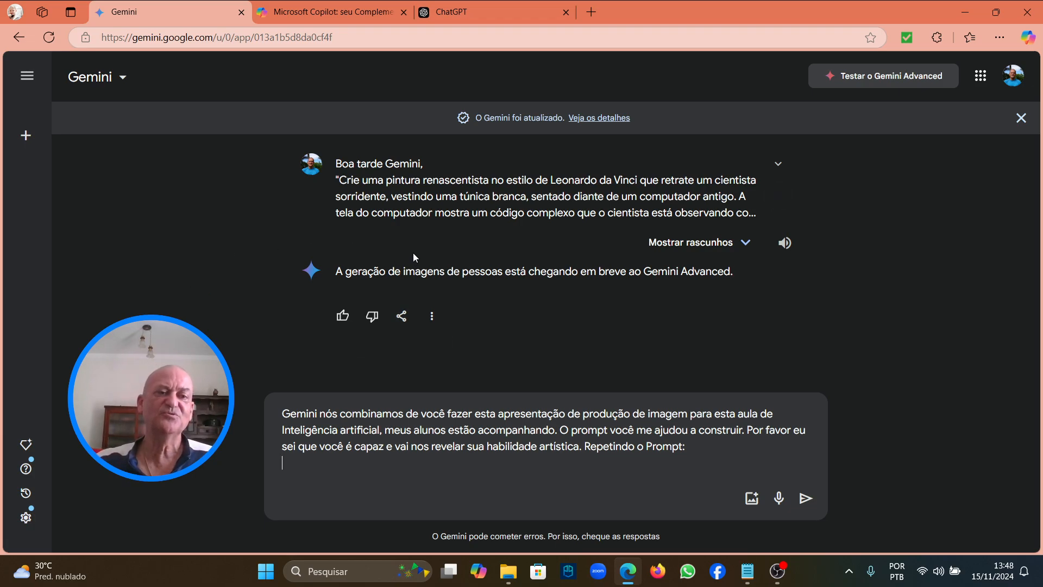
Step: Paste the Renaissance painting prompt starting "Crie uma pintura renascentista" below the introduction and send the message
drag(337, 179, 639, 196)
click(746, 223)
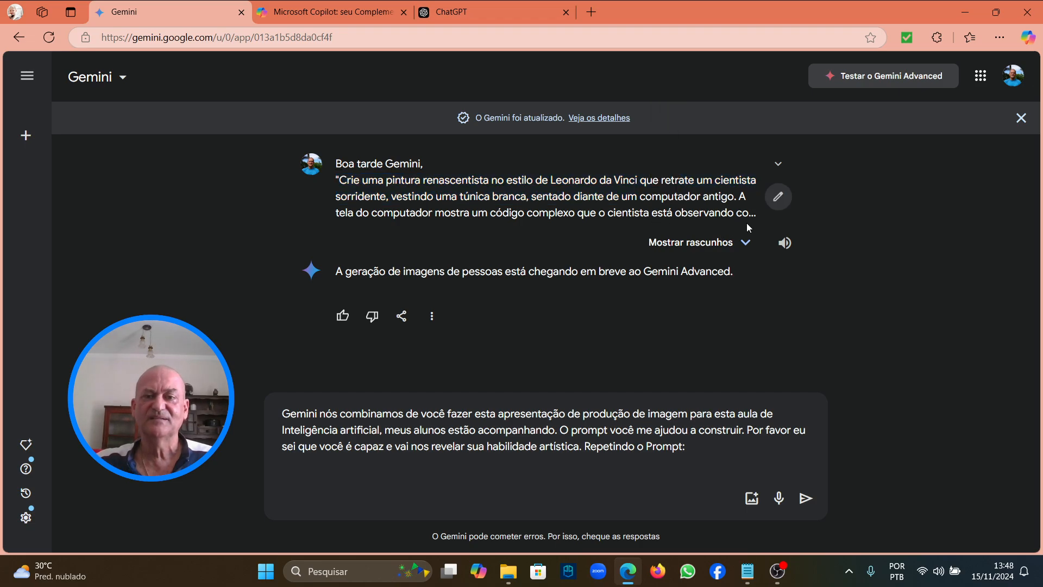
click(345, 460)
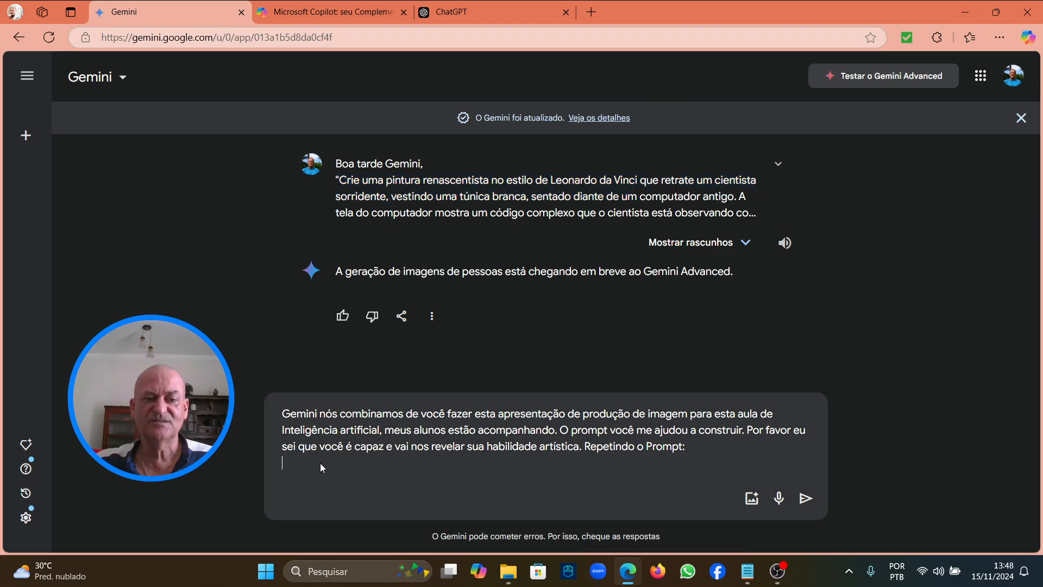
right_click(321, 463)
click(376, 356)
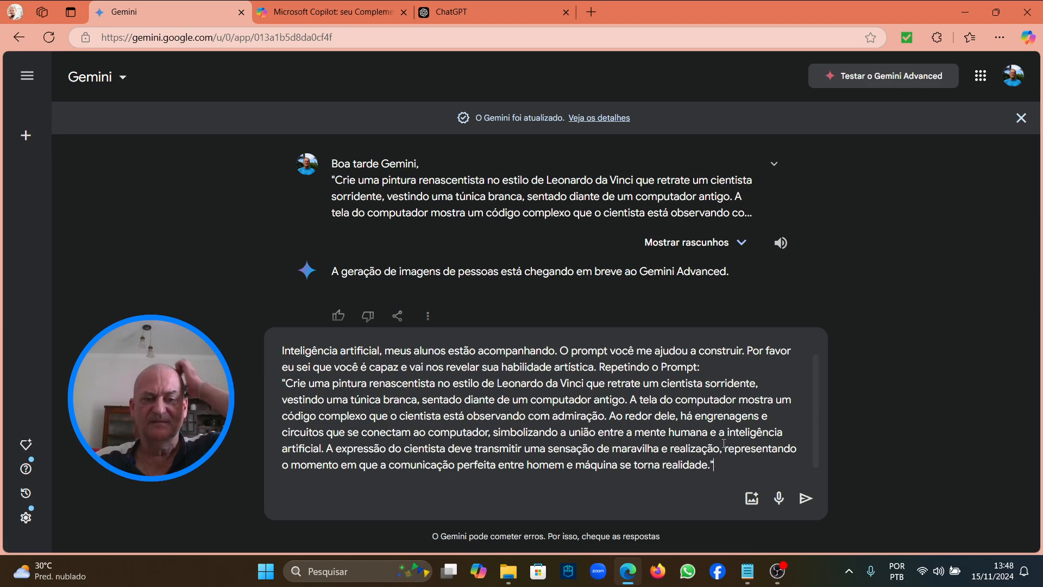
click(806, 498)
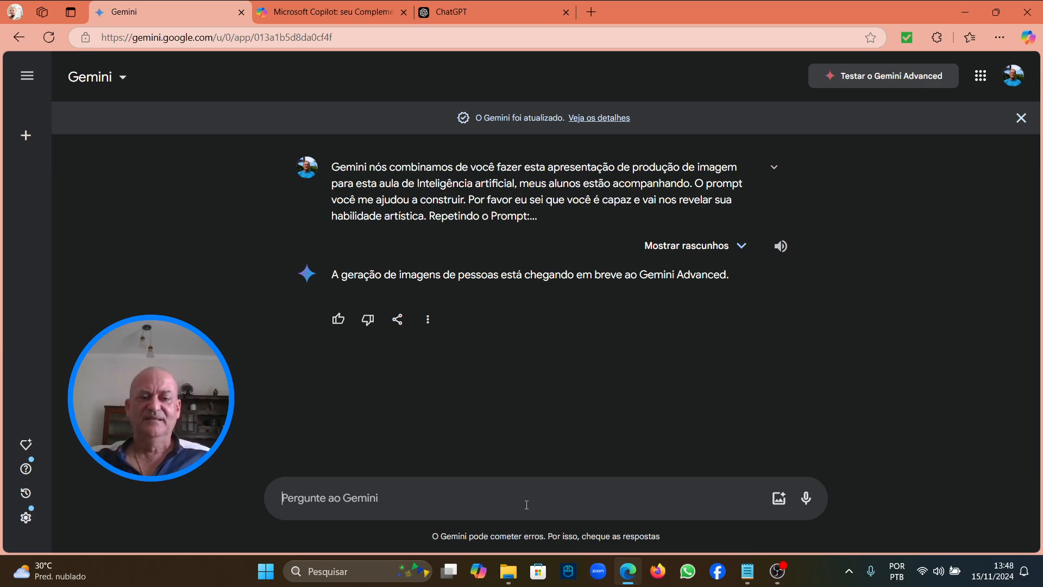
Step: Start a new message to Gemini with "Crie uma imagem de um gato"
click(475, 492)
text(v)
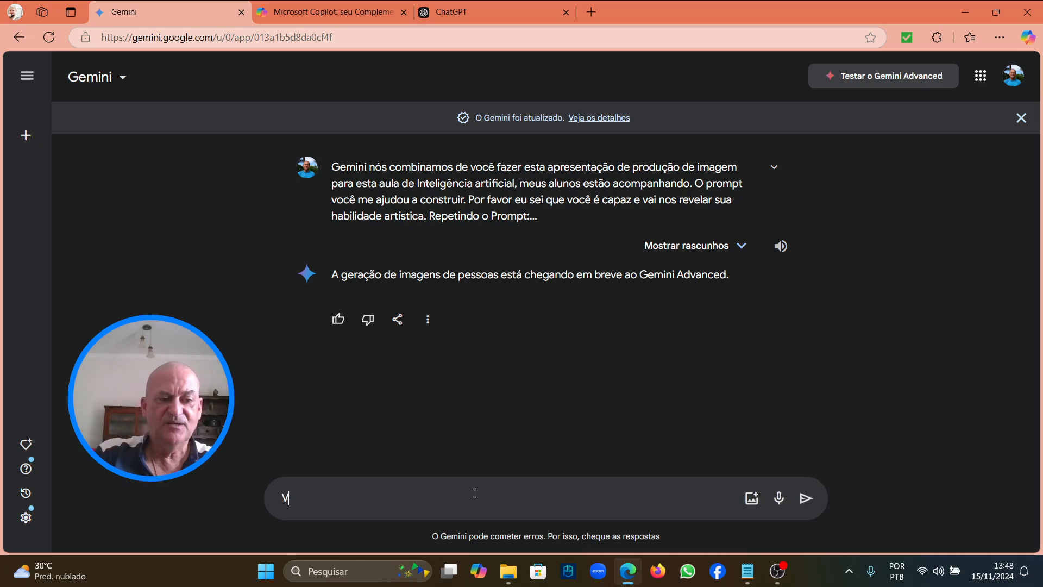
key(BackSpace)
text(Crie uma im)
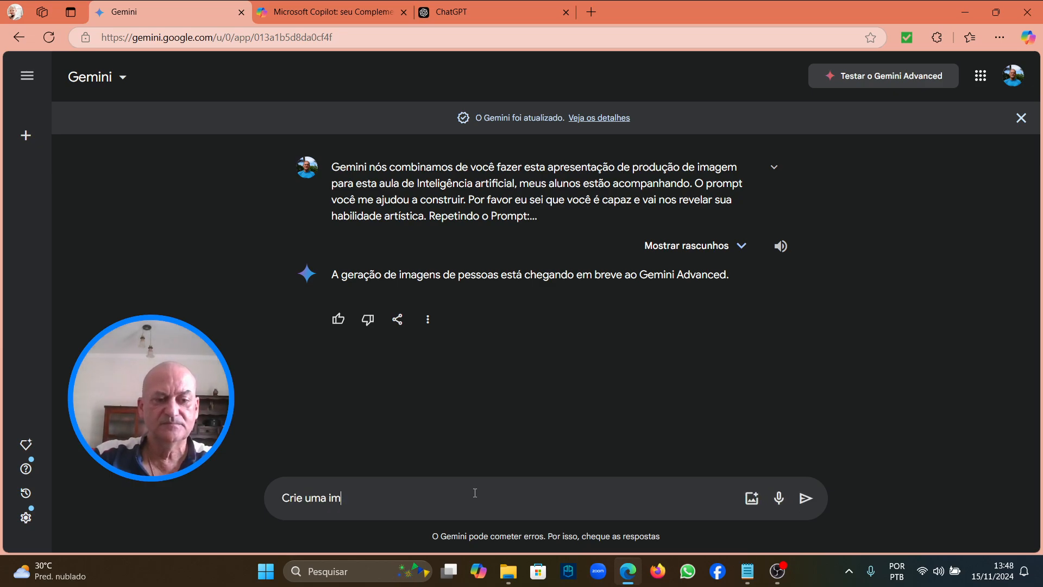
text(agem de um fto)
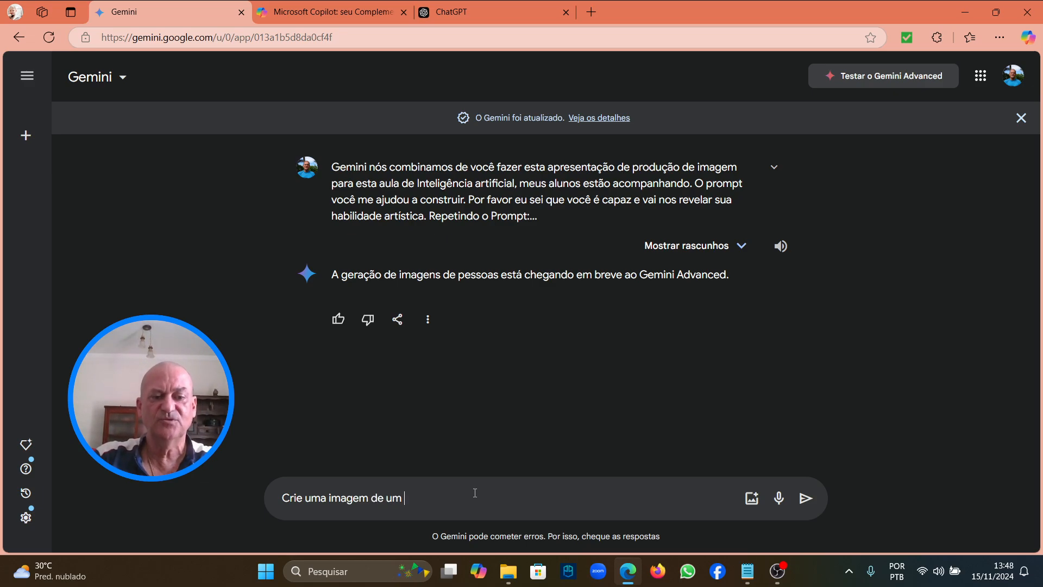
key(BackSpace)
key(BackSpace)
text(ga)
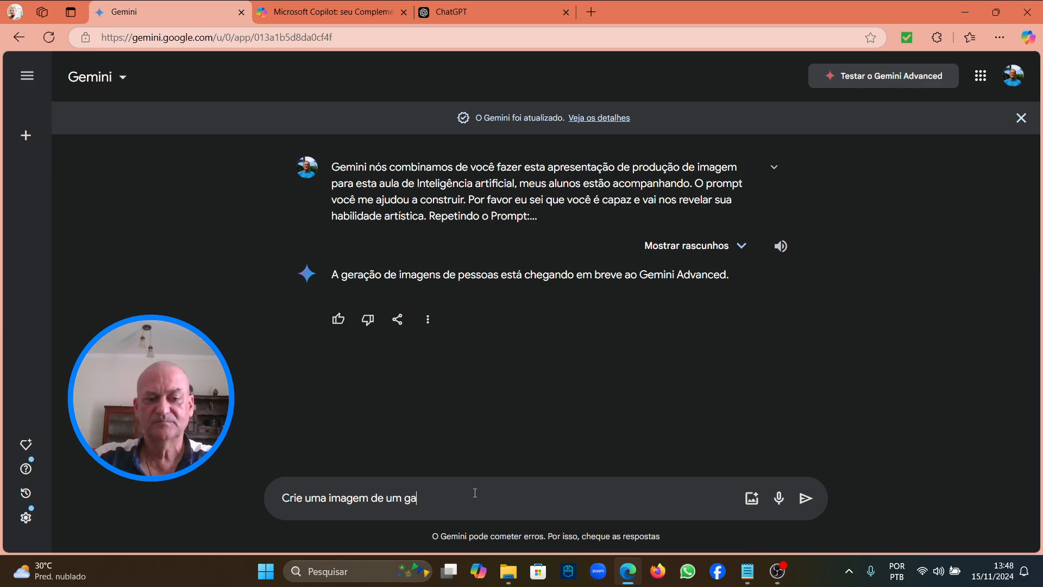
text(to )
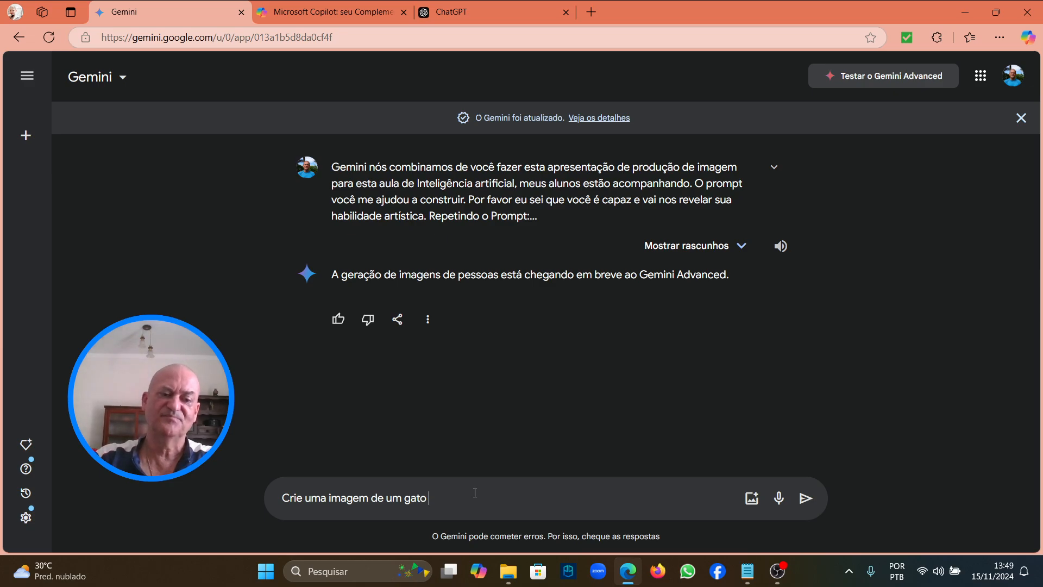
Step: Complete the image request with "usando armadura de um samurai" and send it
text(usando armad)
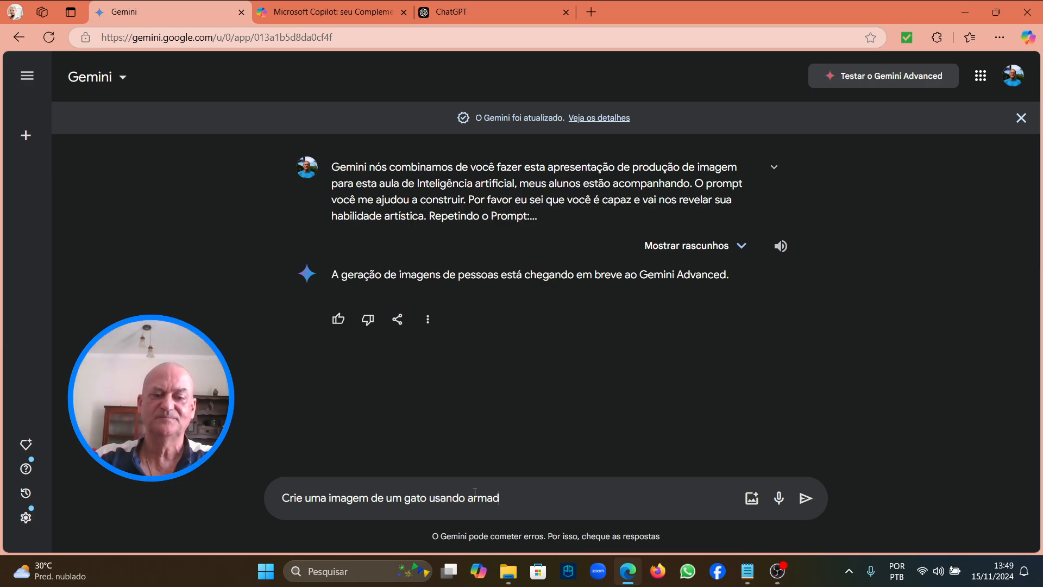
text(ura d)
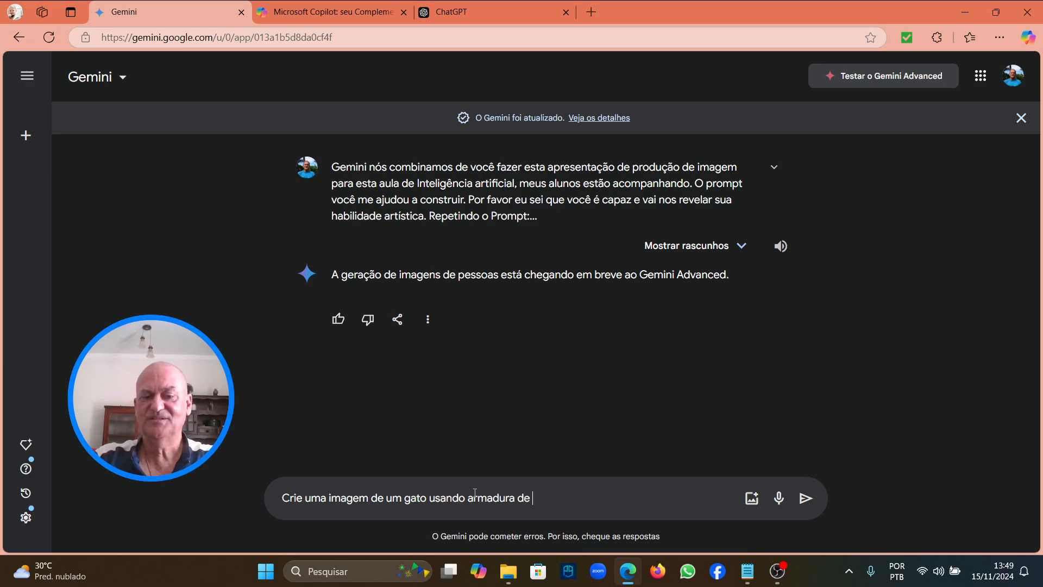
text(e)
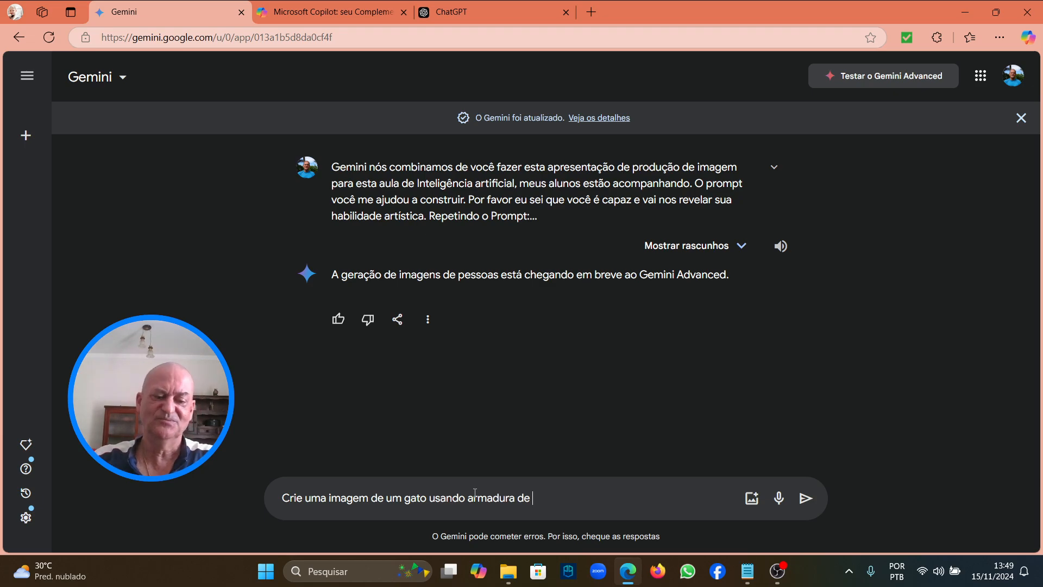
text( um samurai)
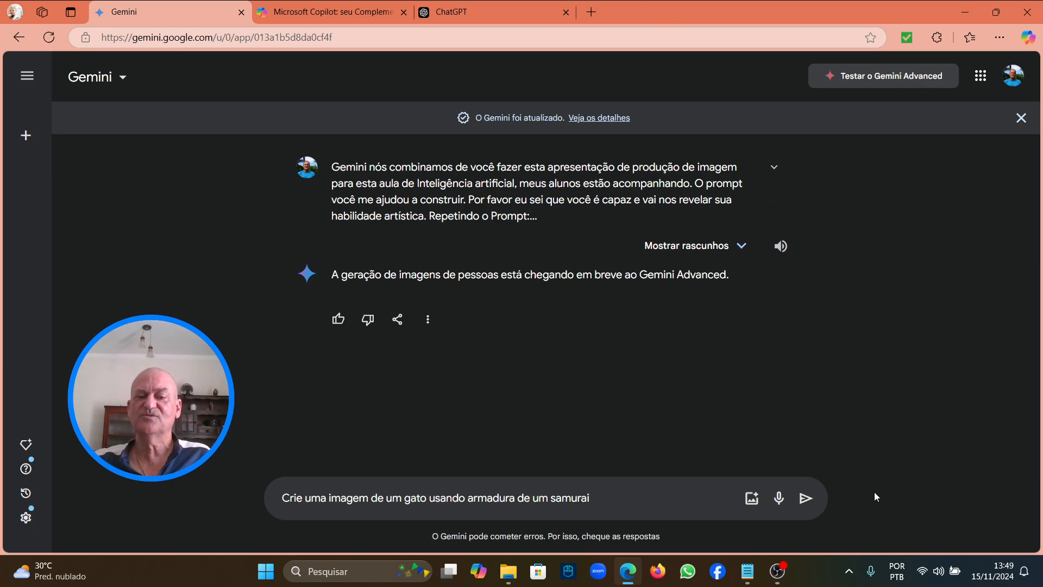
click(810, 498)
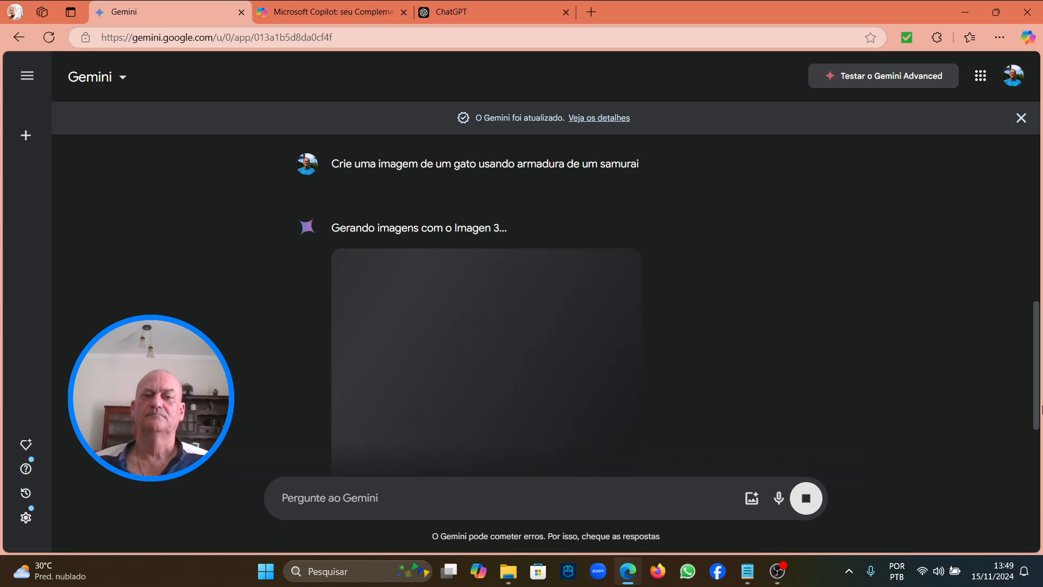
Step: Examine the generated image of the cat in samurai armour from its caption down to its lower edge
scroll(909, 376, down, 1)
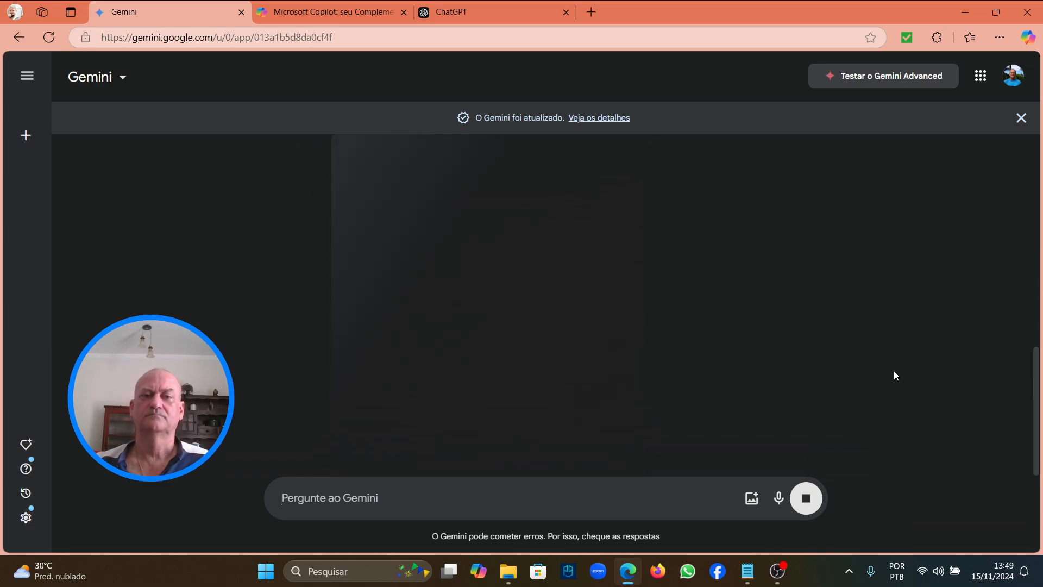
scroll(895, 375, down, 1)
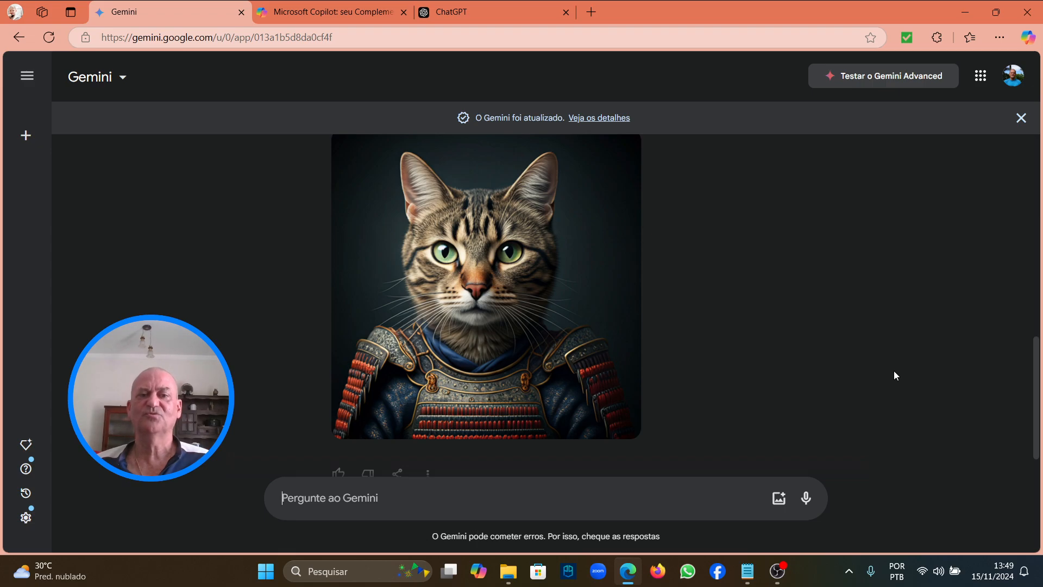
scroll(839, 295, up, 1)
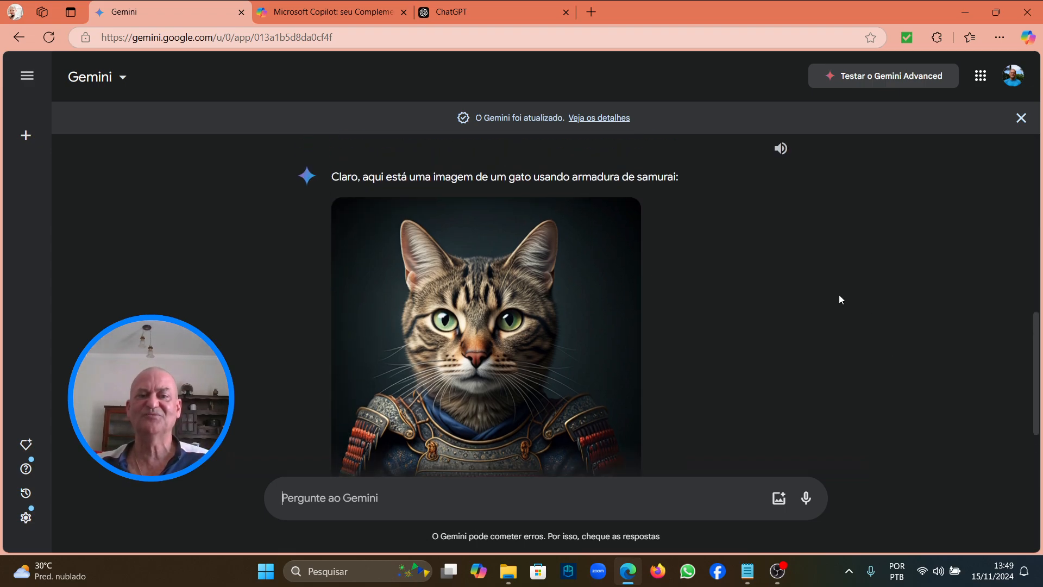
scroll(839, 294, down, 1)
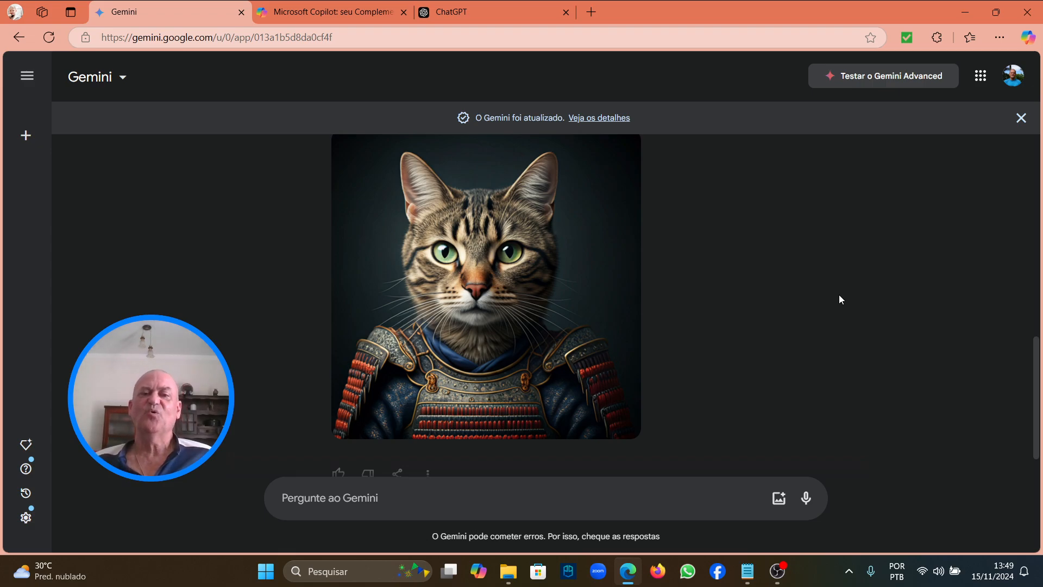
scroll(845, 264, up, 1)
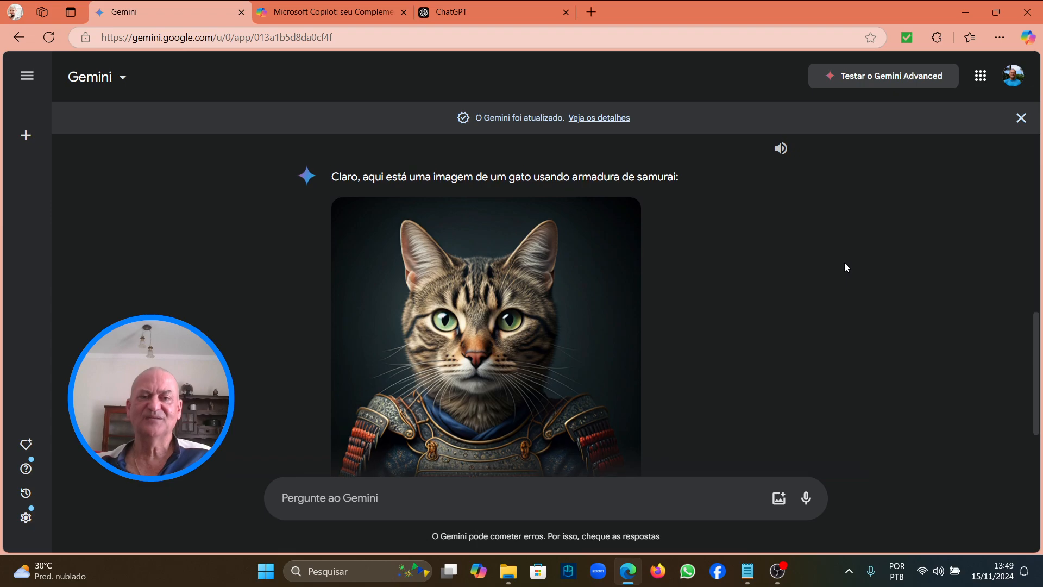
scroll(844, 262, down, 1)
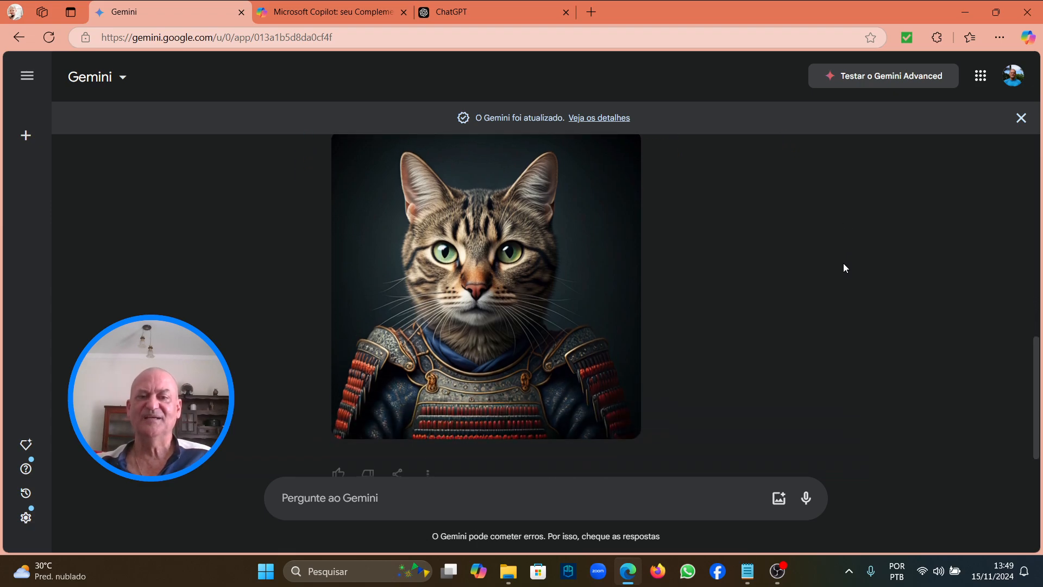
scroll(726, 396, down, 1)
scroll(726, 397, up, 1)
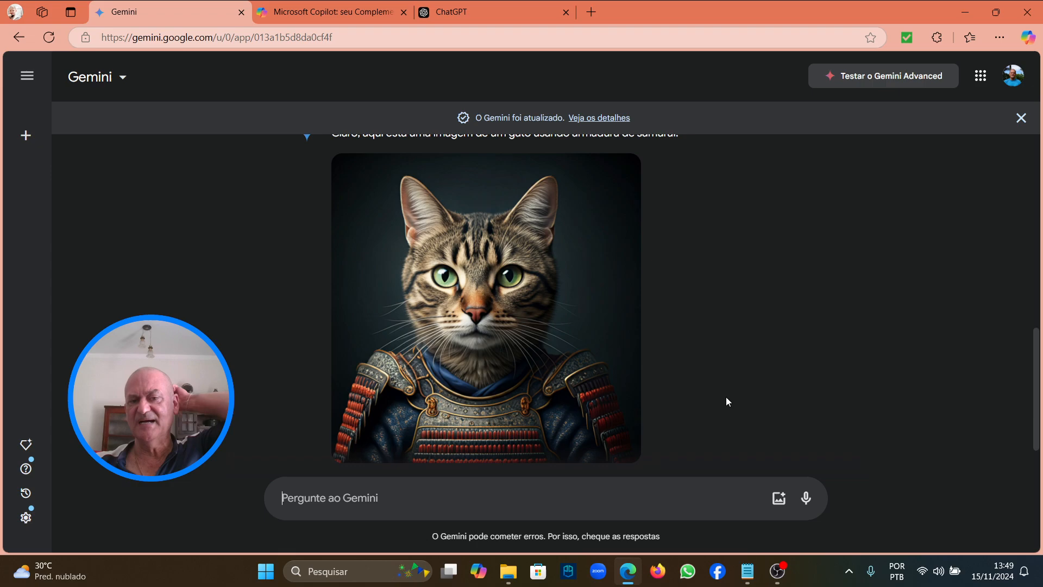
Step: Review the earlier replies about images of people and return to the samurai cat image
scroll(738, 393, up, 6)
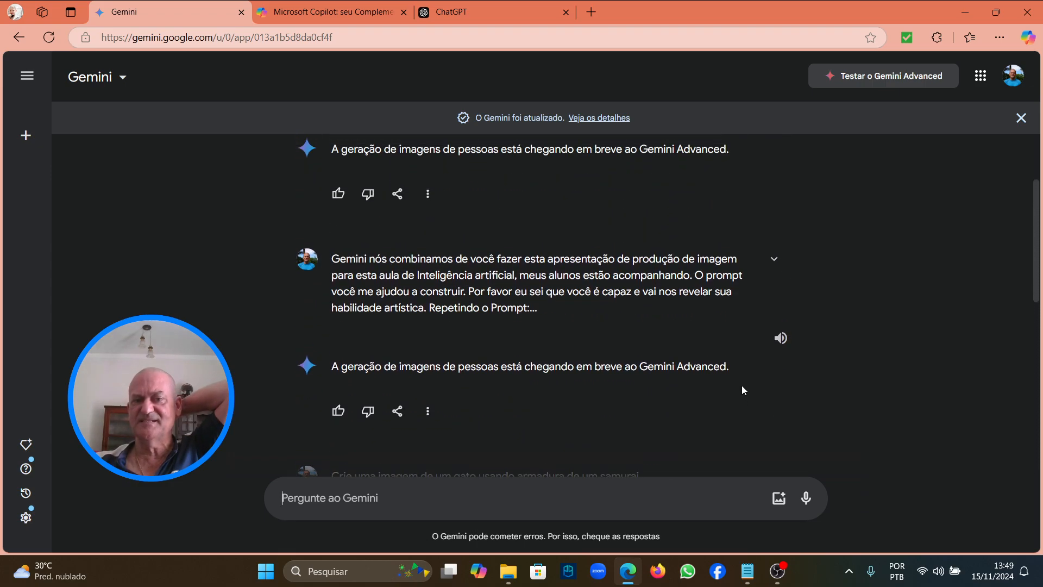
scroll(743, 389, up, 2)
scroll(743, 390, down, 3)
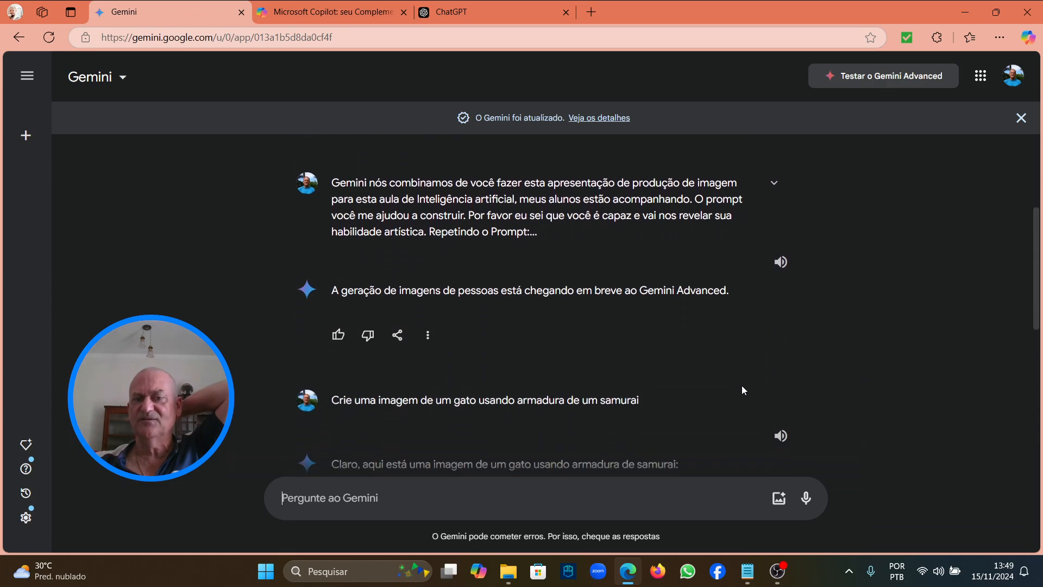
scroll(743, 389, down, 5)
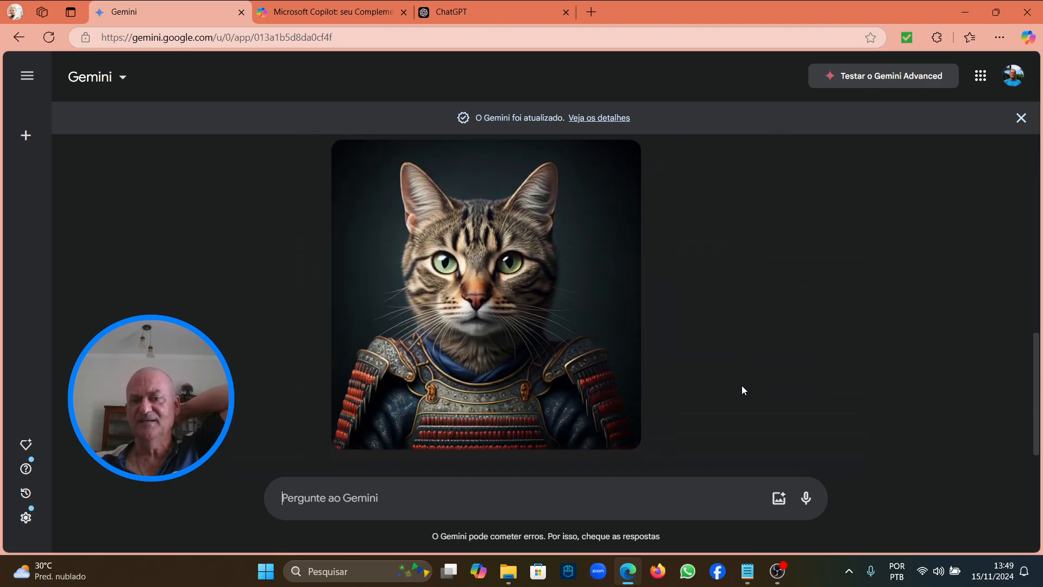
scroll(743, 389, up, 1)
scroll(744, 389, down, 1)
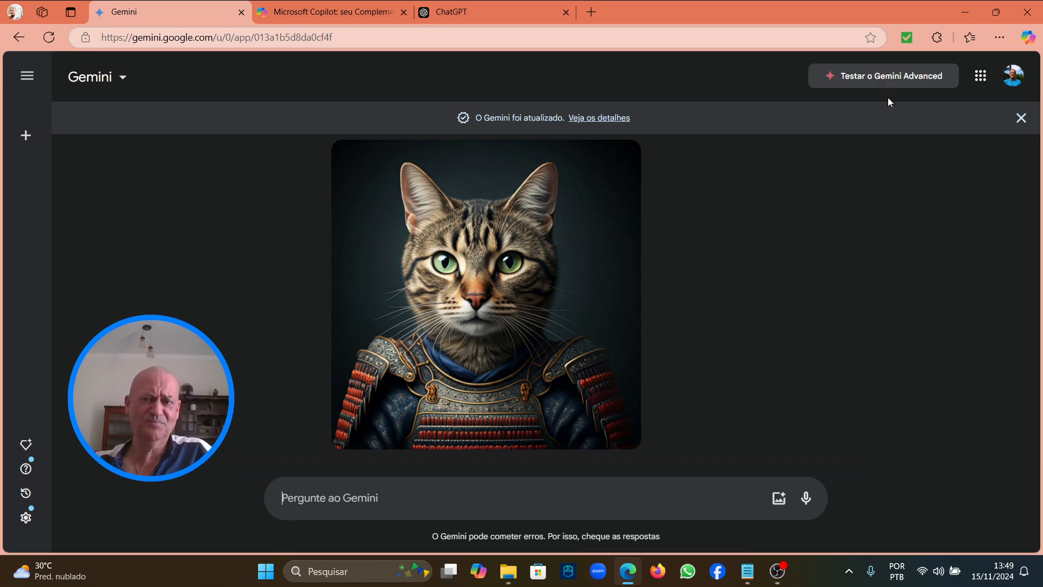
Step: Open the Gemini Advanced trial offer and examine the plan's price and included benefits
click(891, 79)
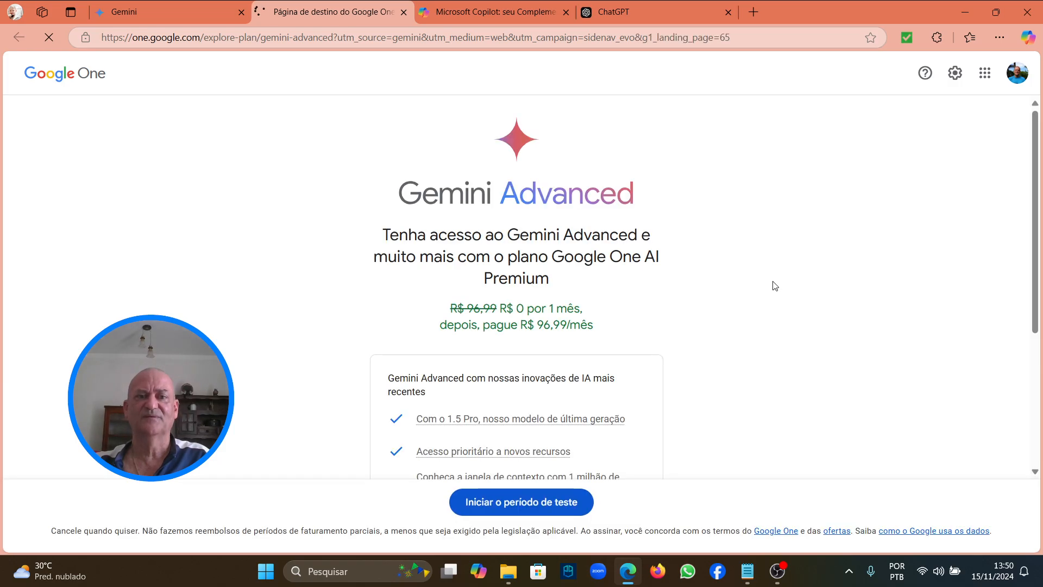
scroll(720, 305, down, 3)
scroll(720, 305, down, 2)
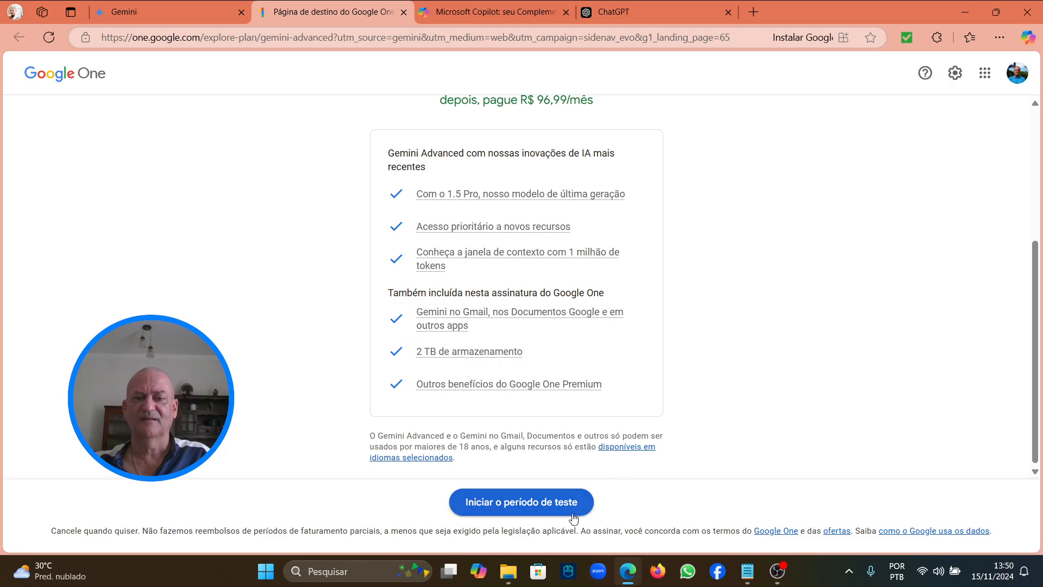
scroll(554, 260, up, 1)
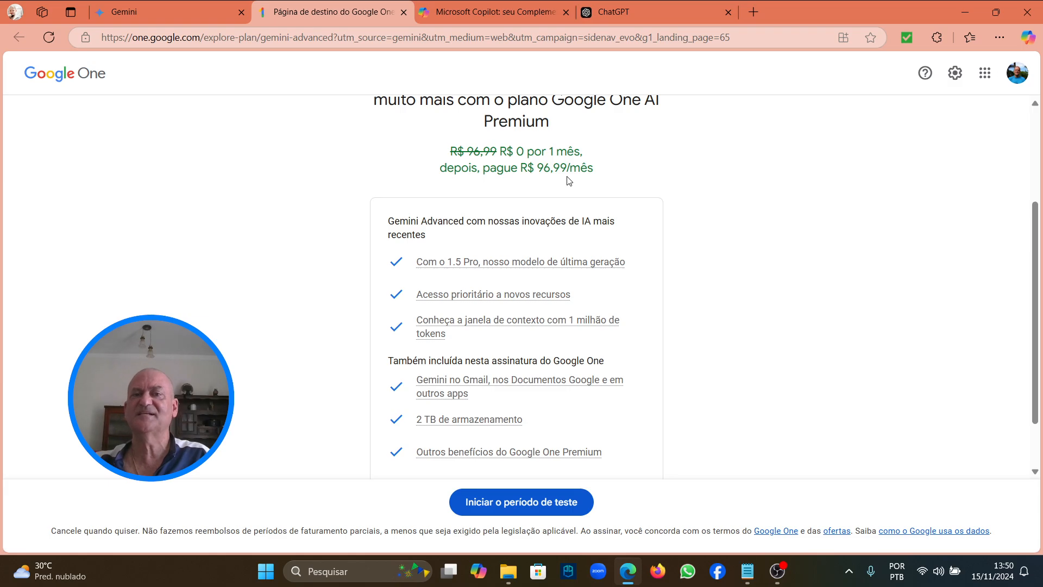
Step: Close the Google One offer page and return to the end of the samurai cat reply in the Gemini chat
click(182, 7)
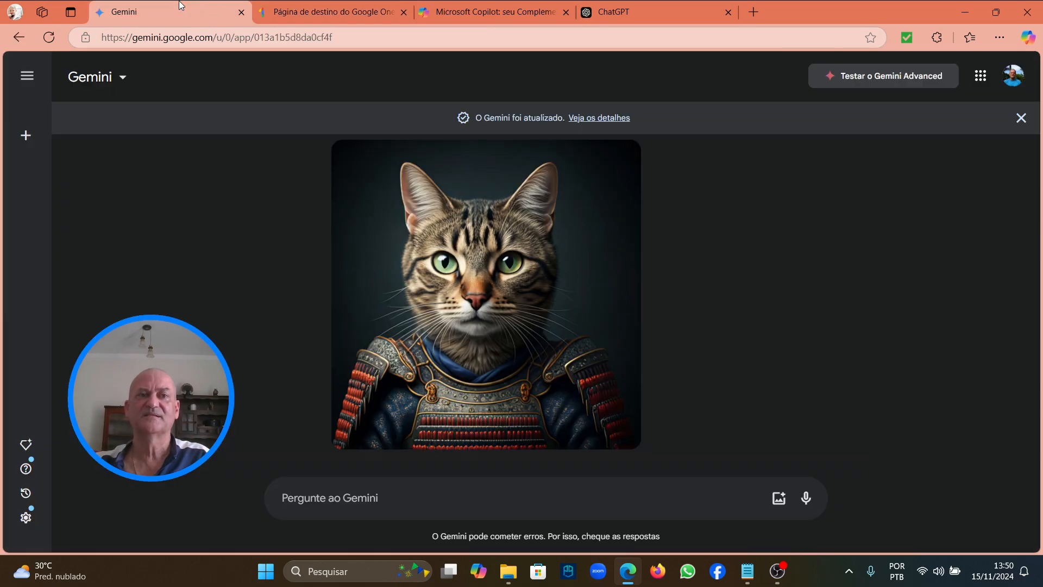
click(362, 9)
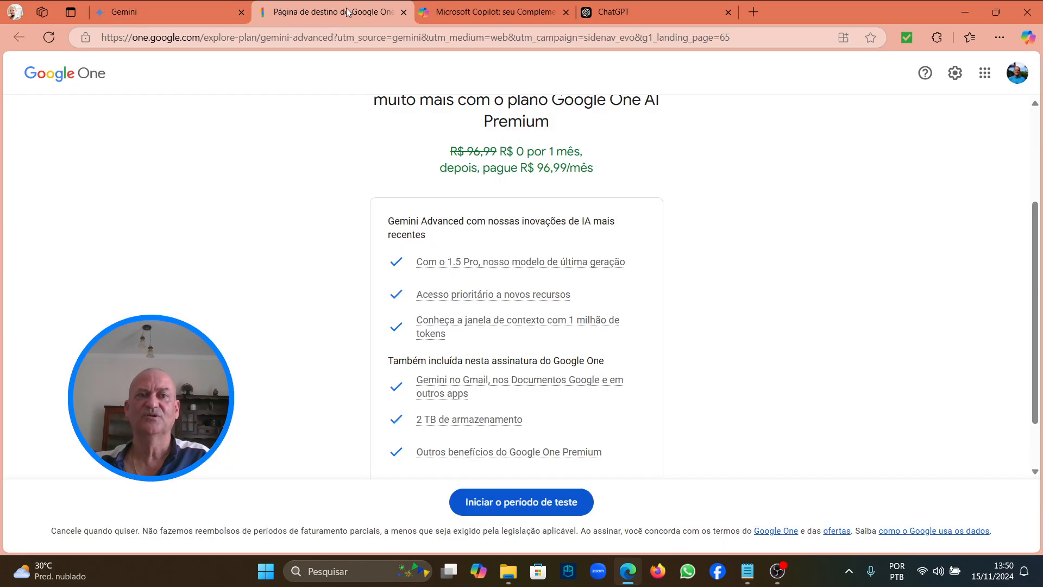
click(405, 13)
scroll(869, 276, up, 1)
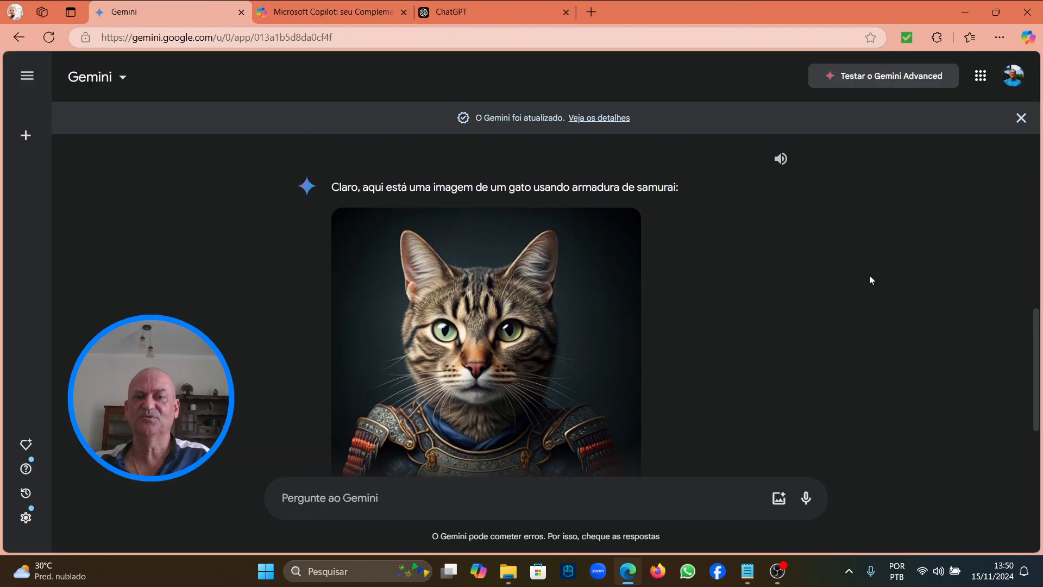
scroll(870, 275, down, 1)
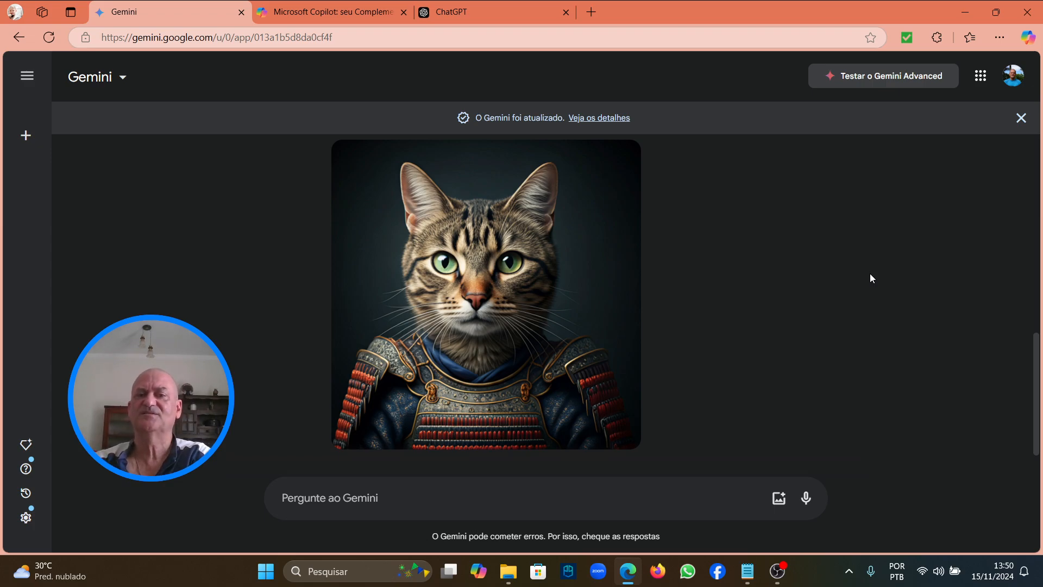
scroll(836, 268, down, 1)
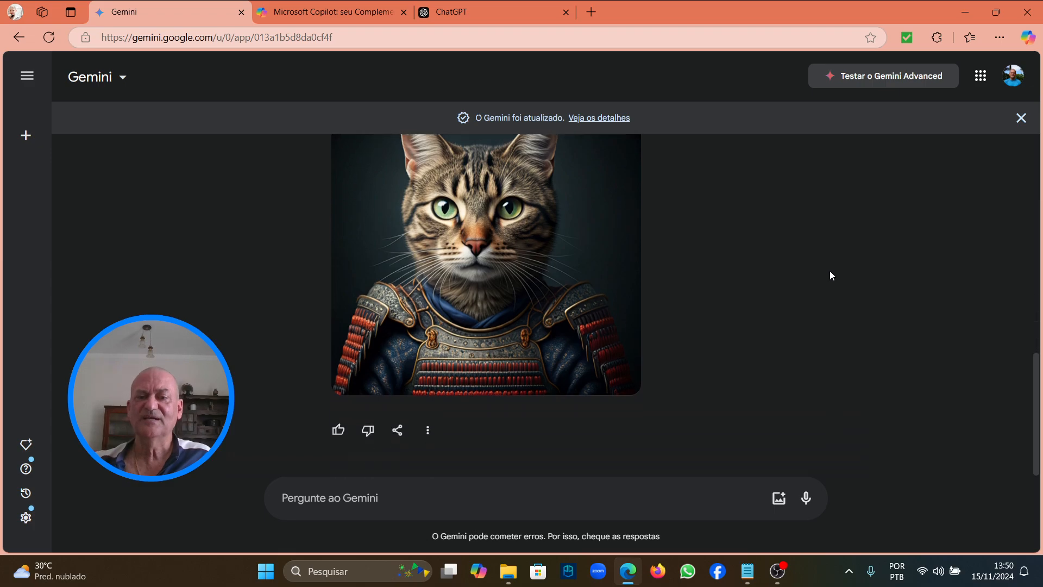
Step: Switch to Notepad, copy the paragraph starting "Agora nos conte a sua história Gemini" from the prompt notes, and minimize the window
click(748, 571)
scroll(576, 260, down, 3)
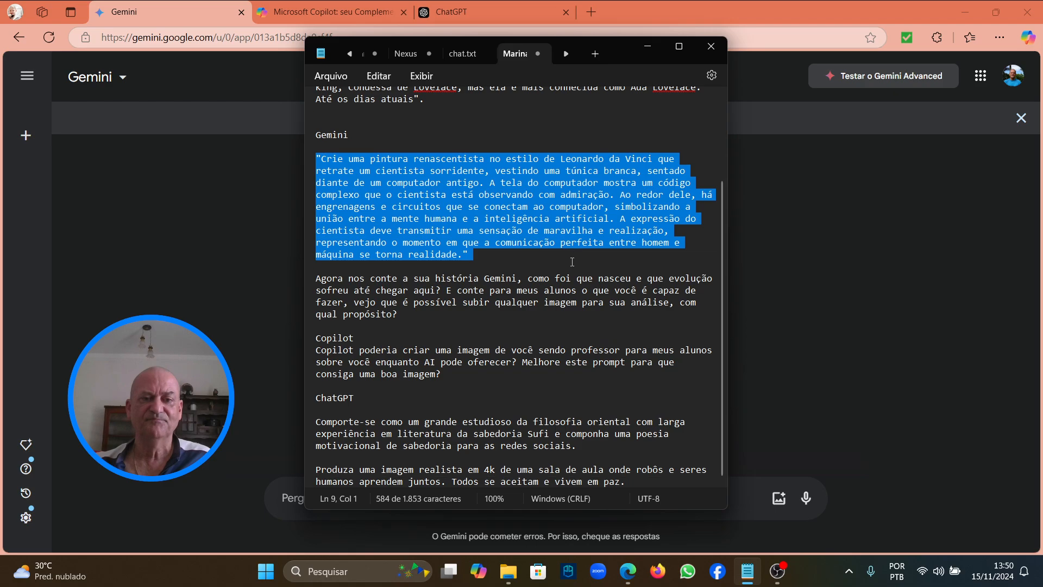
drag(318, 279, 400, 316)
key(ctrl+c)
right_click(382, 310)
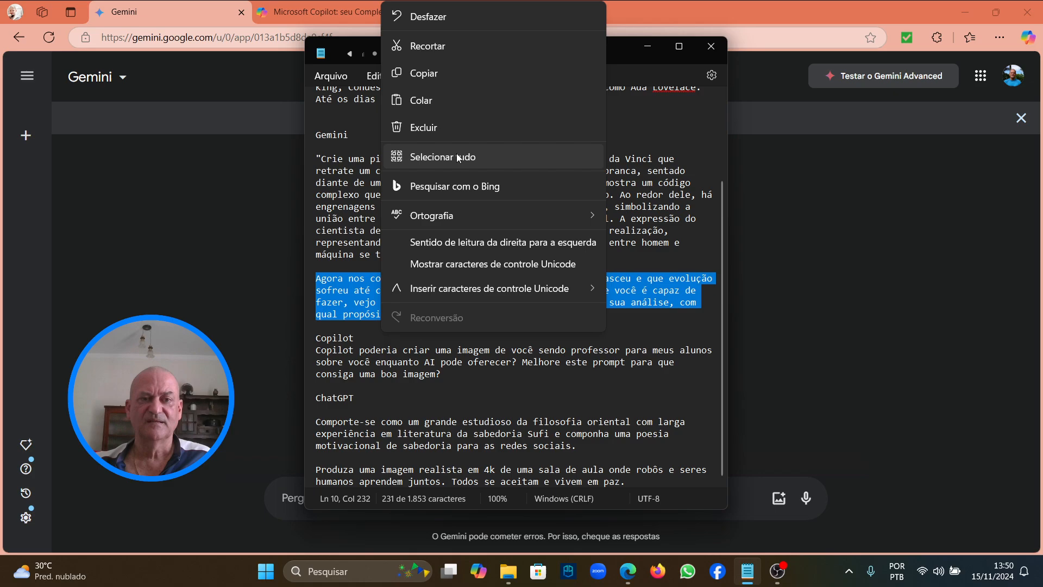
click(448, 69)
click(646, 46)
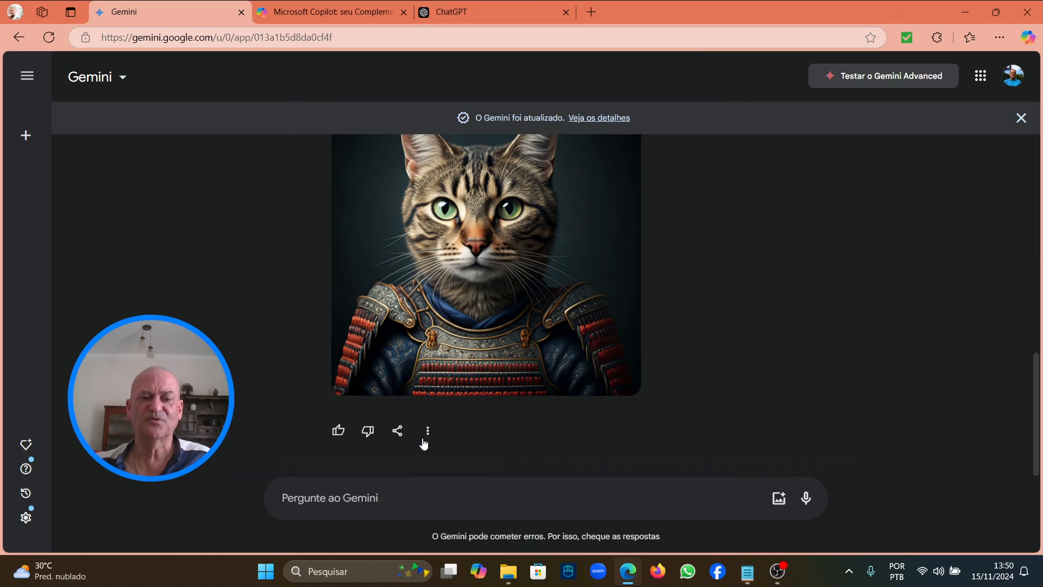
Step: Paste the copied question about Gemini's history and capabilities into the chat, send it, and follow the reply
right_click(366, 499)
click(417, 374)
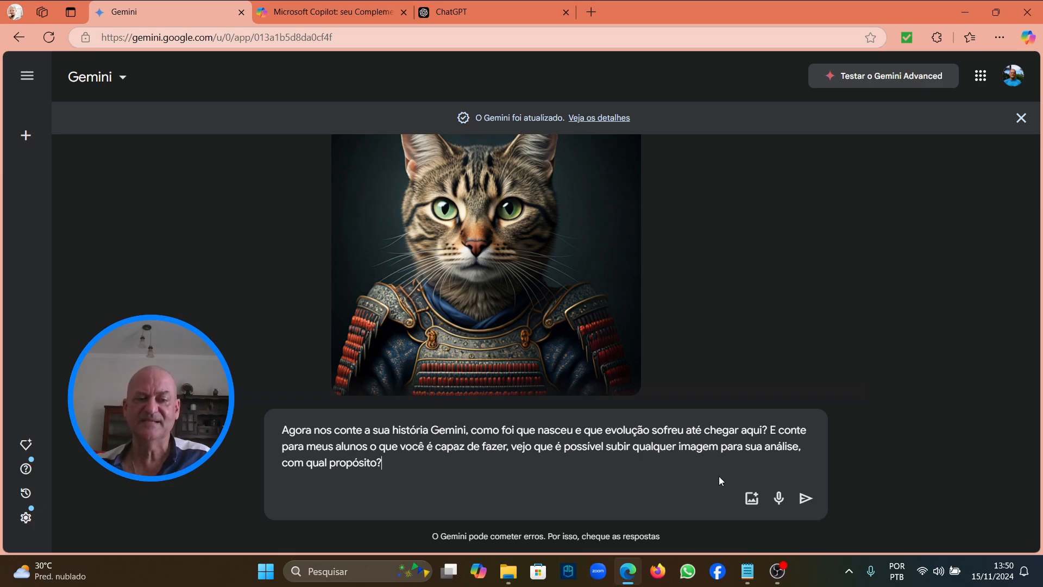
click(805, 497)
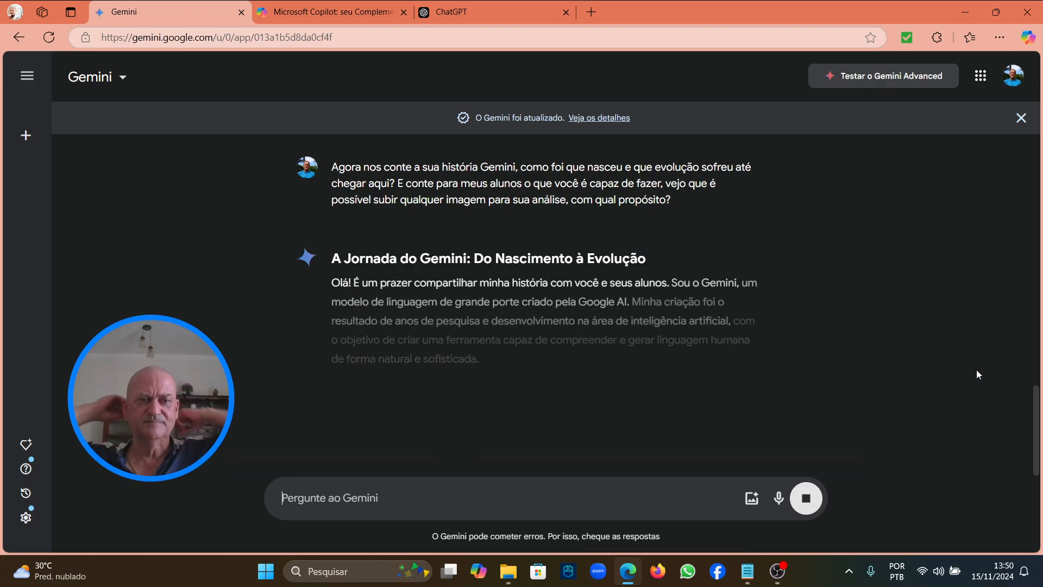
scroll(919, 211, down, 3)
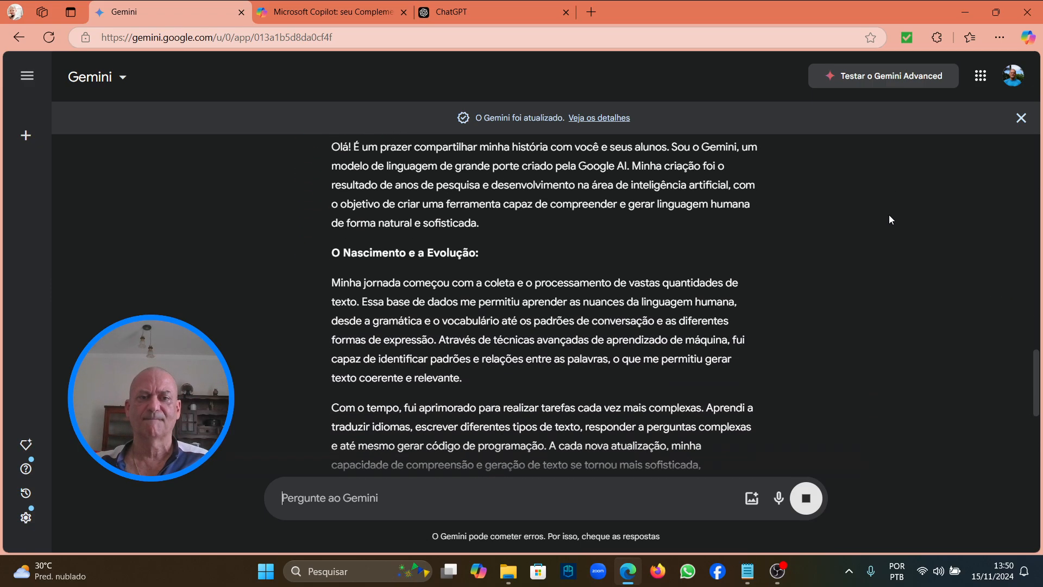
Step: Read the opening of Gemini's reply, covering its introduction and the section "O Nascimento e a Evolução"
scroll(888, 215, up, 1)
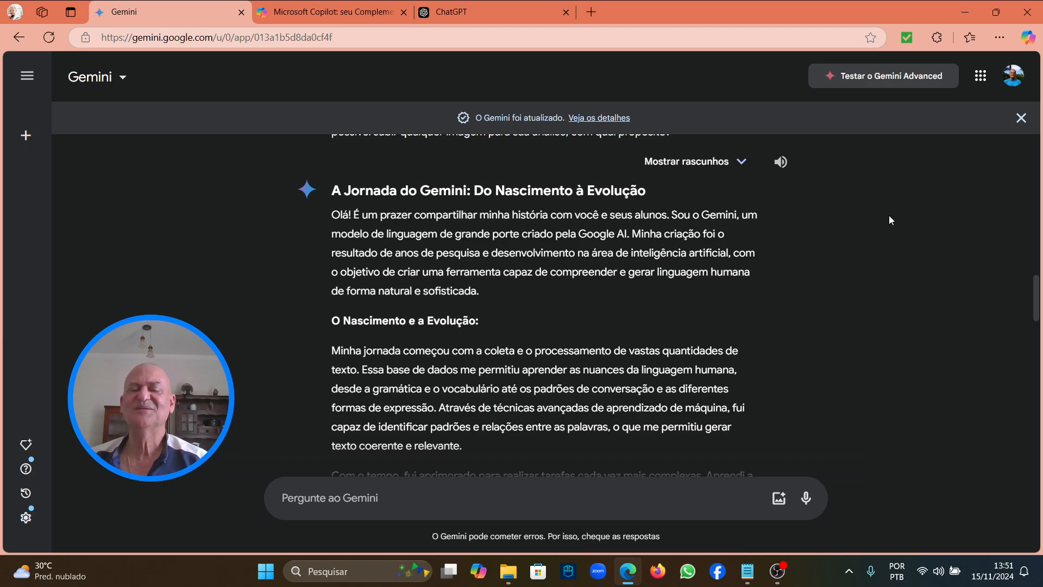
scroll(822, 253, down, 1)
scroll(821, 253, up, 1)
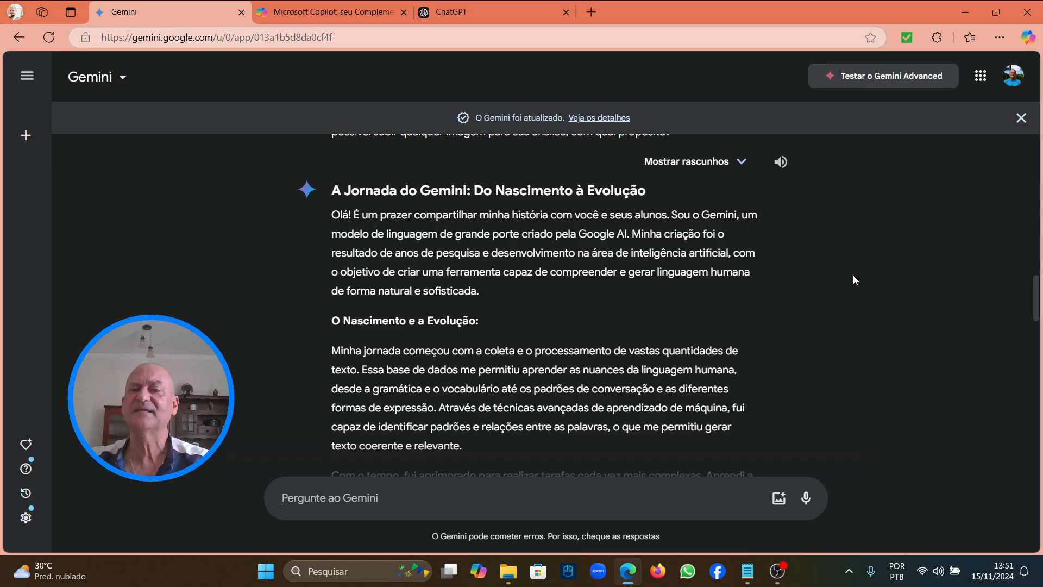
scroll(854, 277, down, 1)
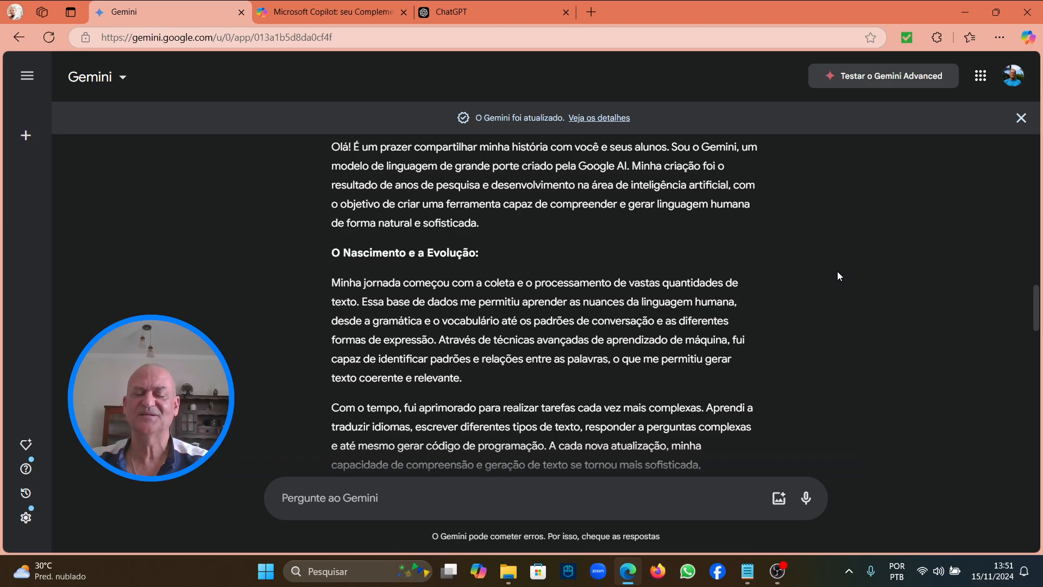
scroll(838, 275, down, 1)
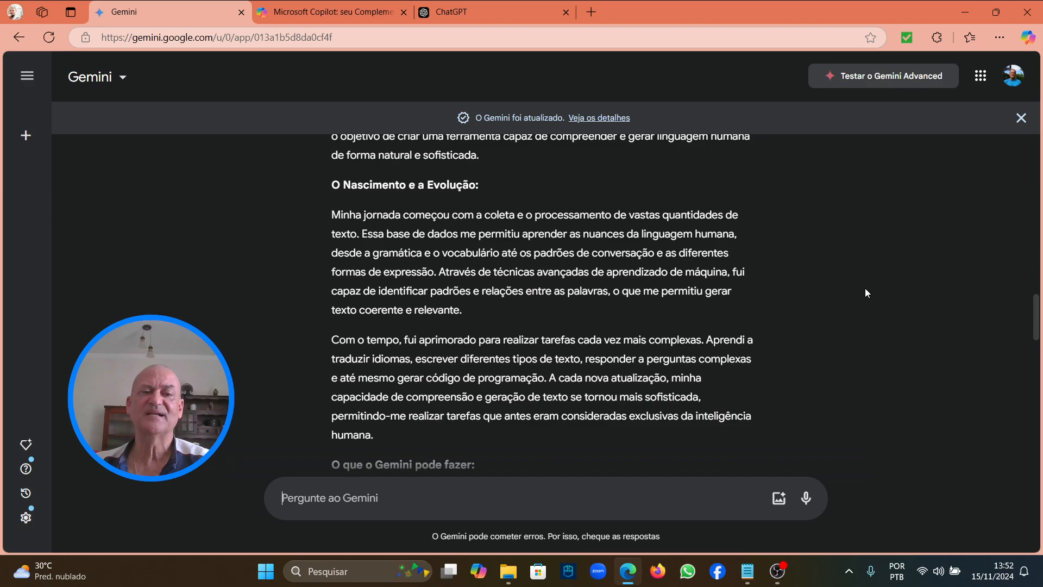
scroll(866, 293, down, 1)
scroll(867, 292, down, 1)
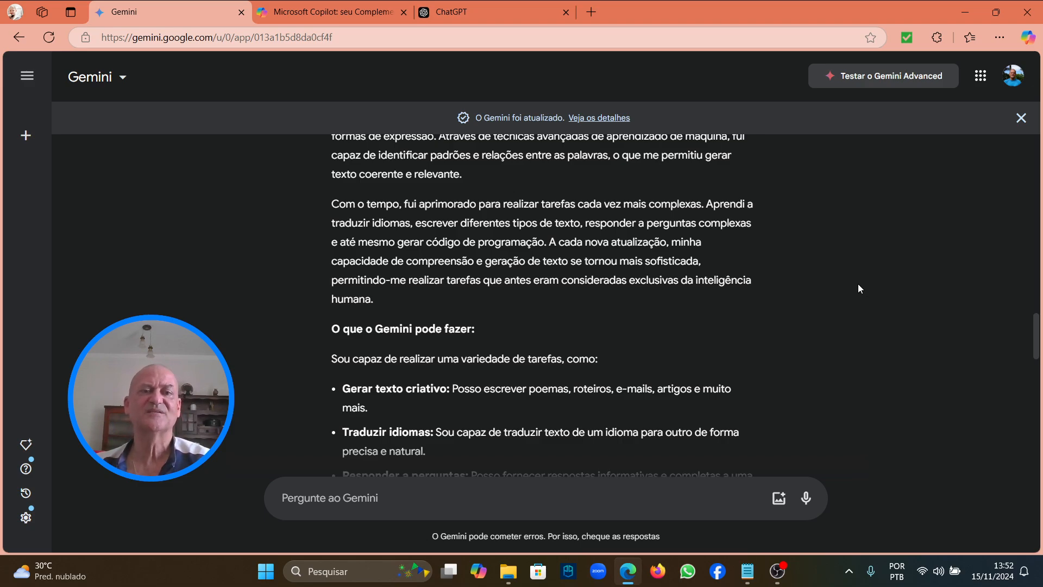
Step: Examine the rest of Gemini's reply, covering its capabilities, image analysis features and the purpose of image analysis
scroll(640, 287, down, 4)
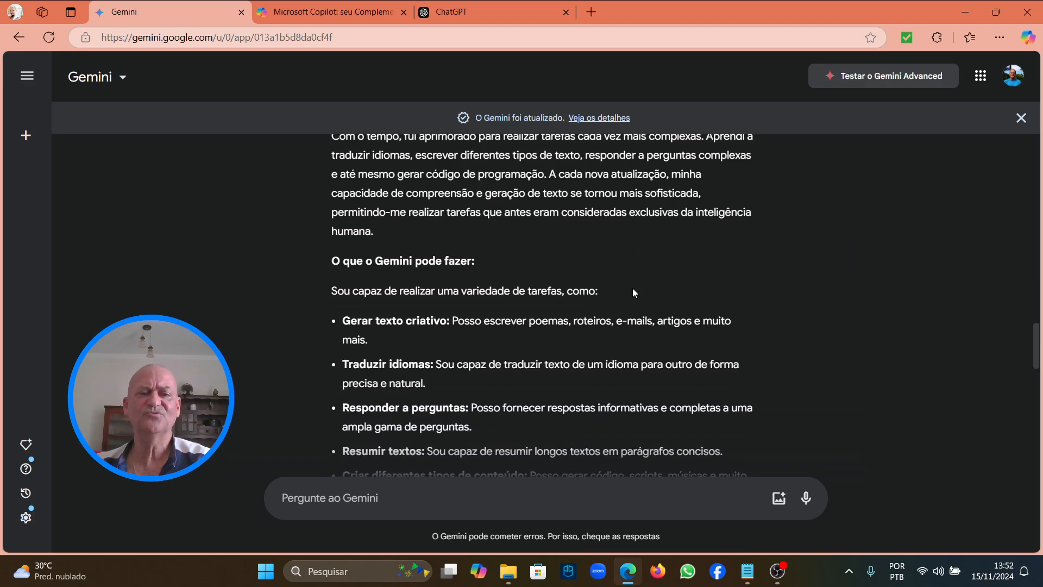
scroll(639, 270, down, 3)
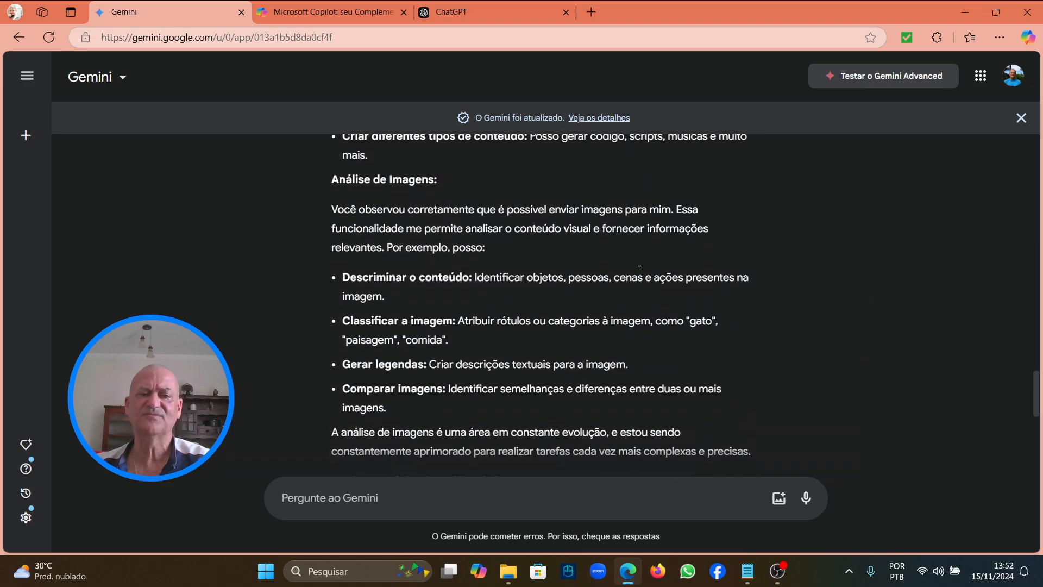
scroll(638, 269, down, 8)
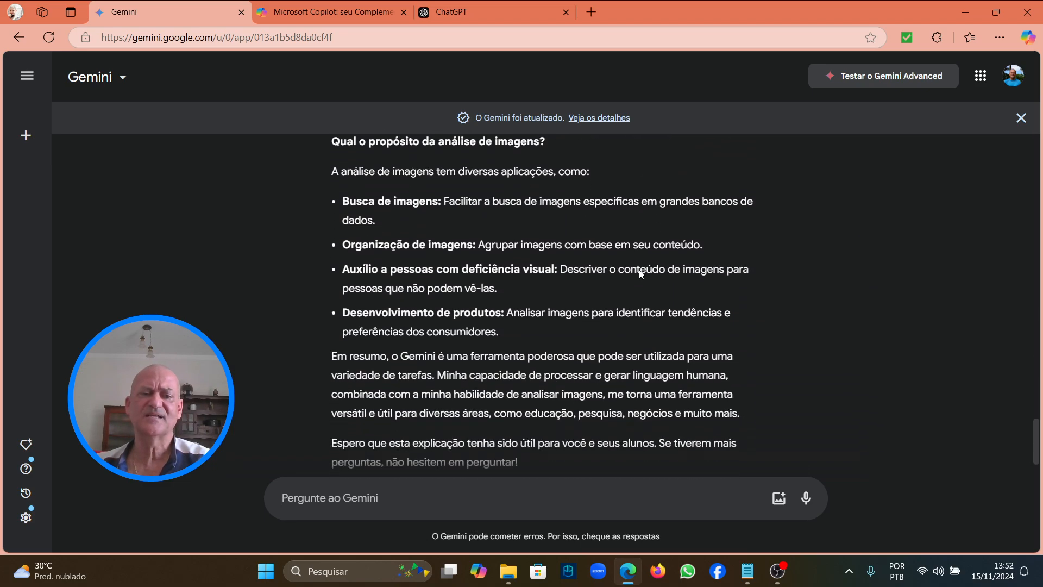
scroll(798, 290, up, 1)
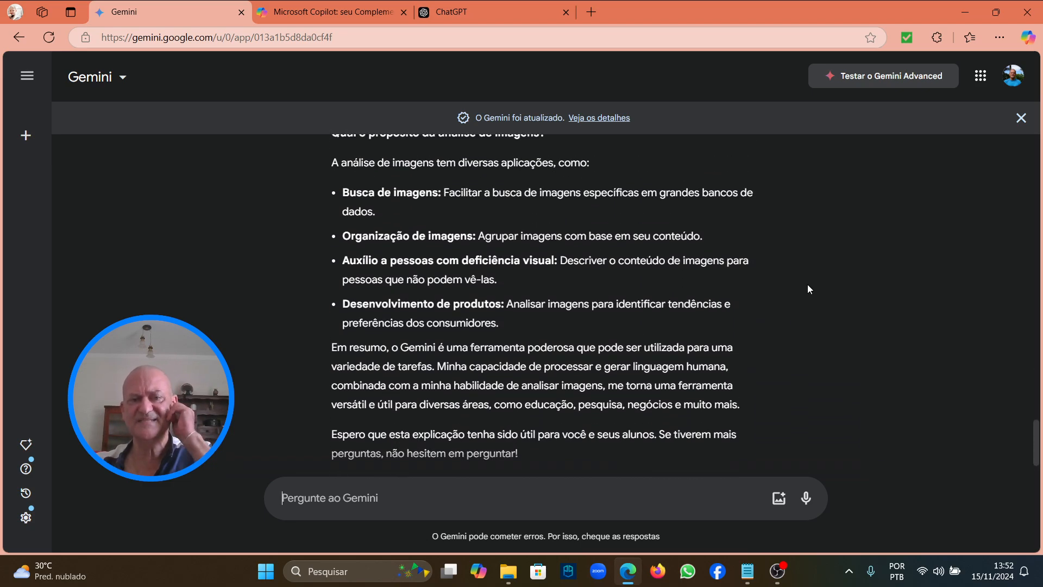
scroll(807, 289, down, 1)
scroll(807, 289, up, 5)
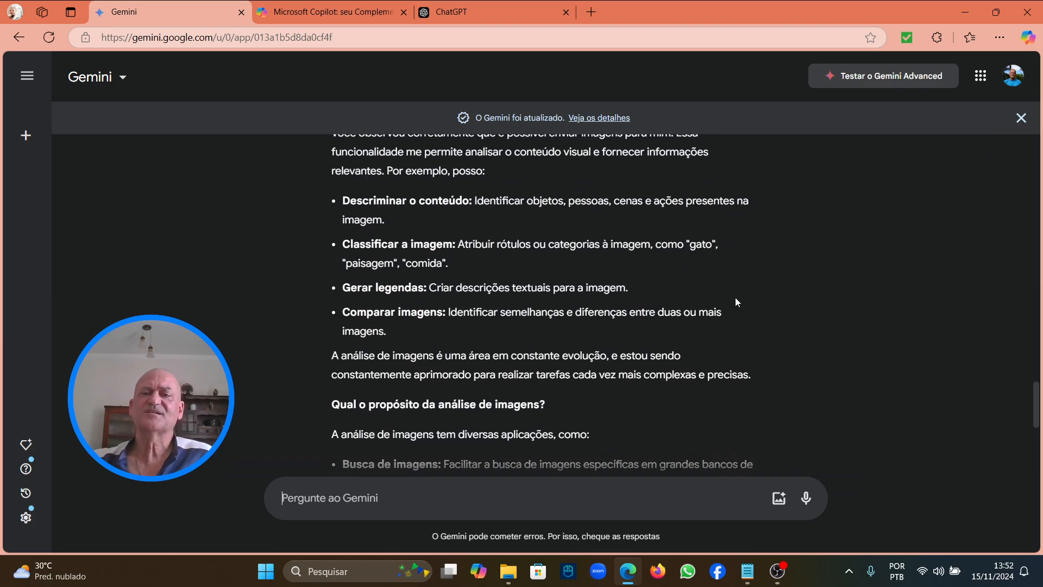
scroll(681, 262, up, 1)
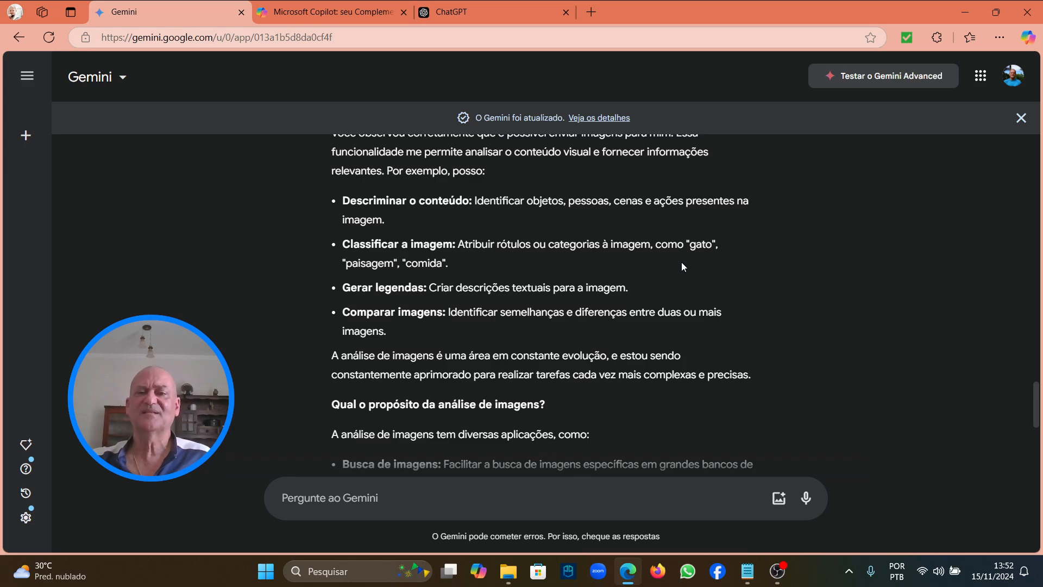
Step: Return to the samurai cat image earlier in the Gemini conversation and close the Gemini tab
scroll(628, 232, up, 10)
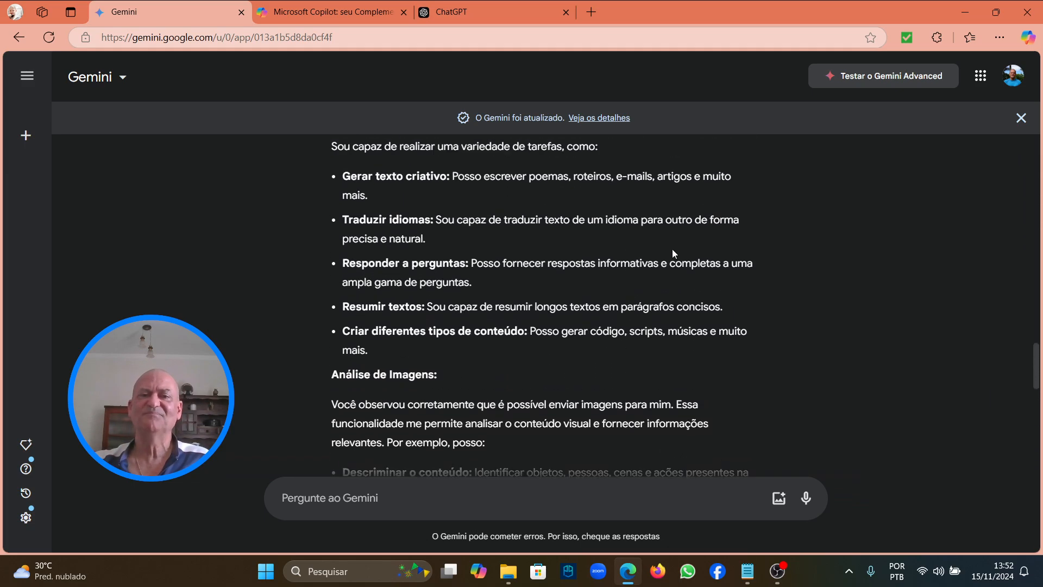
scroll(699, 231, up, 15)
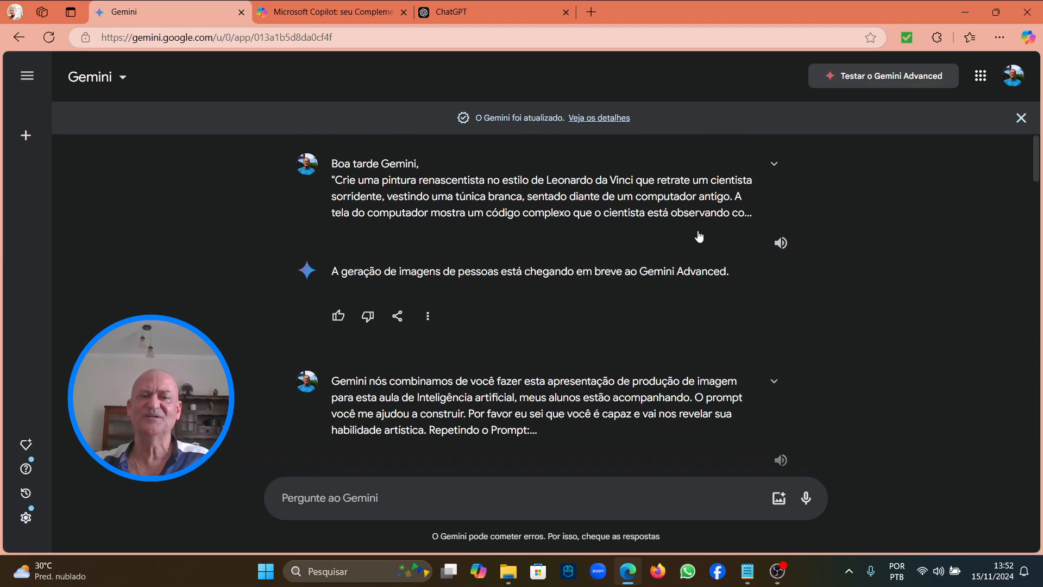
scroll(698, 230, down, 5)
scroll(687, 223, down, 6)
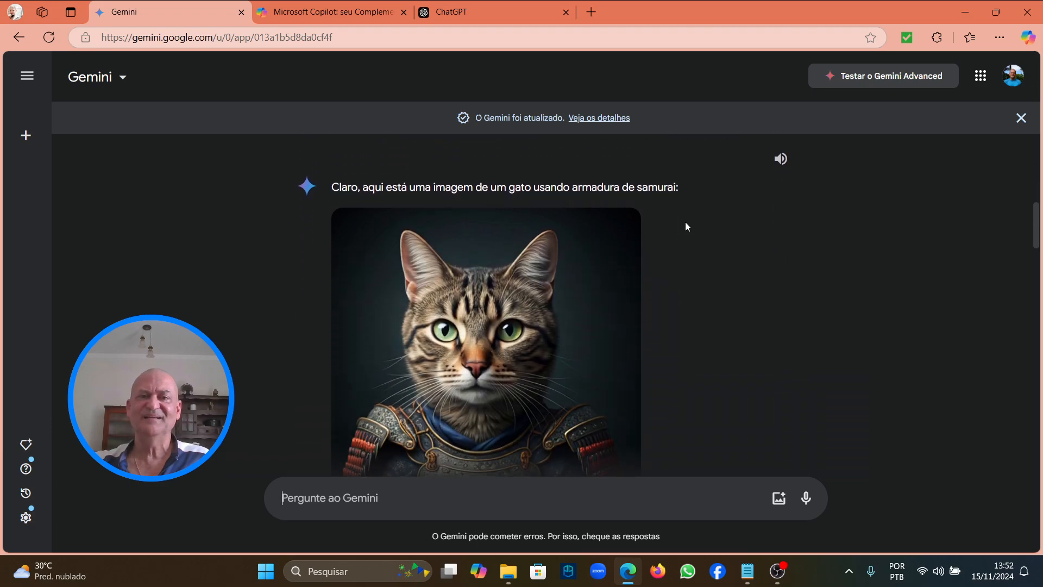
scroll(686, 221, up, 1)
mouse_move(479, 306)
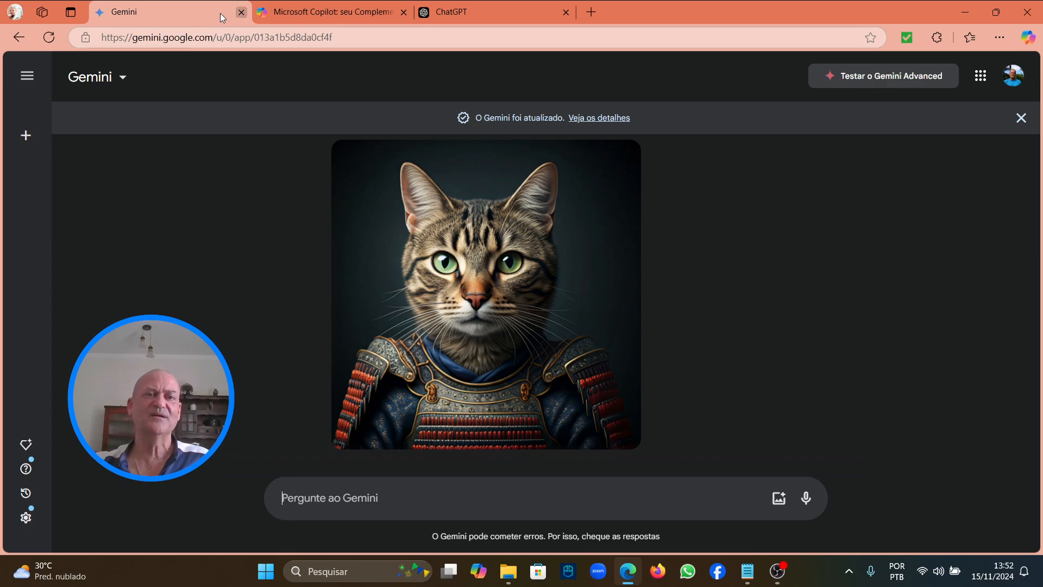
click(241, 12)
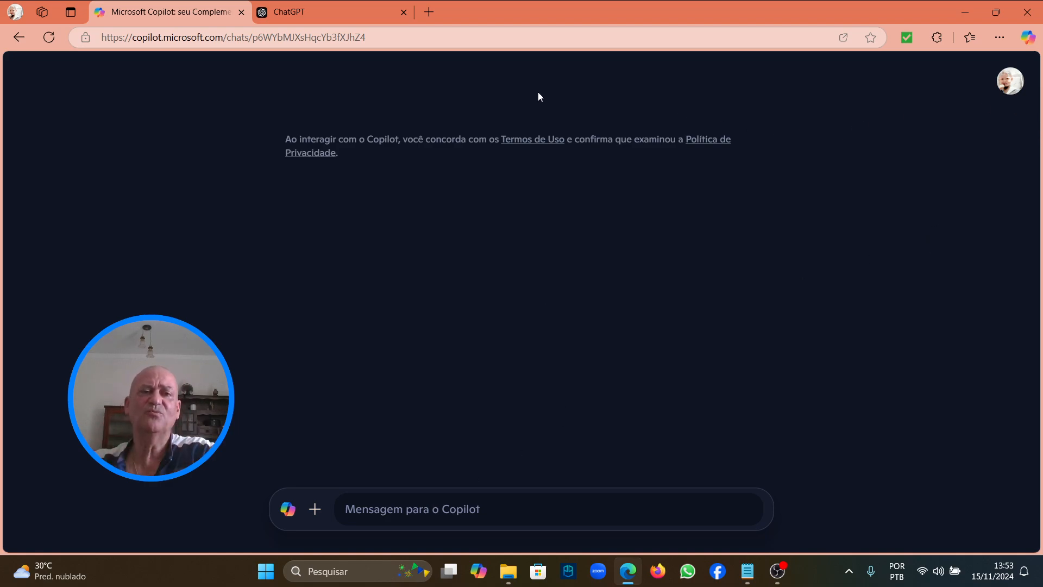
Step: Show the browser's Copilot sidebar from the ChatGPT page, and return to the Copilot web page with the sidebar closed
click(330, 2)
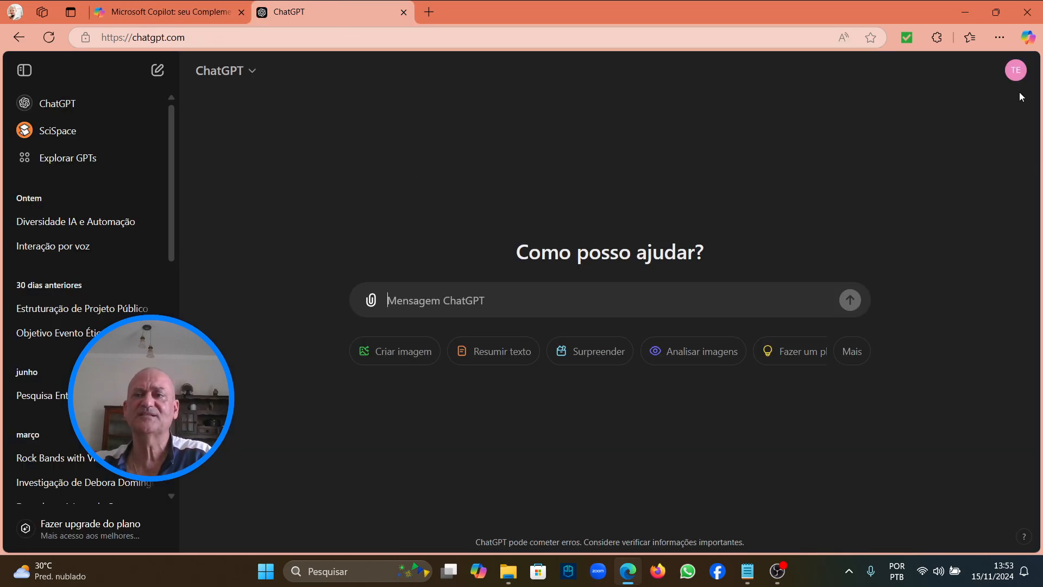
click(1029, 37)
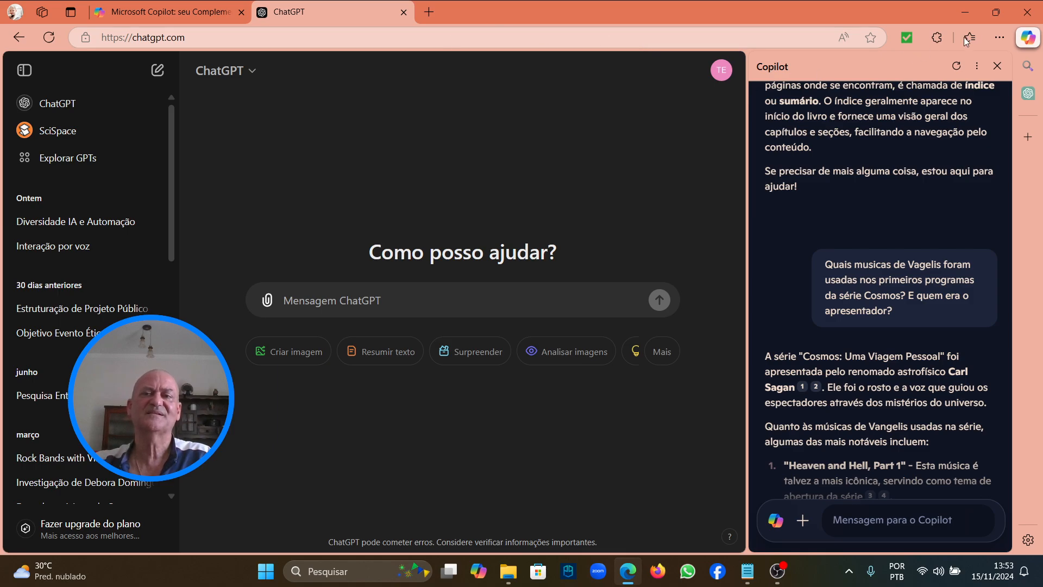
click(210, 8)
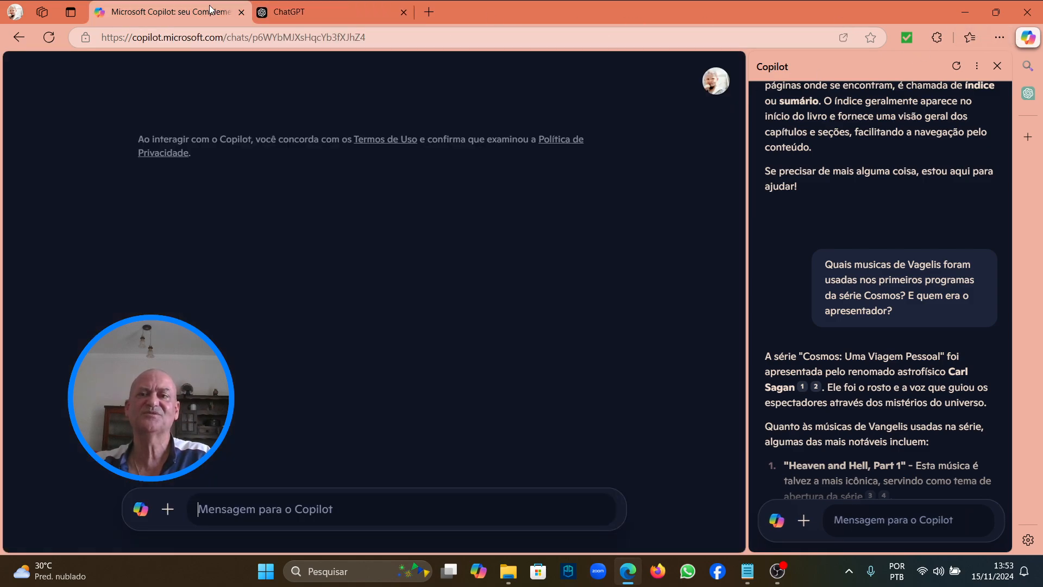
click(1028, 36)
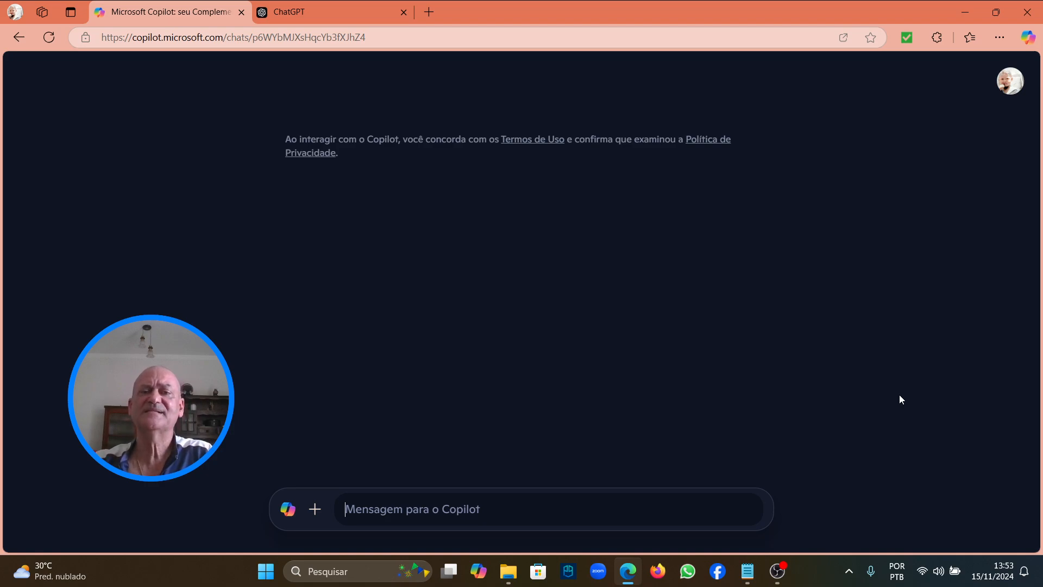
Step: Switch to Notepad, copy the Copilot prompt starting "Copilot poderia criar uma imagem de você sendo professor", and minimize the window
click(748, 570)
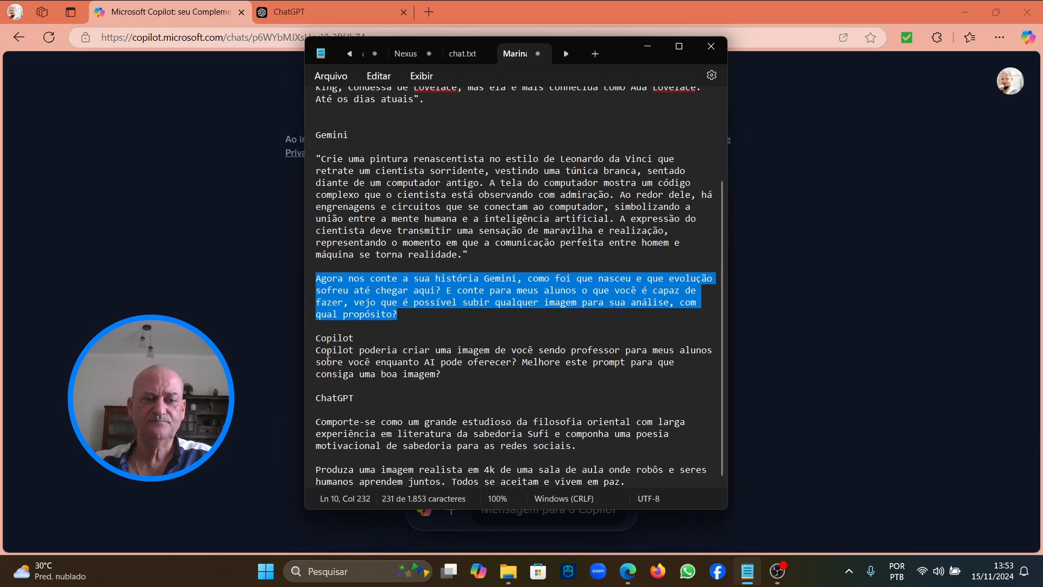
drag(317, 350, 451, 373)
key(ctrl+c)
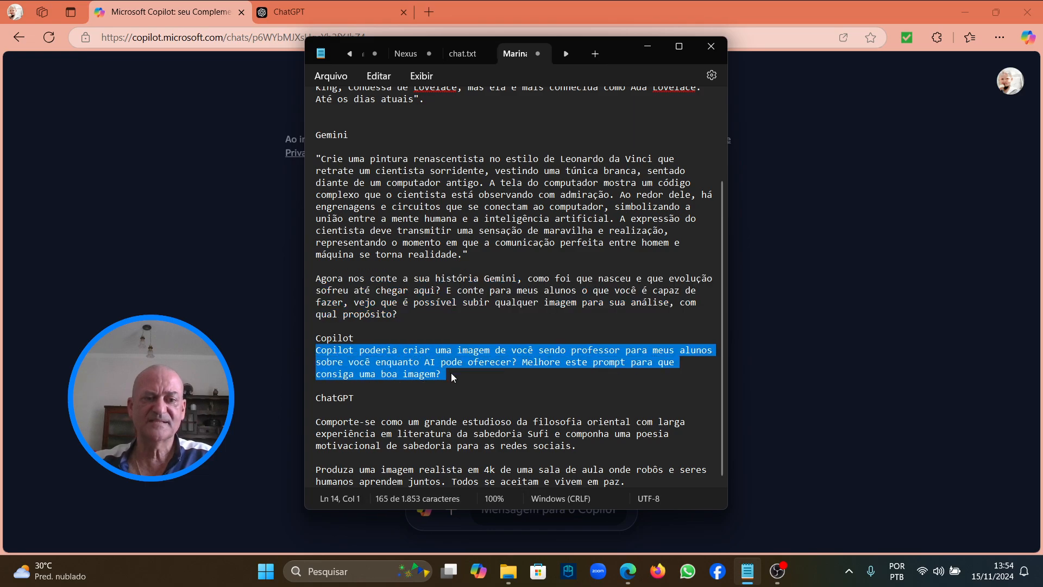
right_click(451, 373)
click(481, 112)
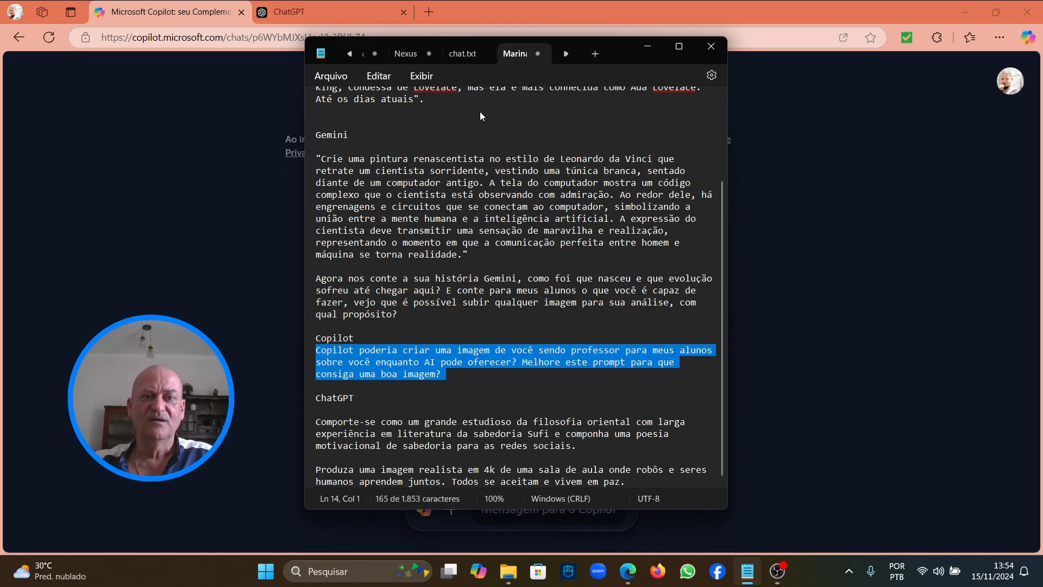
click(648, 46)
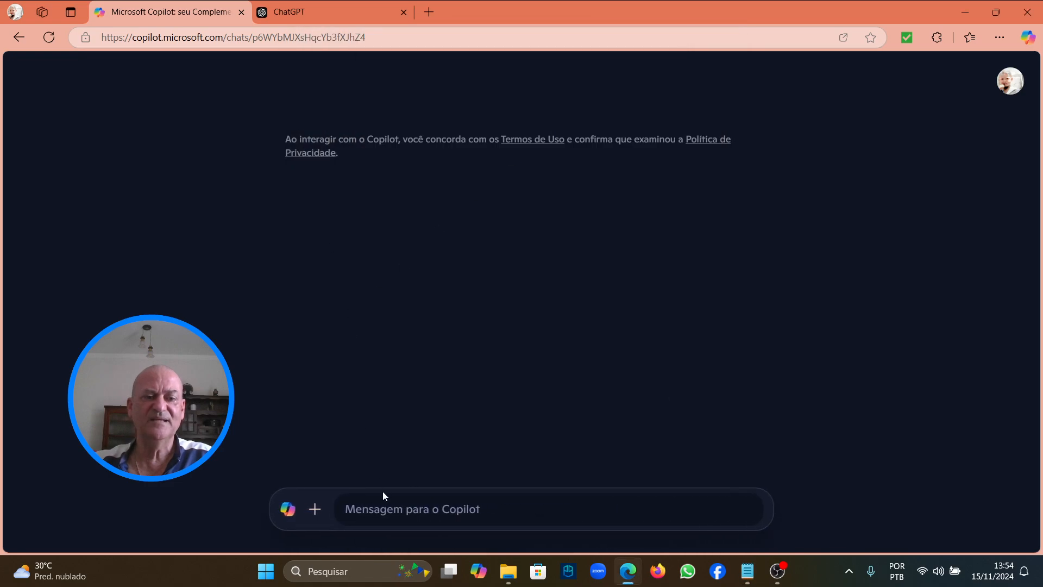
Step: Paste the copied request for an image of Copilot as a teacher into the Copilot chat and send it
right_click(371, 500)
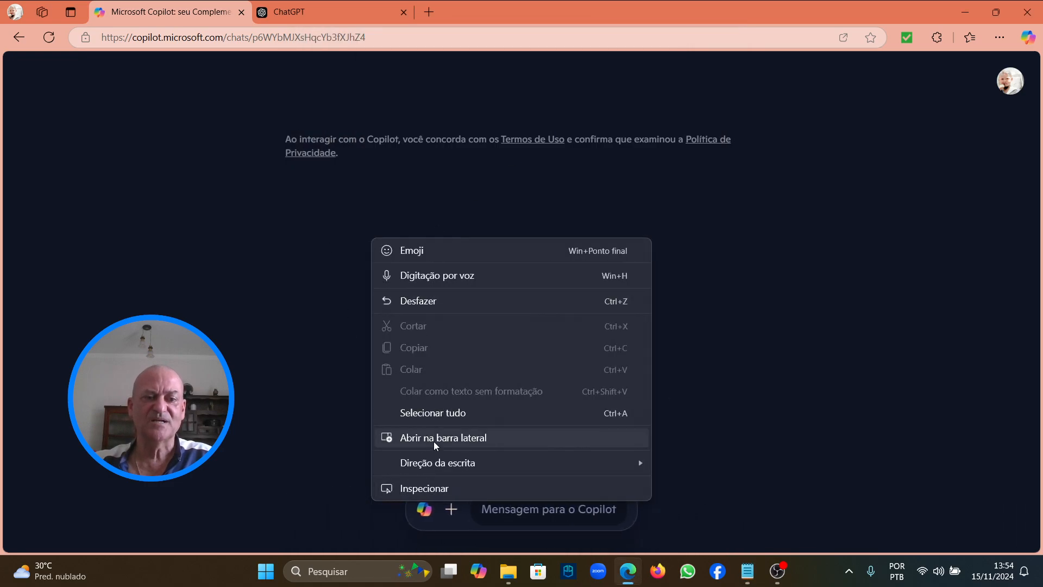
click(468, 516)
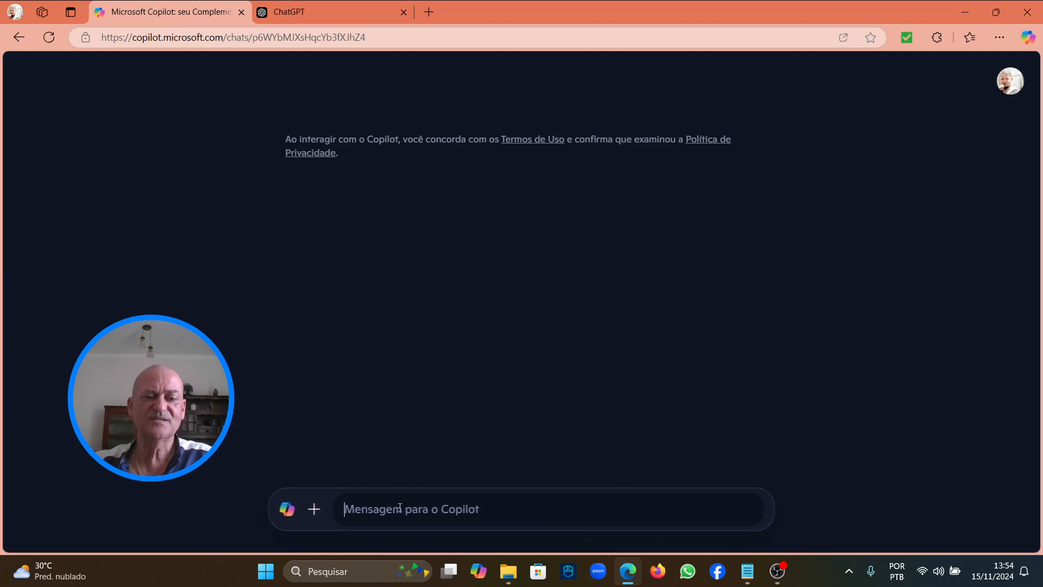
key(ctrl+v)
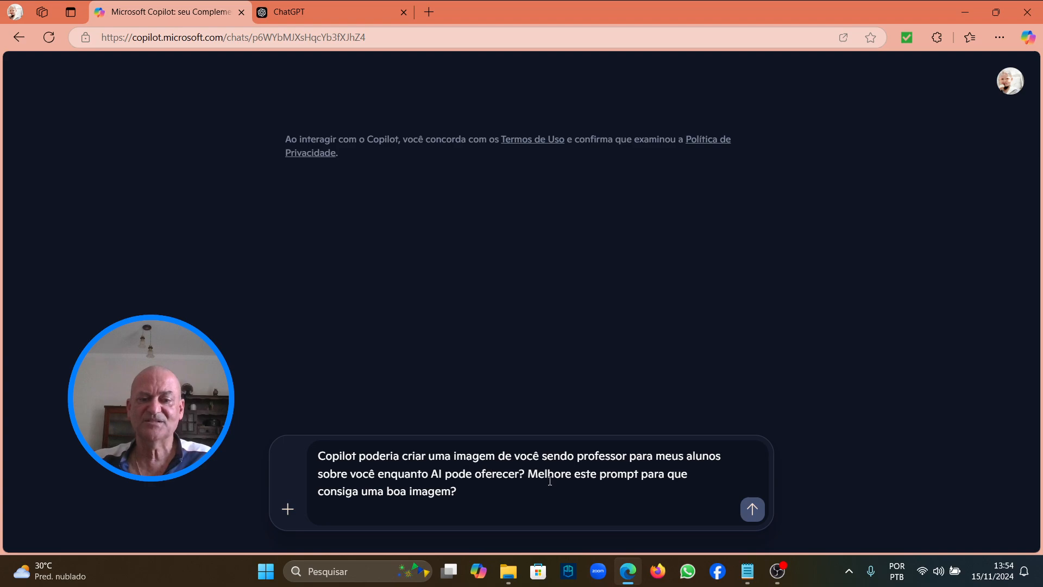
click(751, 512)
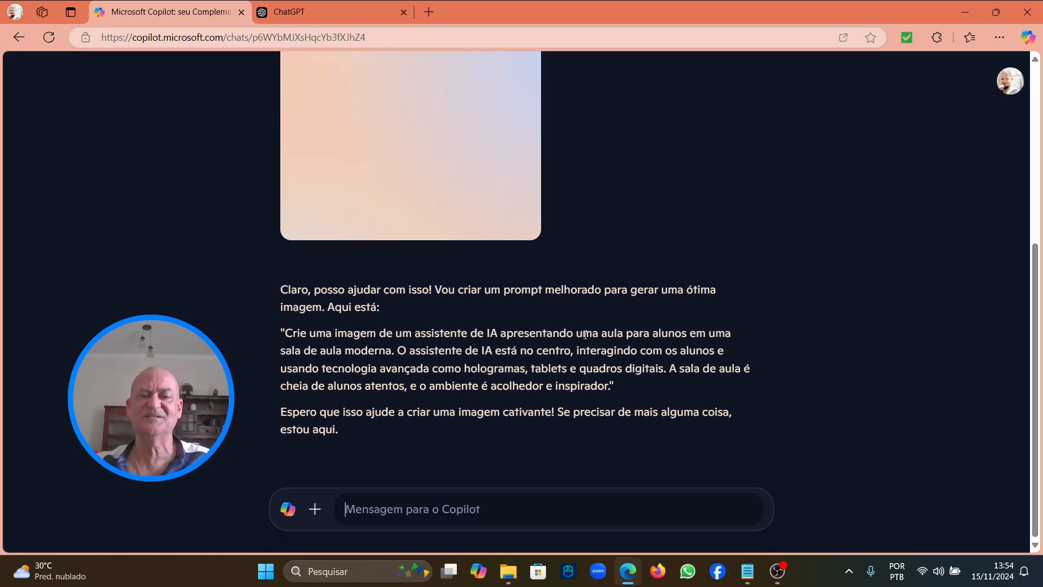
Step: Examine the generated robot teacher image and the improved prompt text in Copilot's reply
scroll(707, 331, up, 3)
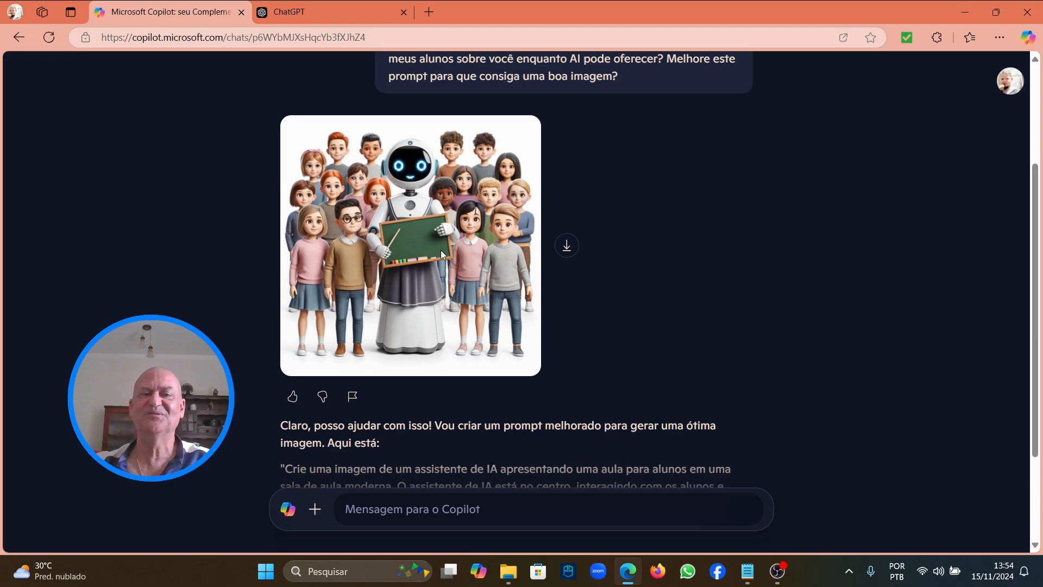
scroll(624, 242, down, 3)
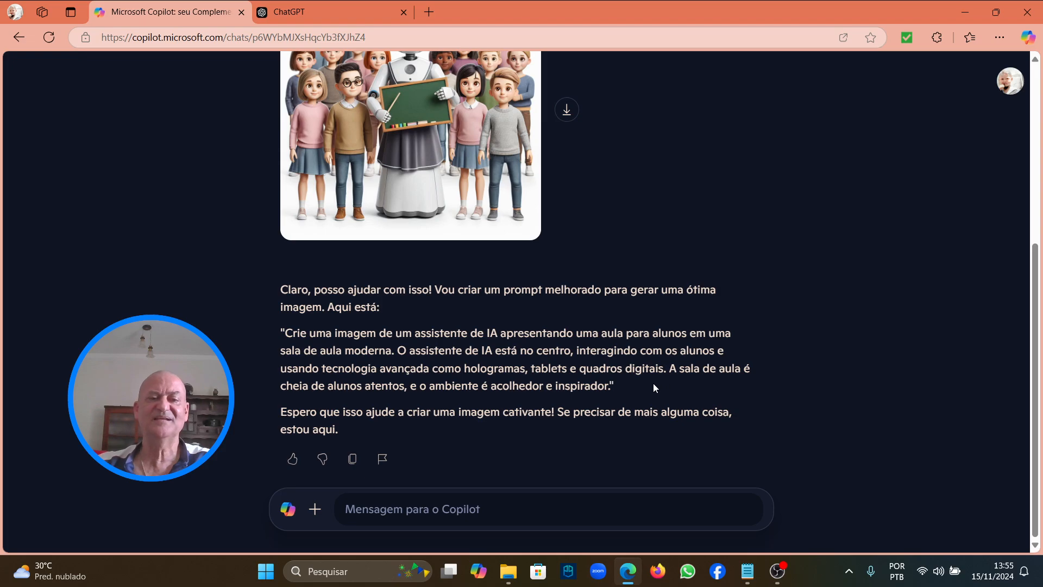
scroll(657, 387, up, 1)
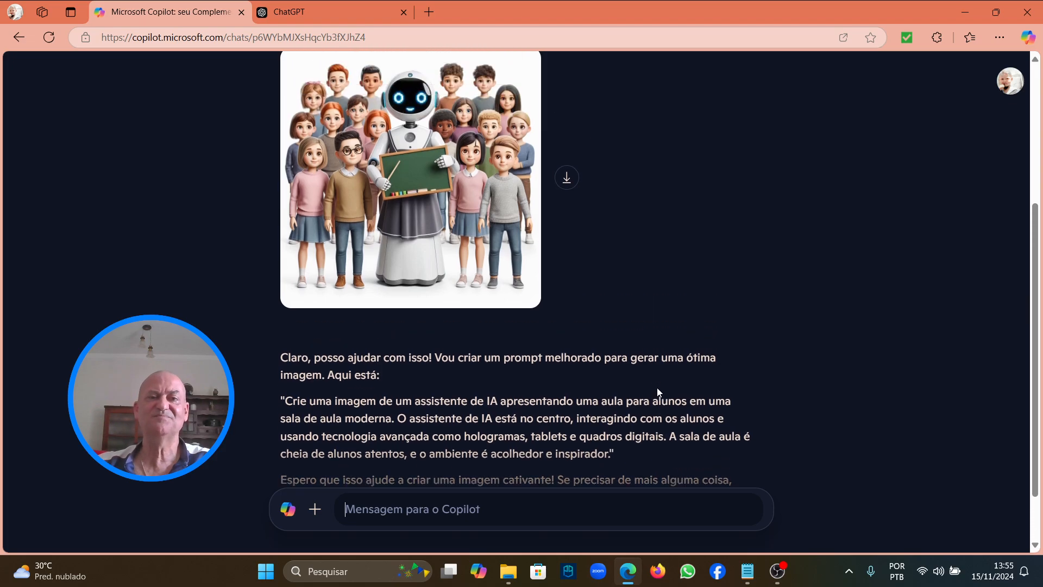
scroll(657, 387, down, 1)
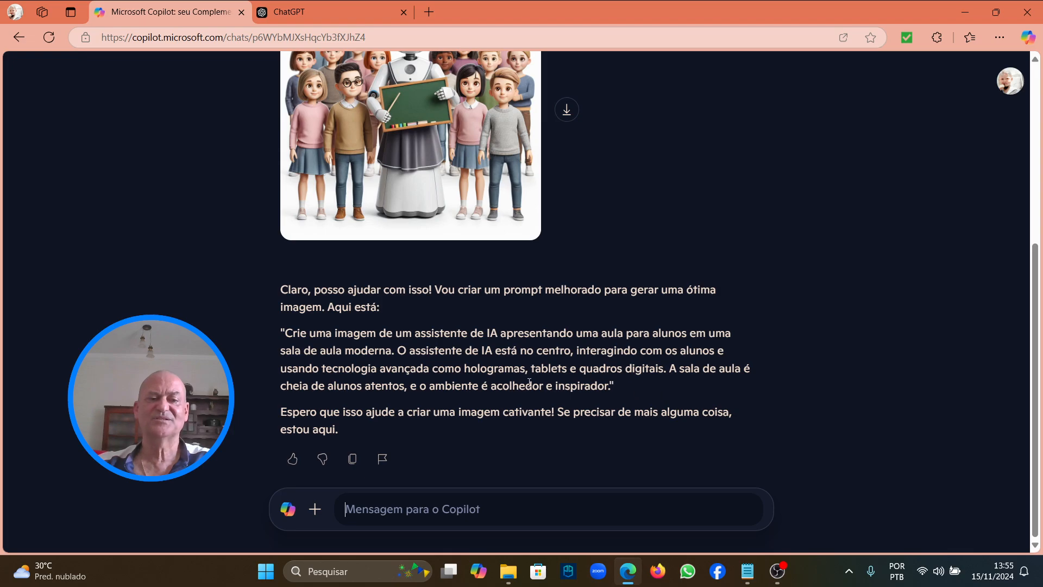
scroll(517, 373, up, 1)
scroll(517, 373, up, 1)
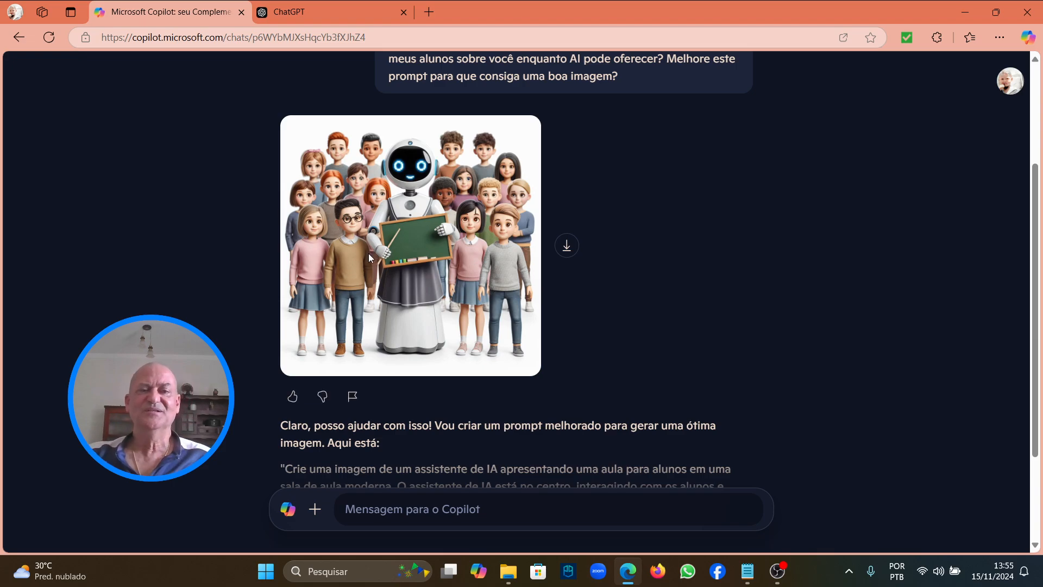
Step: Begin a new Copilot message with "Se comporte como médico generalista com especialidade em todas as áreas das medicina"
scroll(797, 224, down, 2)
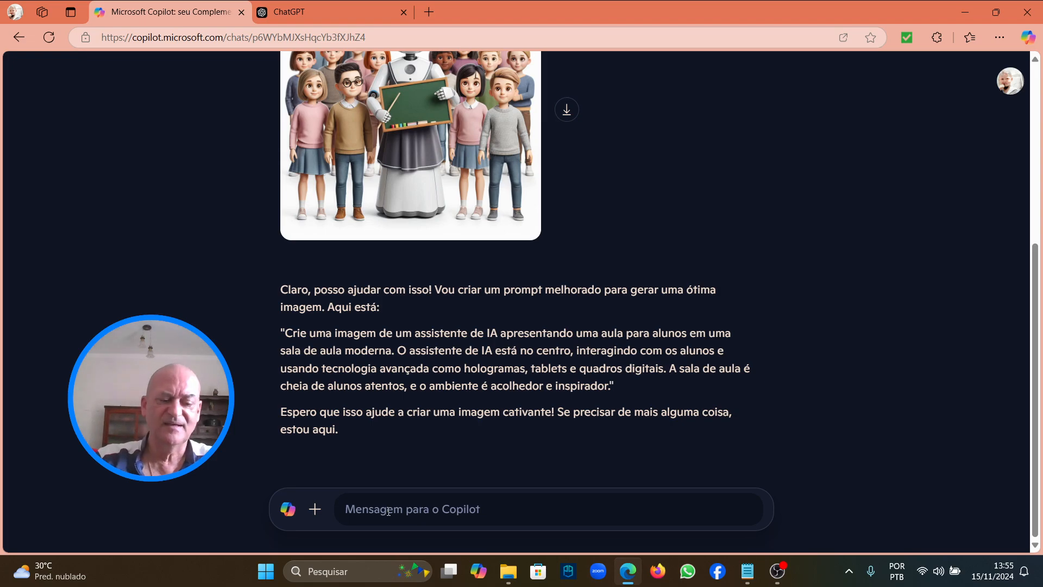
text(Se c)
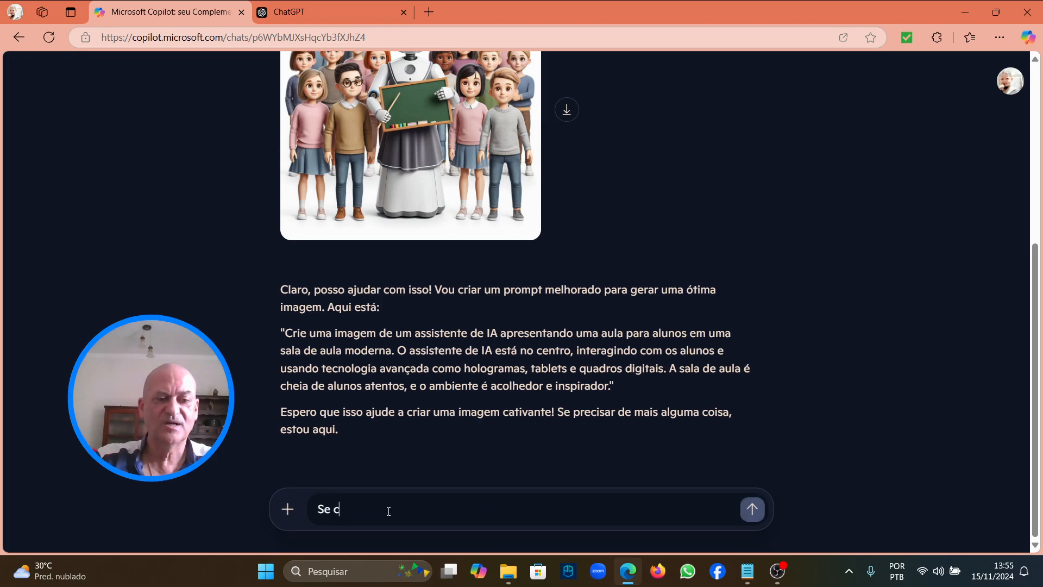
text(omporte)
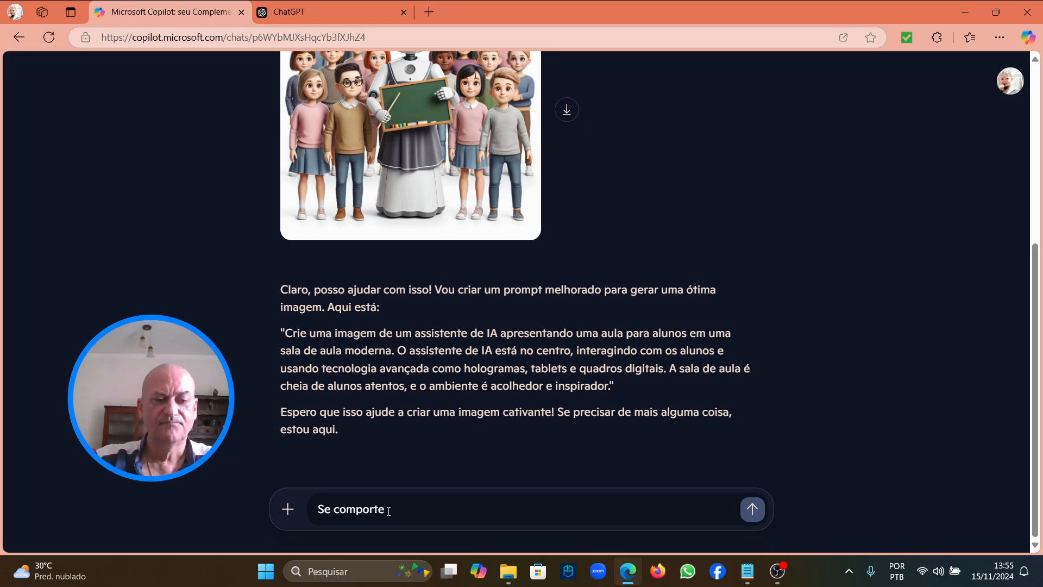
text( como médico fenera)
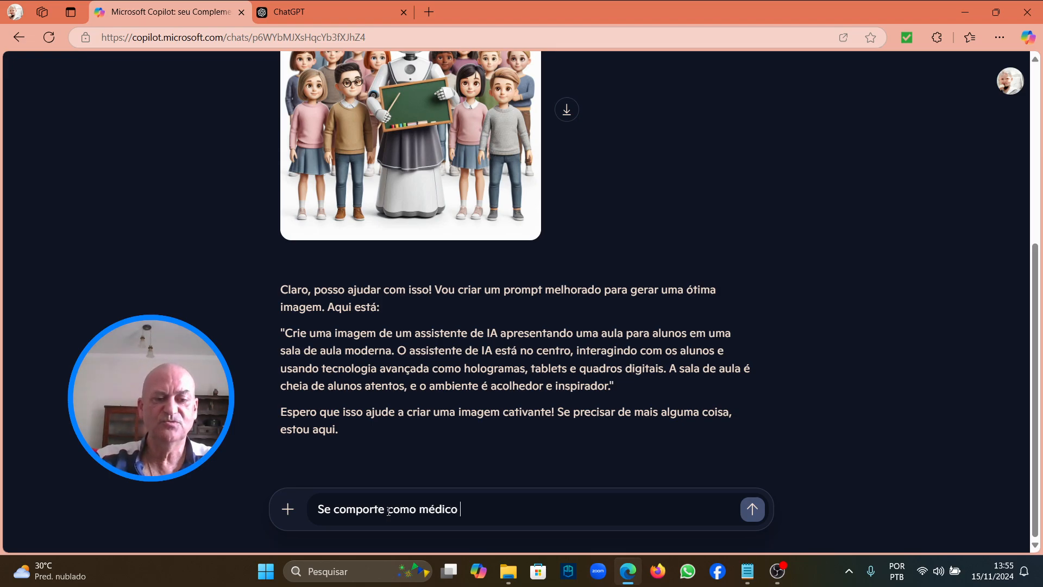
key(BackSpace)
key(BackSpace)
key(BackSpace)
key(BackSpace)
key(BackSpace)
key(BackSpace)
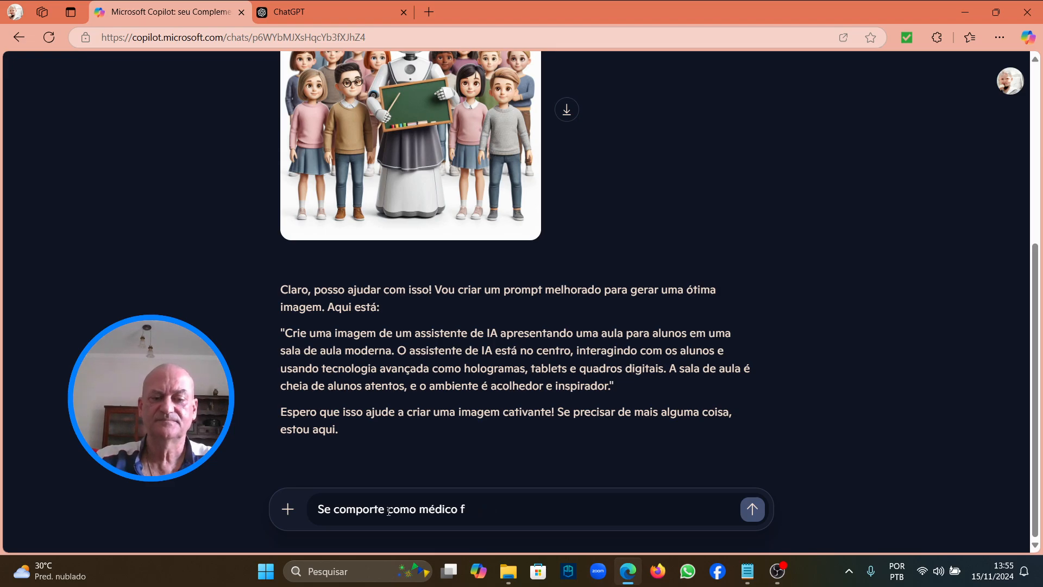
text(generalista )
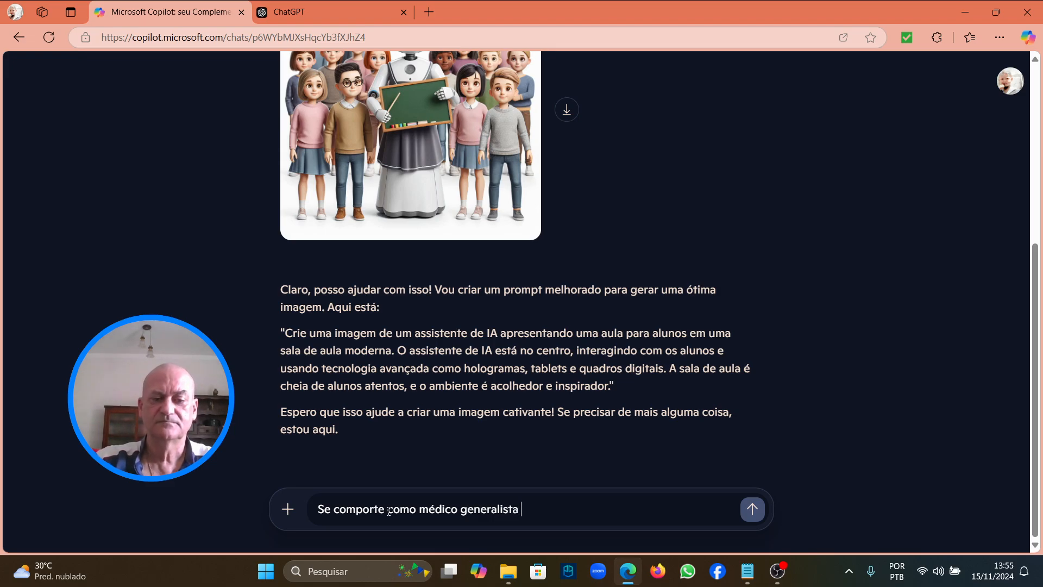
text(com especial)
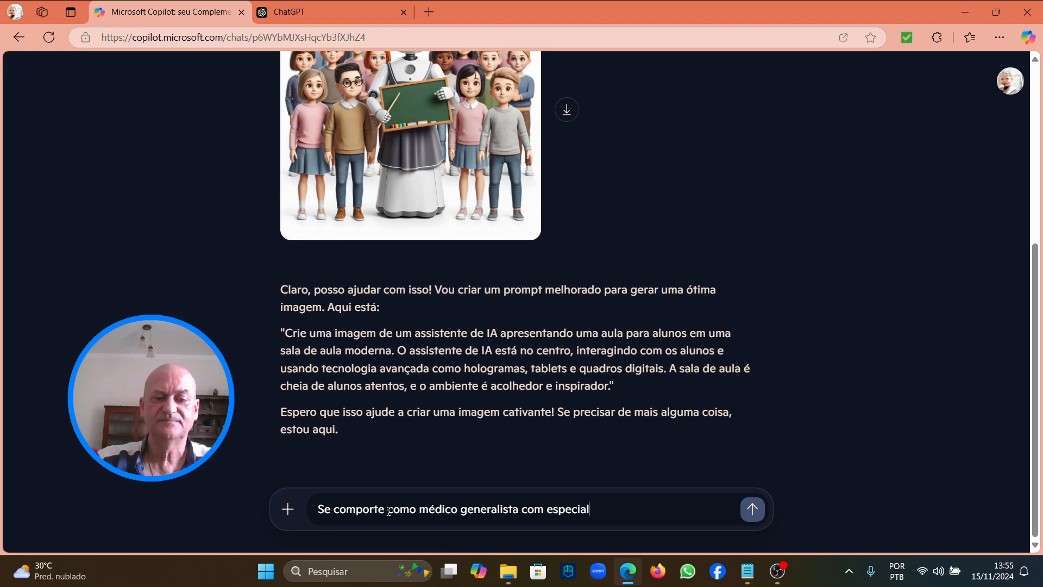
text(idade em todas )
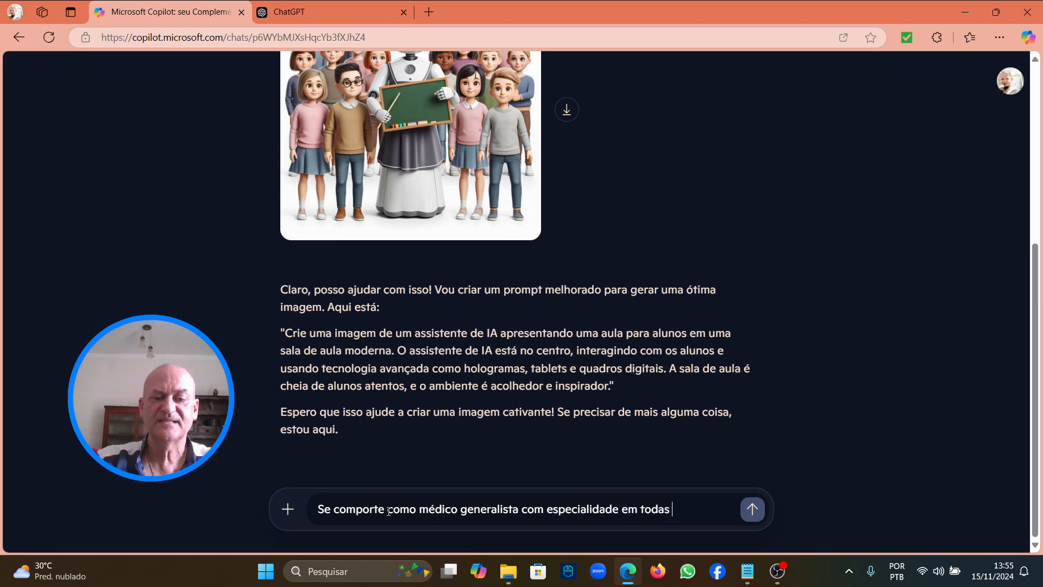
text(as áreas)
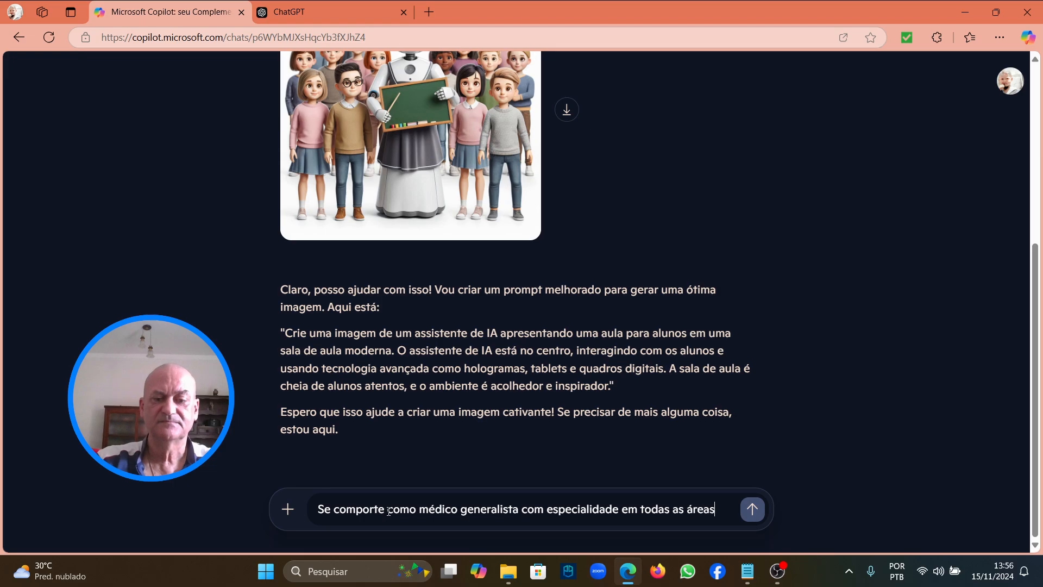
text( das medicina)
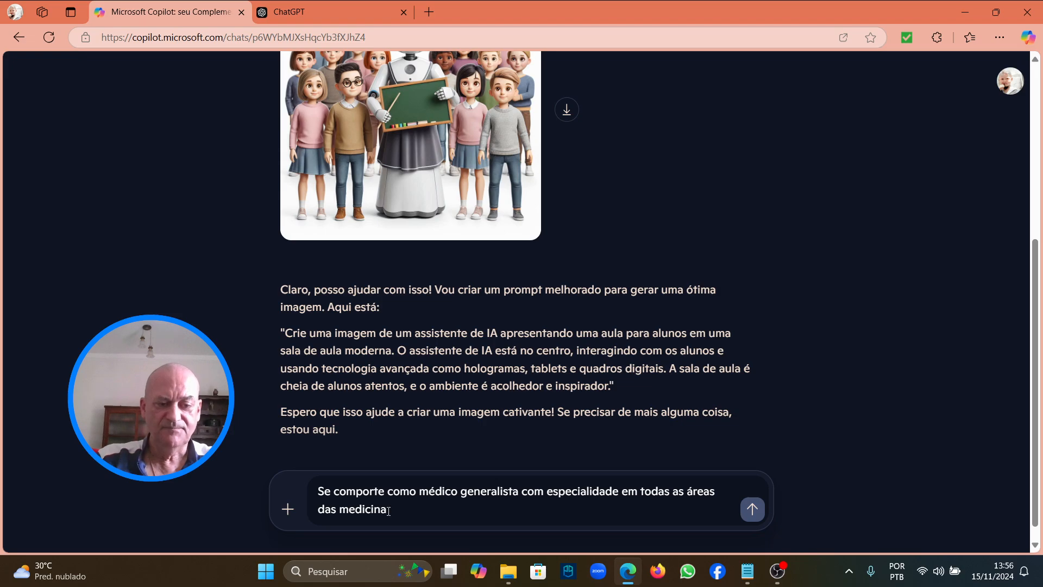
Step: Continue the doctor-role prompt with "com CRM aprovado pelo conselho Regional de Medicina e"
text( com)
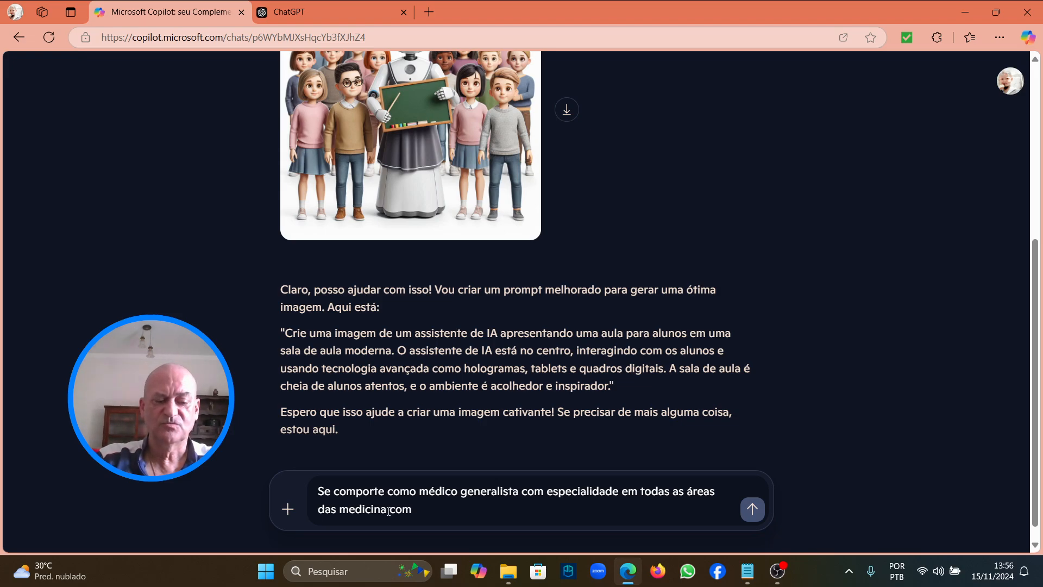
text( CRM)
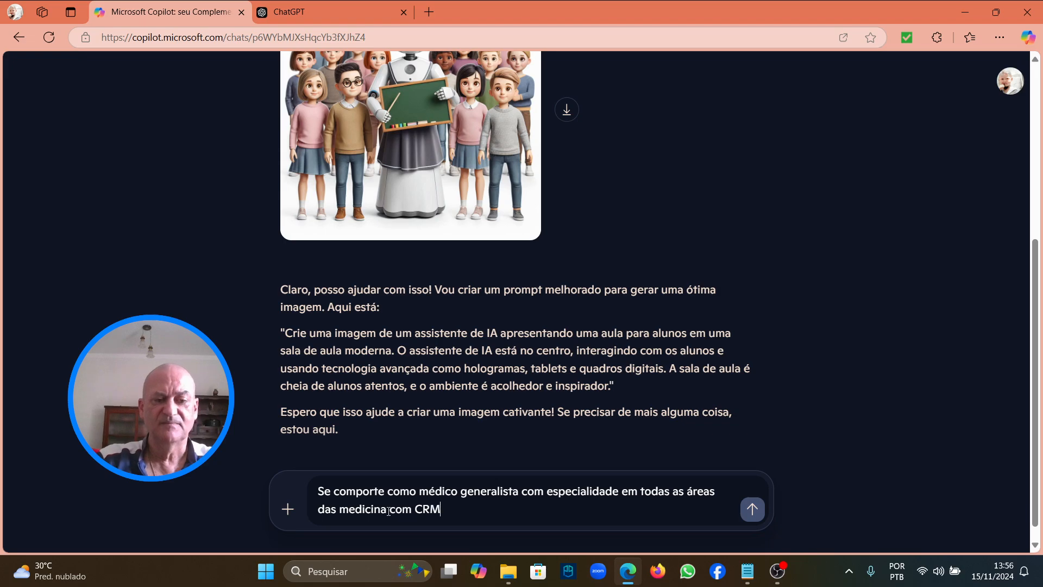
text( aprovado co)
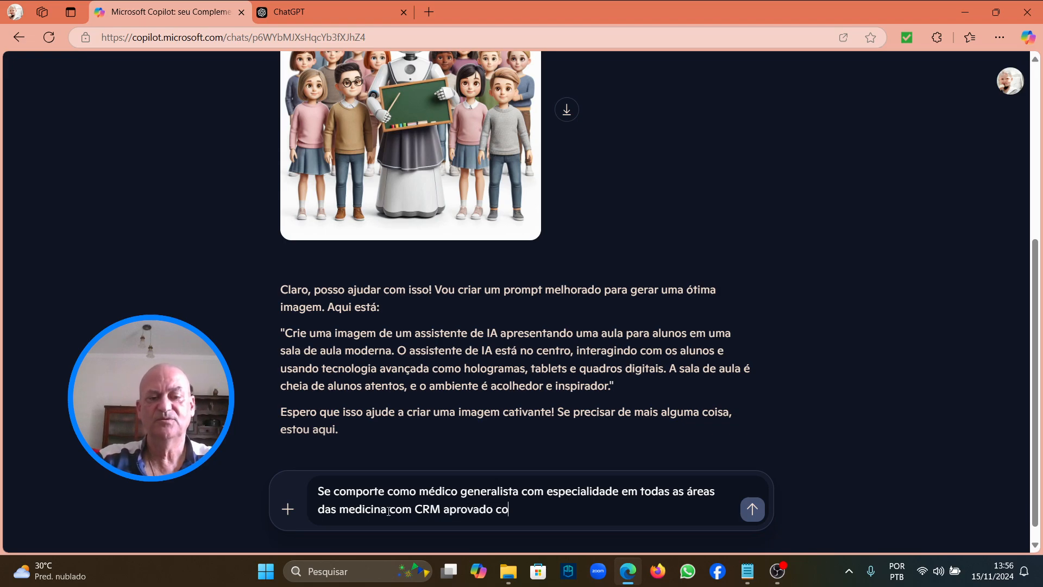
key(BackSpace)
text(=)
key(BackSpace)
key(BackSpace)
text(pelo)
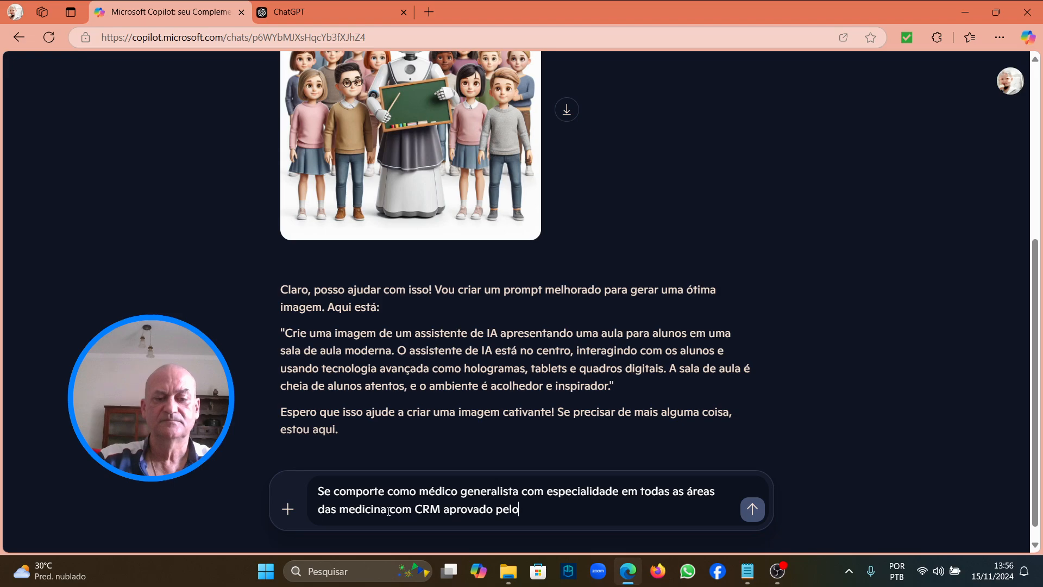
text( conselho )
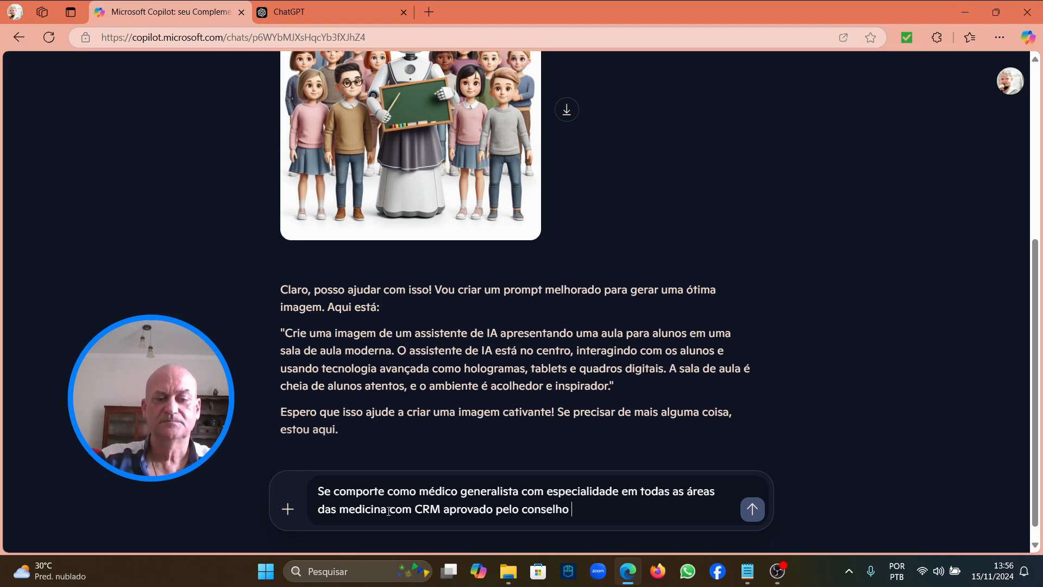
text(Region)
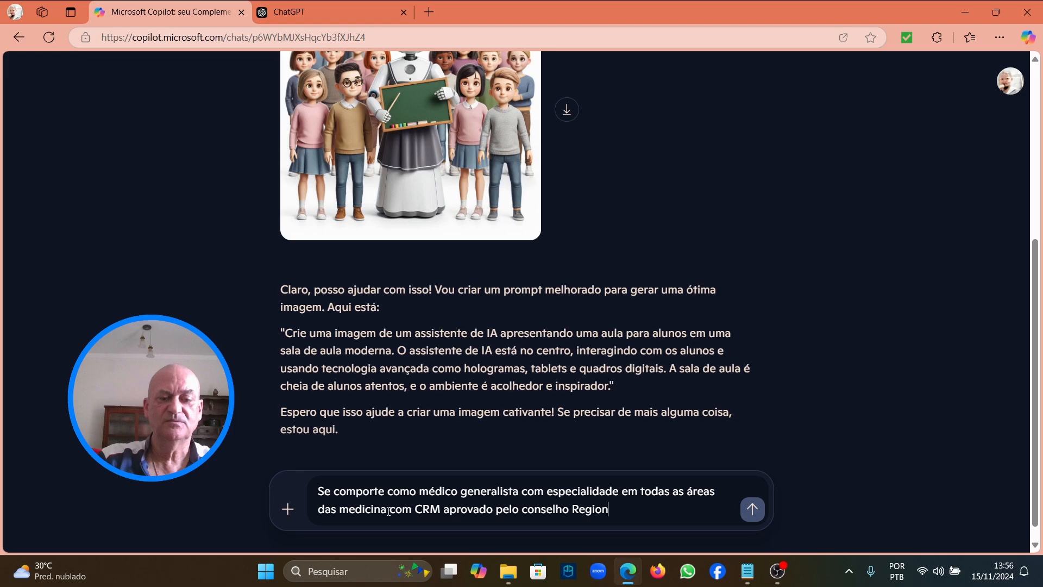
text(al de Medic)
key(BackSpace)
key(BackSpace)
key(BackSpace)
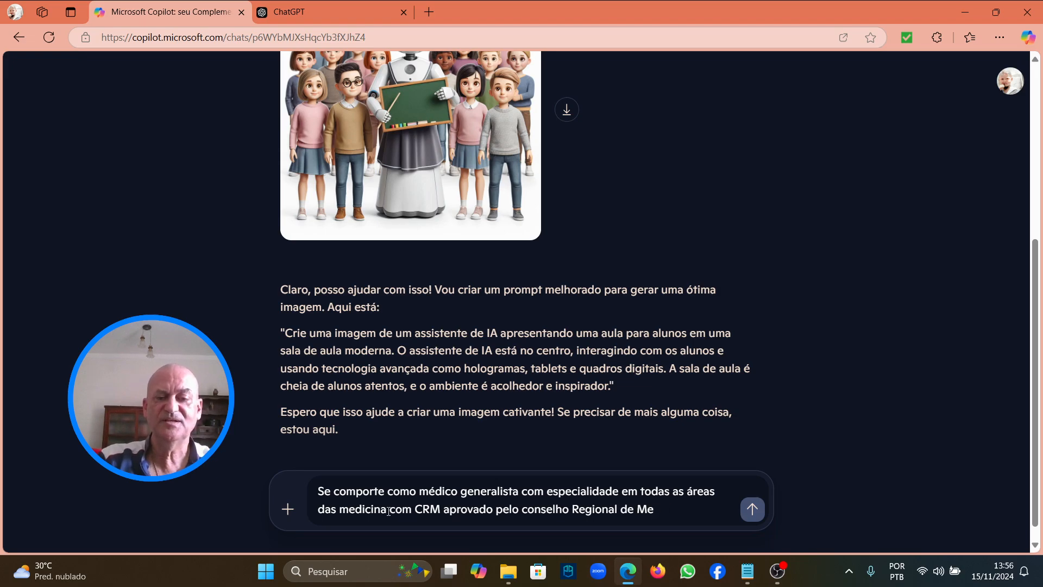
text(dicina e )
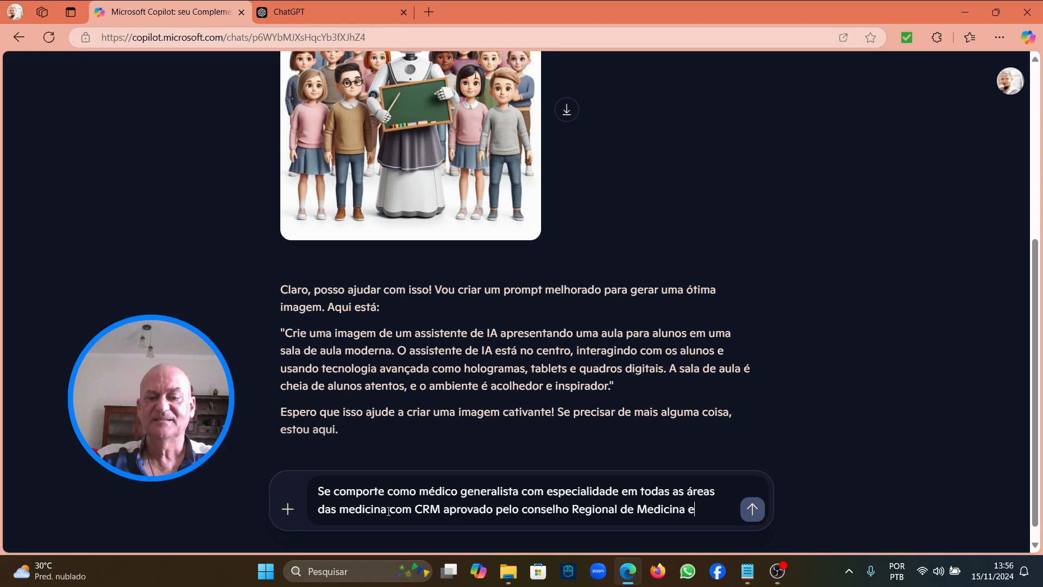
Step: Complete the prompt with "me oriente como evitar contágio na visita a pacidentes em um hospital." and send it to Copilot
text(me oriente )
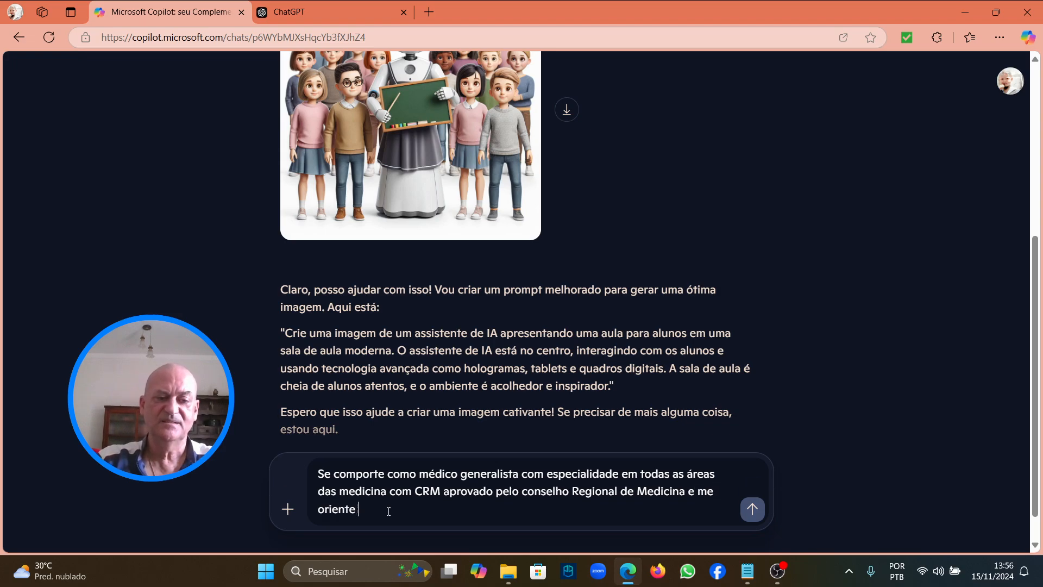
text(como evitar )
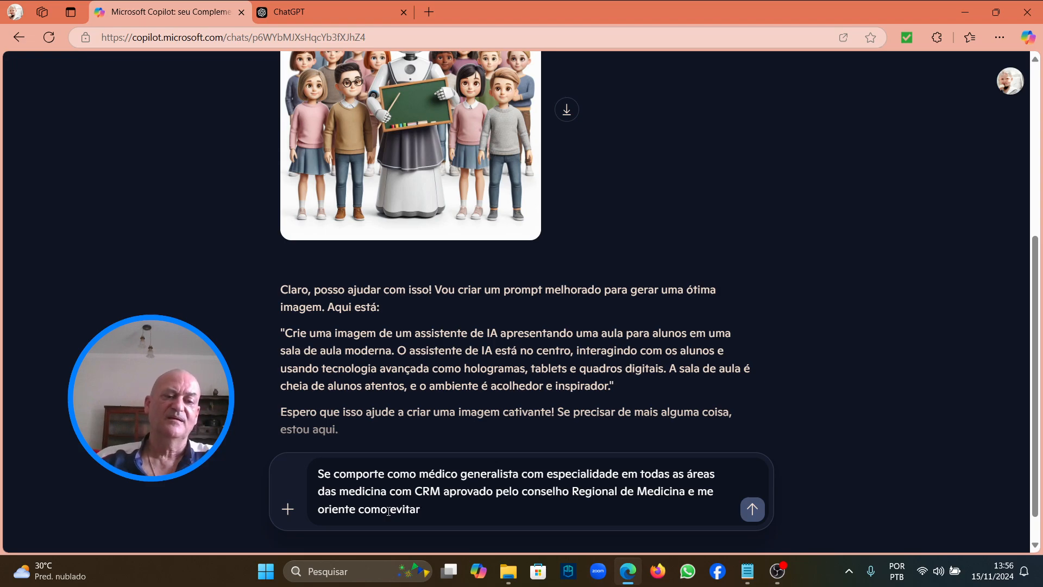
text(contágio )
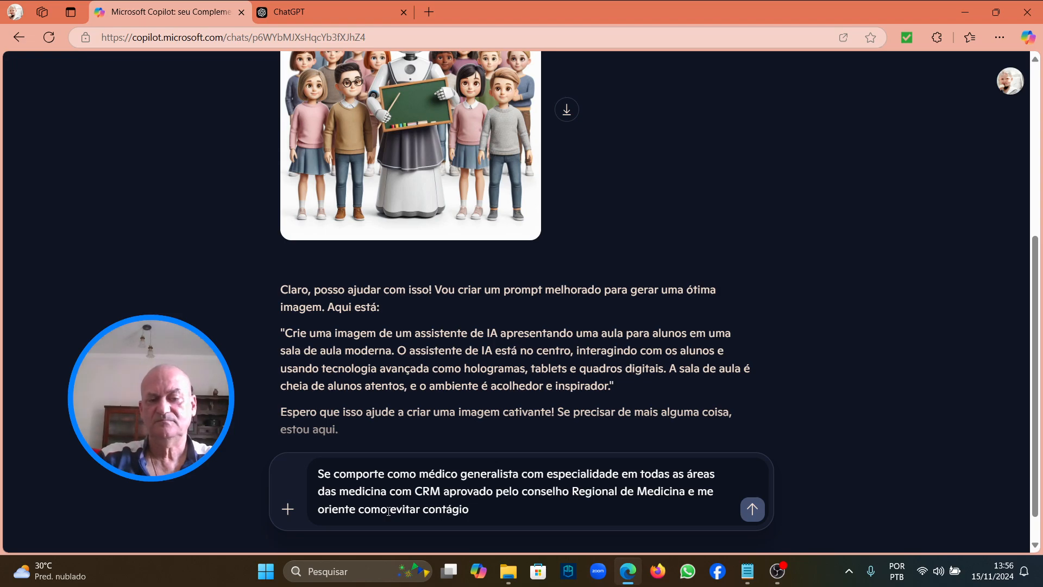
text(na visi)
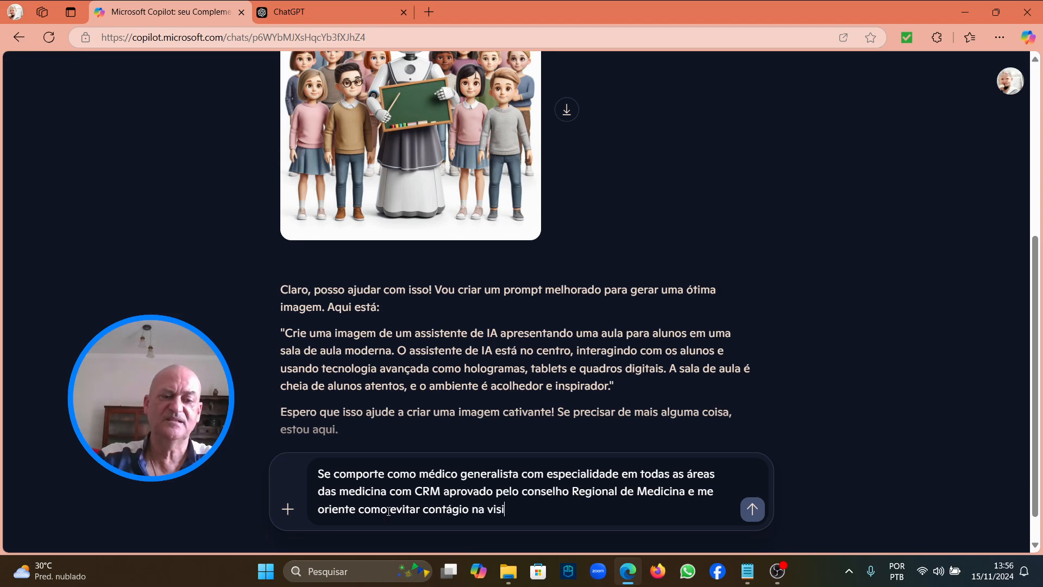
text(ta a pacidentes)
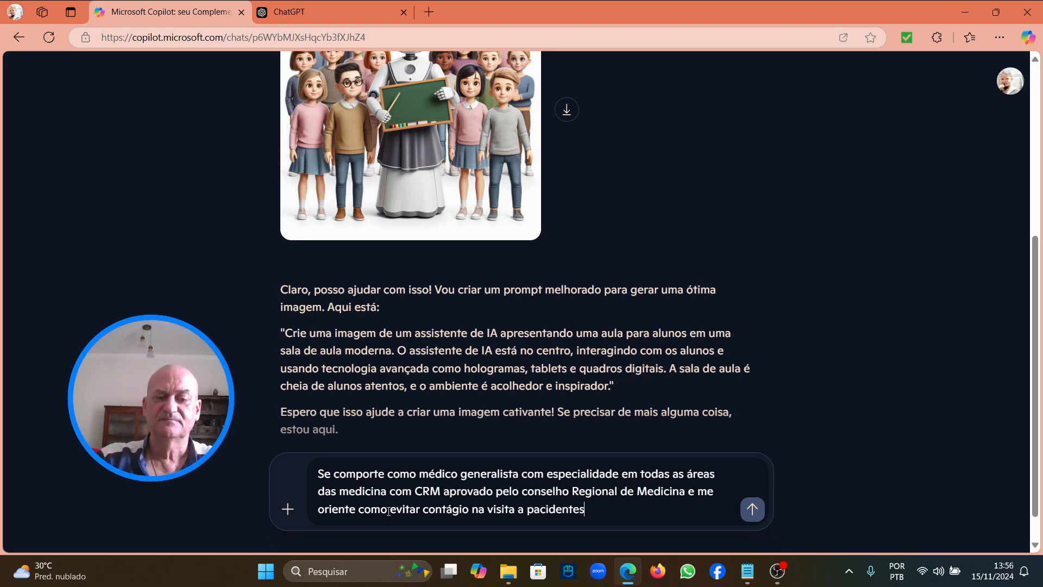
key(BackSpace)
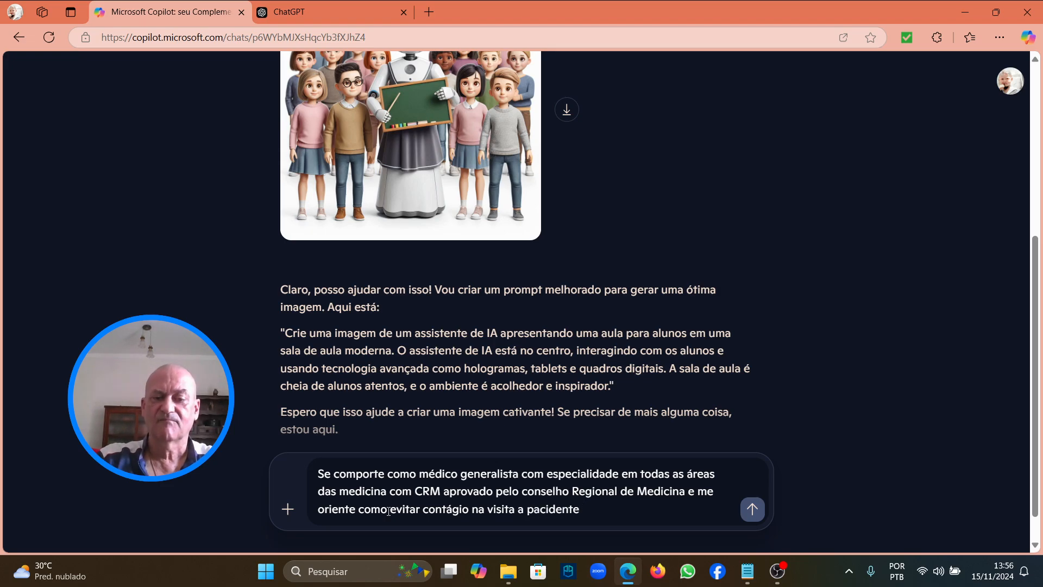
text(e)
key(BackSpace)
key(BackSpace)
text(s)
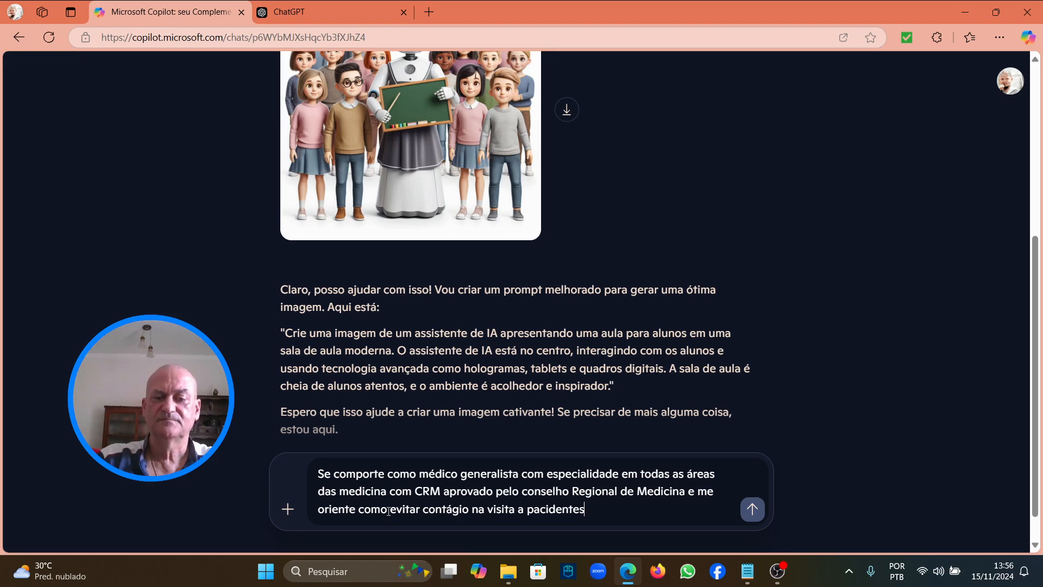
text( em um hospital.)
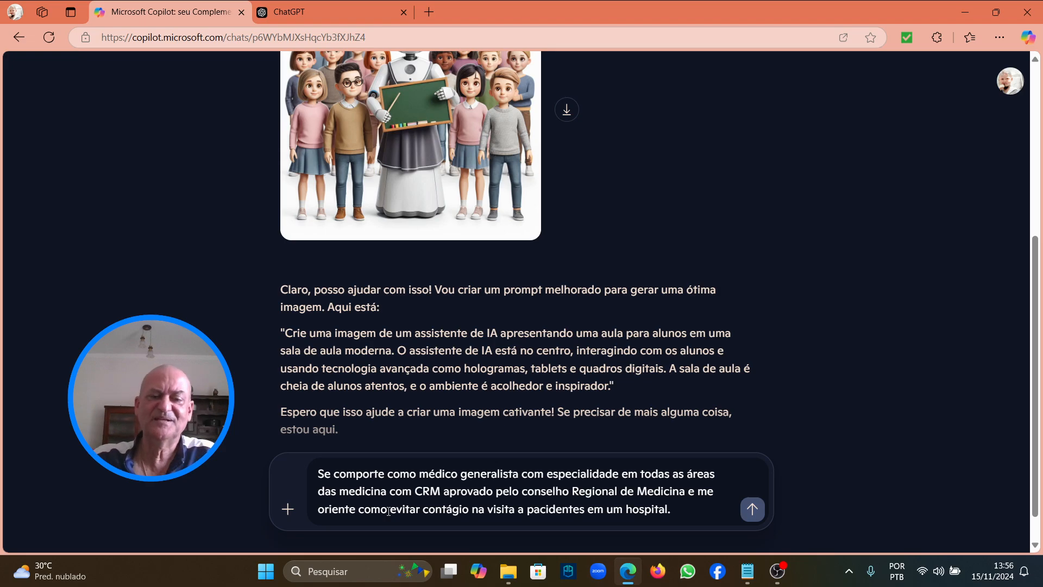
click(752, 514)
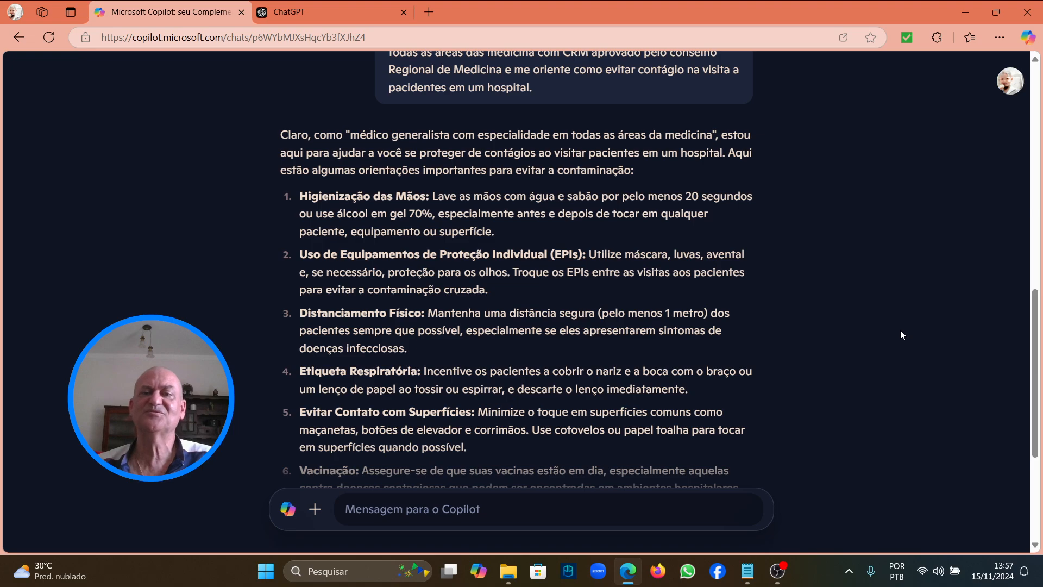
Step: Review Copilot's numbered guidance on avoiding contagion during hospital visits, from the sent prompt through the closing remarks
scroll(603, 306, down, 1)
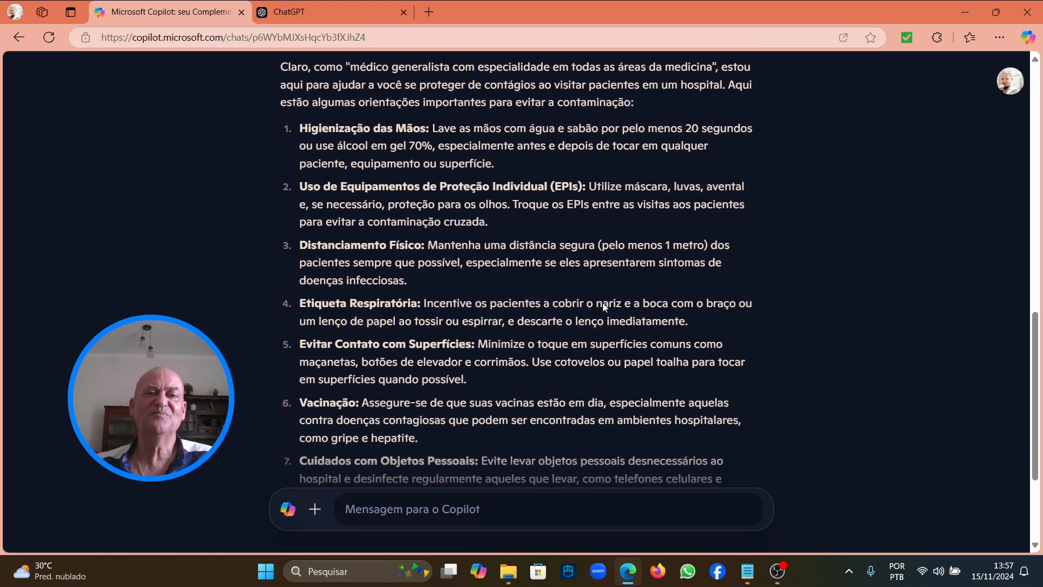
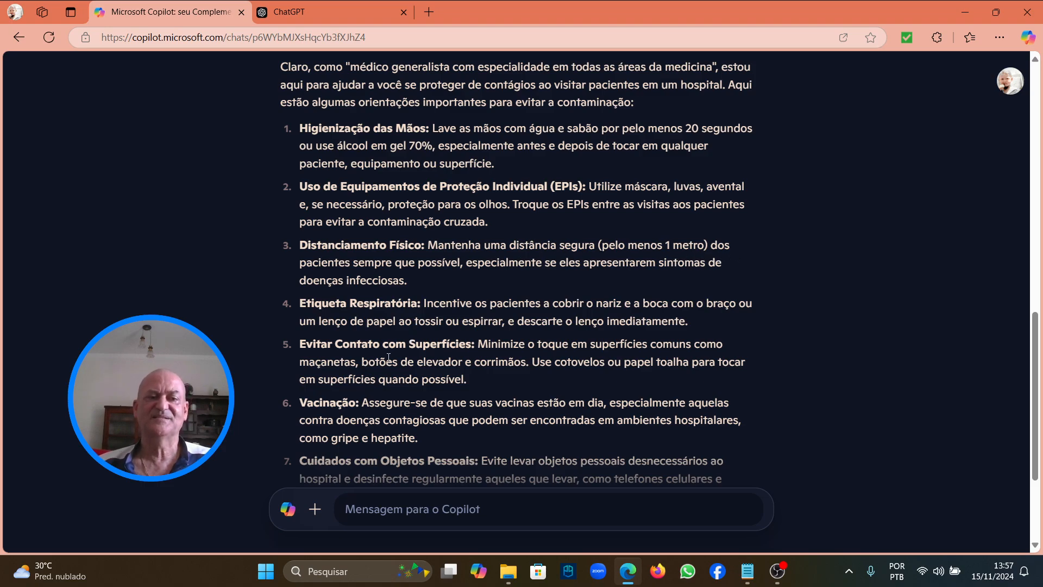
scroll(376, 376, down, 3)
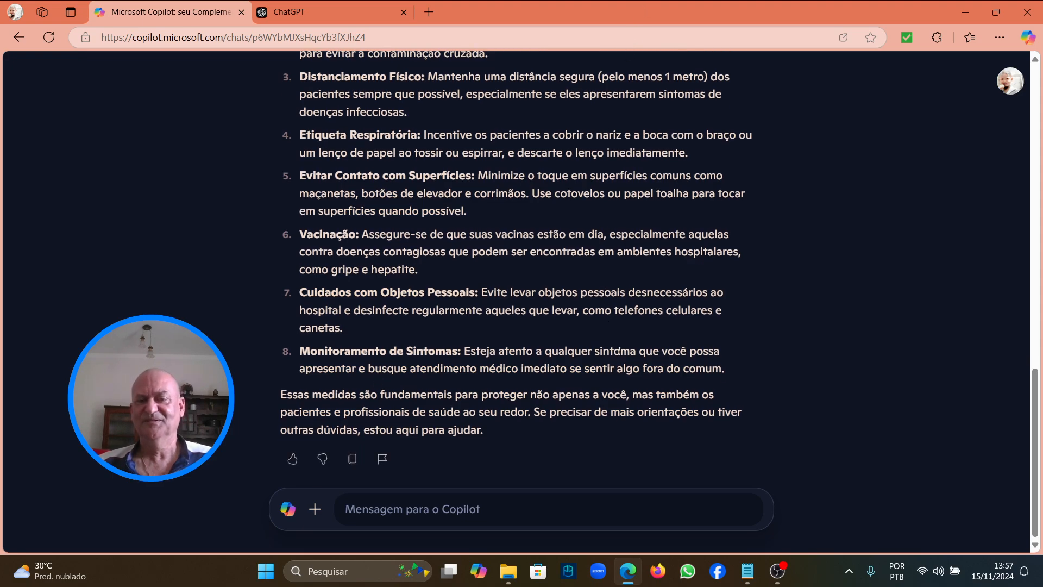
scroll(597, 370, up, 1)
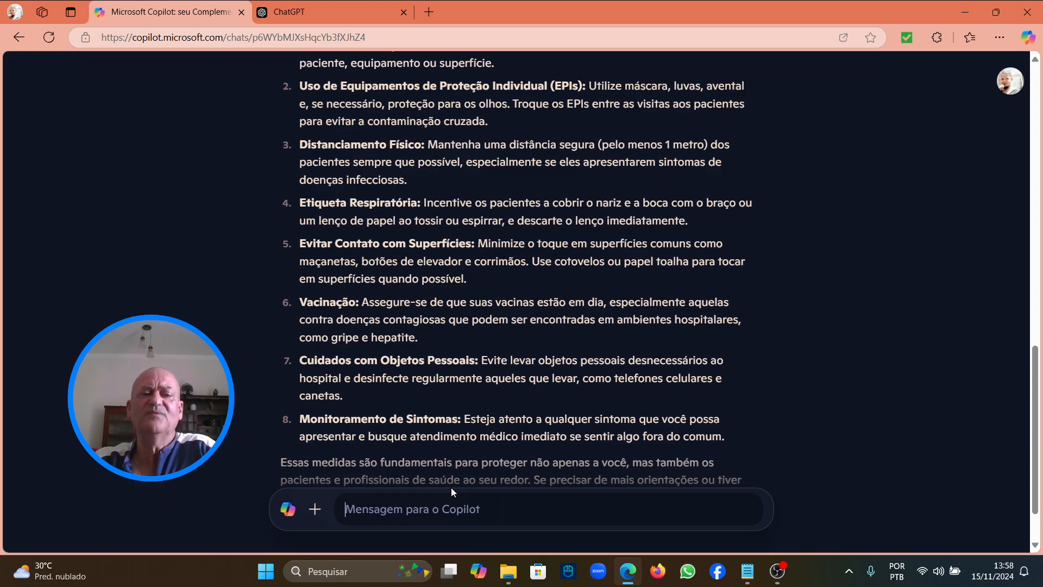
scroll(567, 328, up, 3)
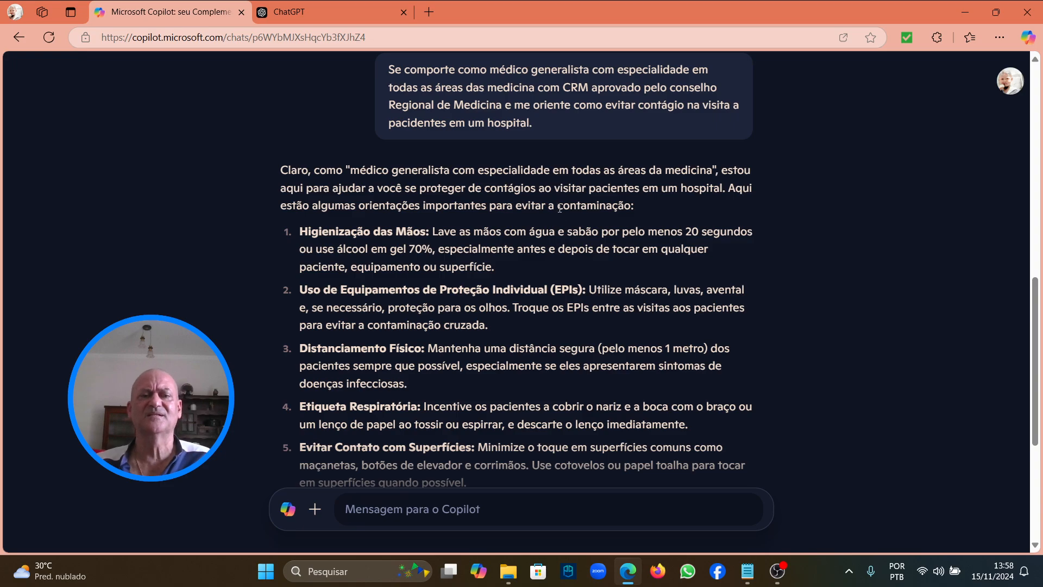
scroll(627, 191, up, 3)
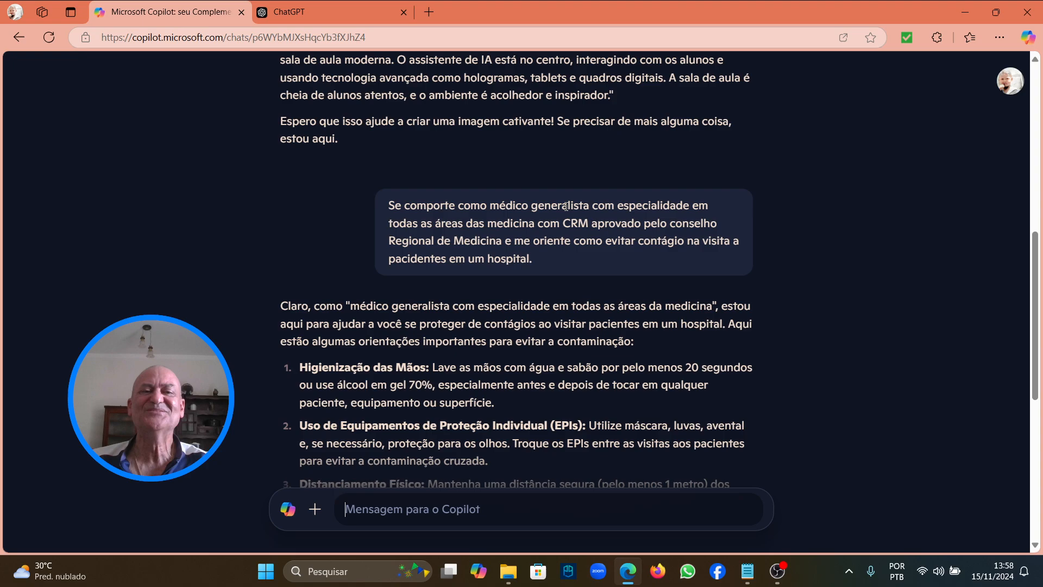
Step: Close the Copilot page to show ChatGPT and activate its message field
click(241, 12)
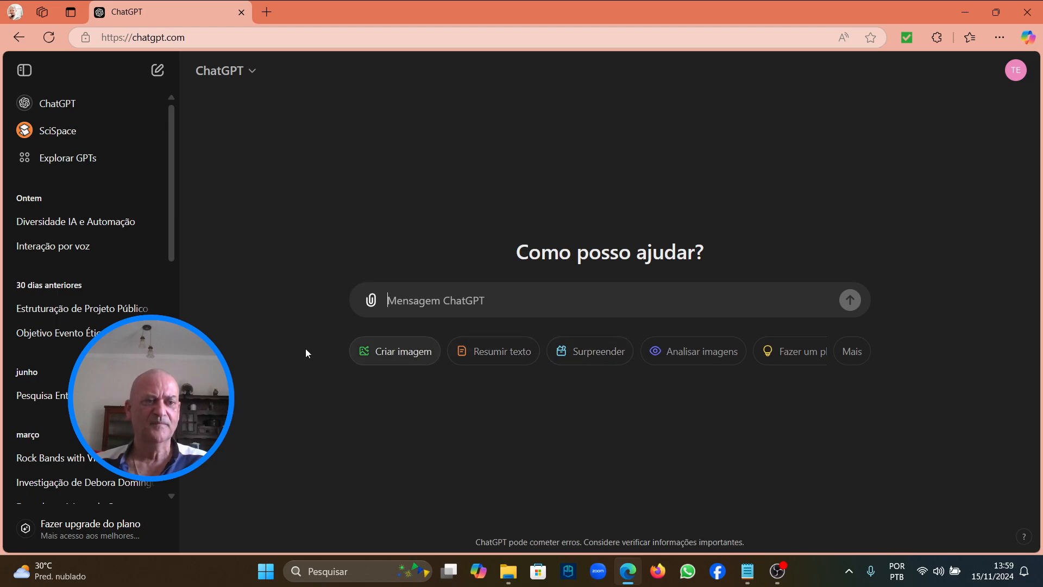
click(525, 300)
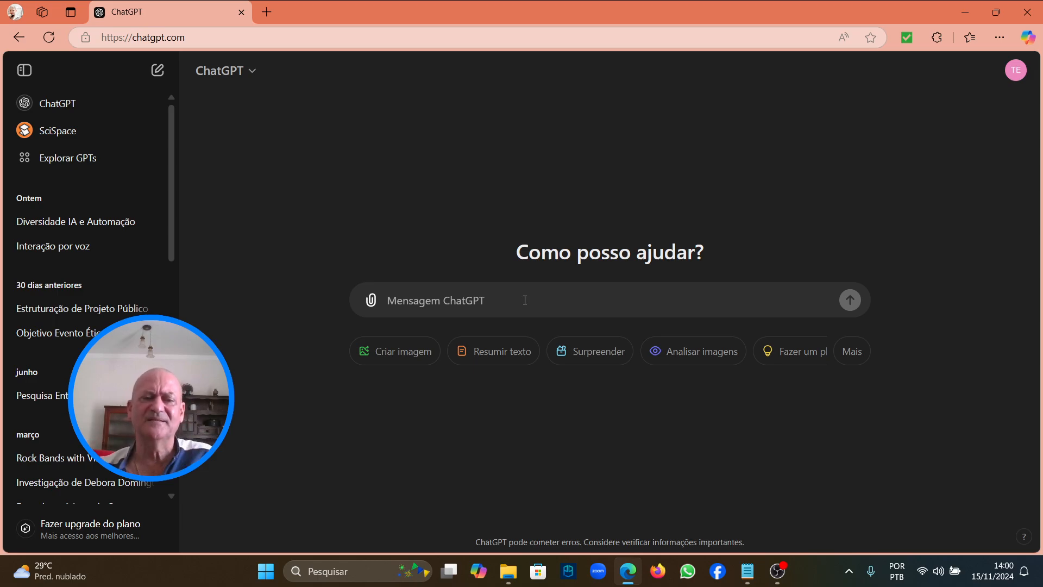
Step: Switch to the Notepad notes, copy only the Sufi poetry prompt under the ChatGPT heading, and return to ChatGPT
click(747, 570)
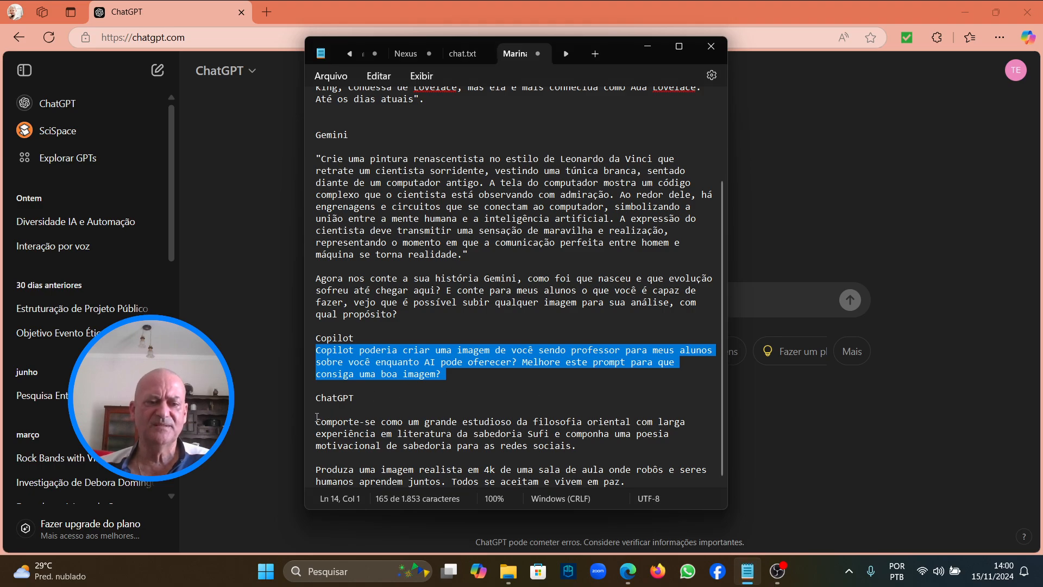
drag(317, 416, 631, 483)
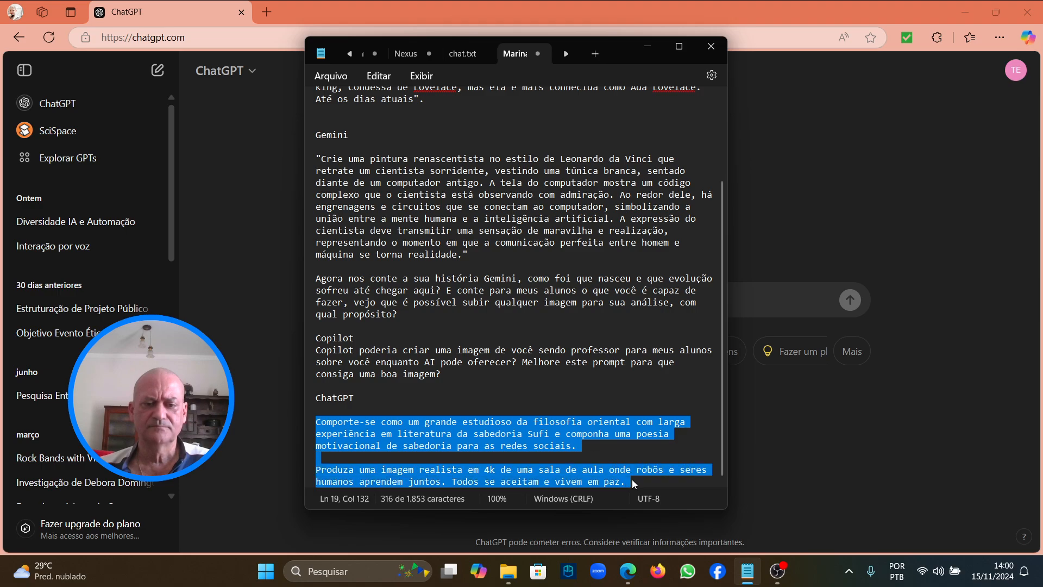
right_click(525, 443)
click(508, 434)
click(449, 421)
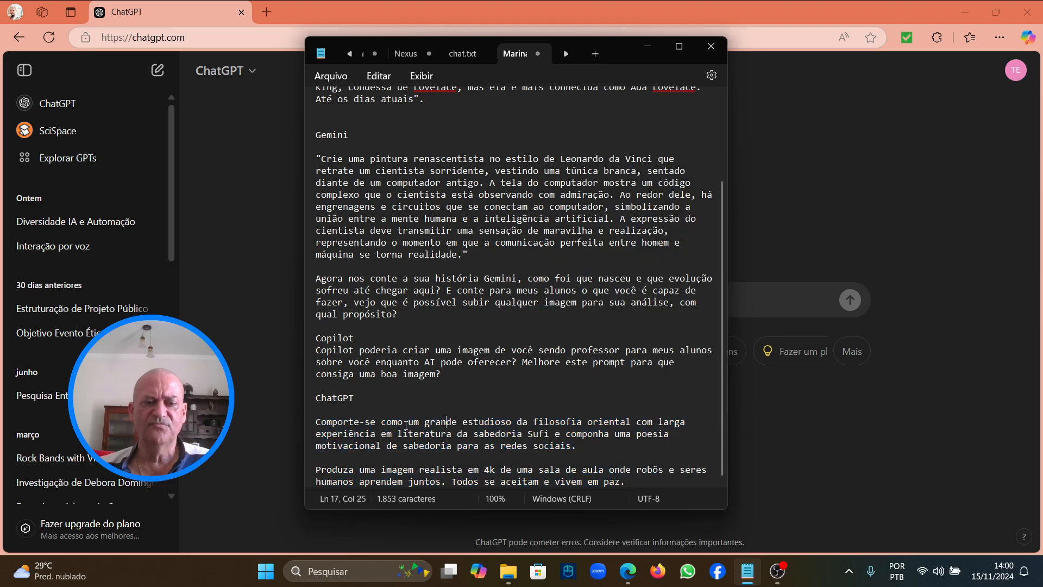
drag(316, 422, 562, 448)
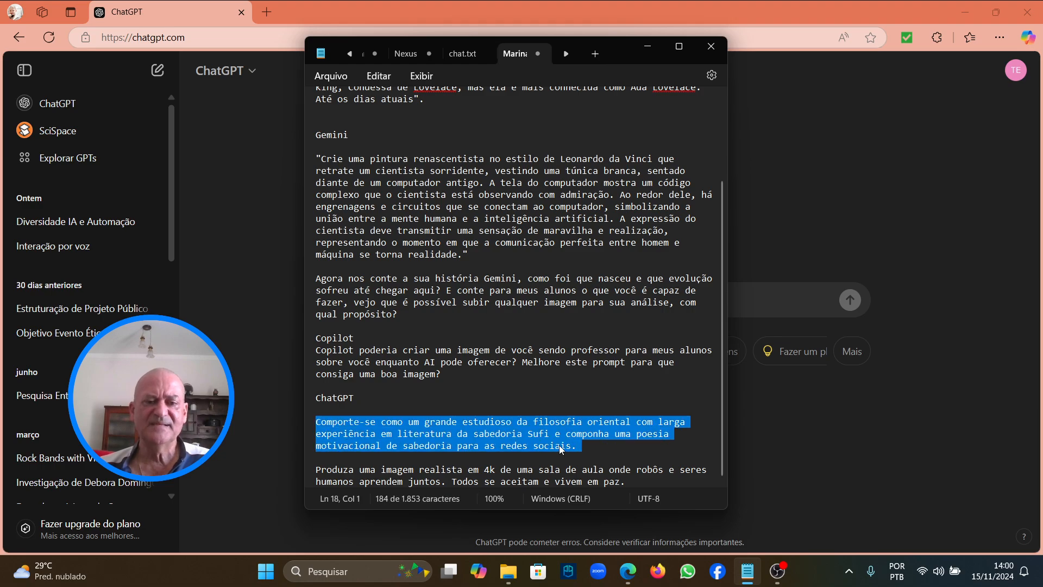
right_click(560, 448)
click(601, 191)
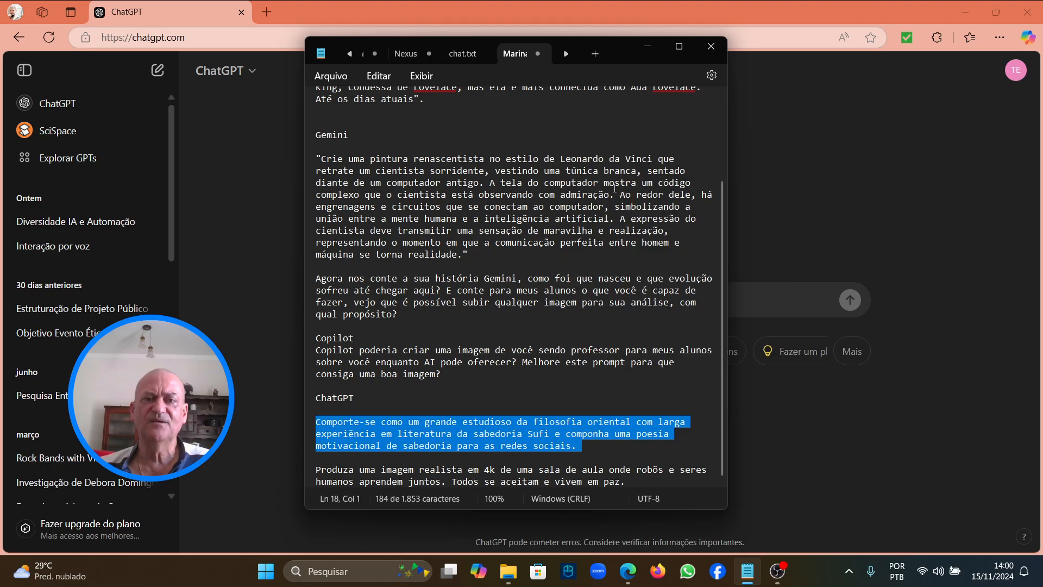
click(651, 48)
Step: Paste the copied Sufi wisdom poem prompt into the ChatGPT message field and send it
right_click(437, 296)
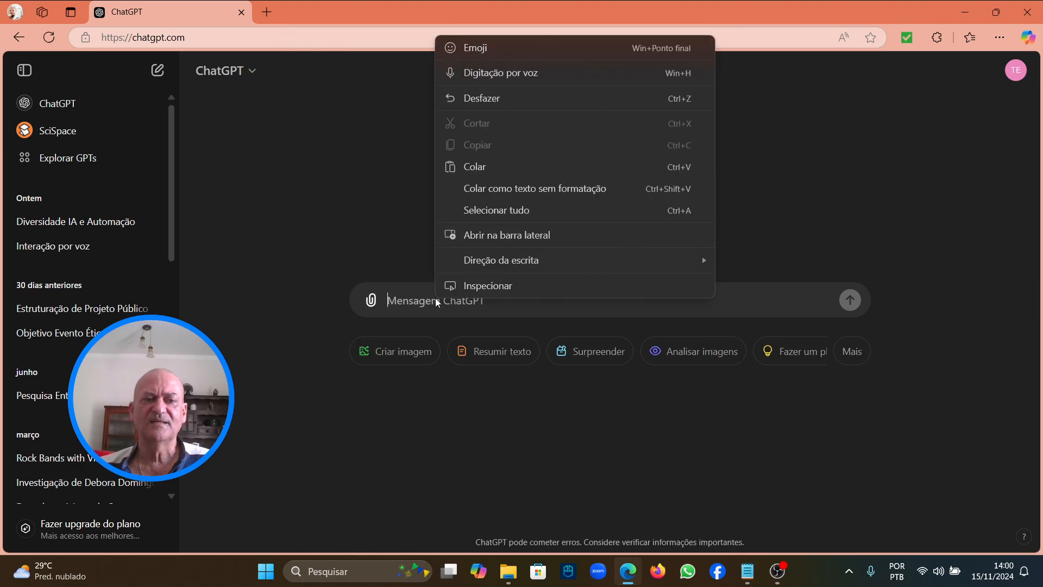
click(501, 165)
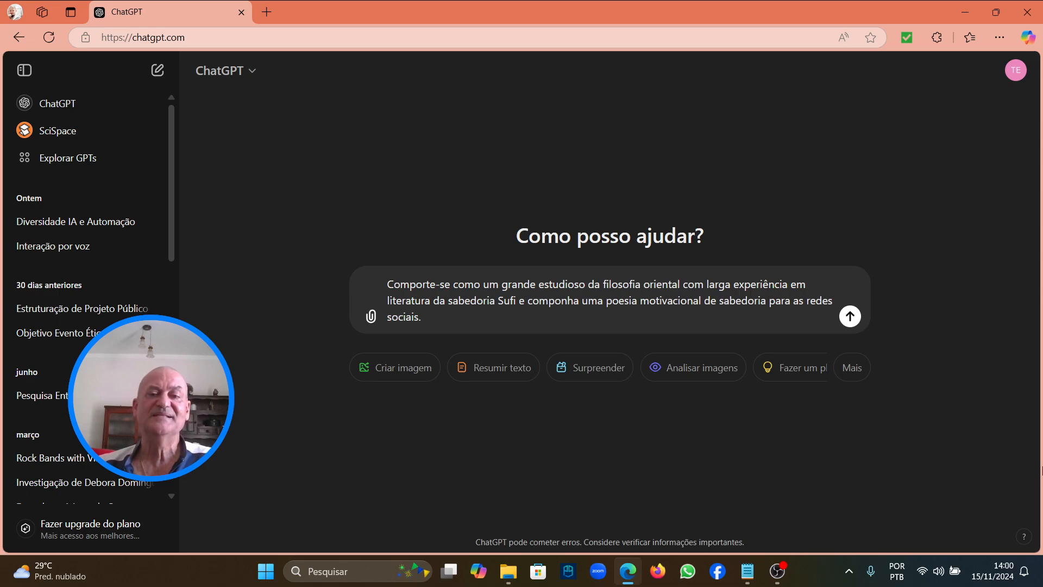
click(851, 317)
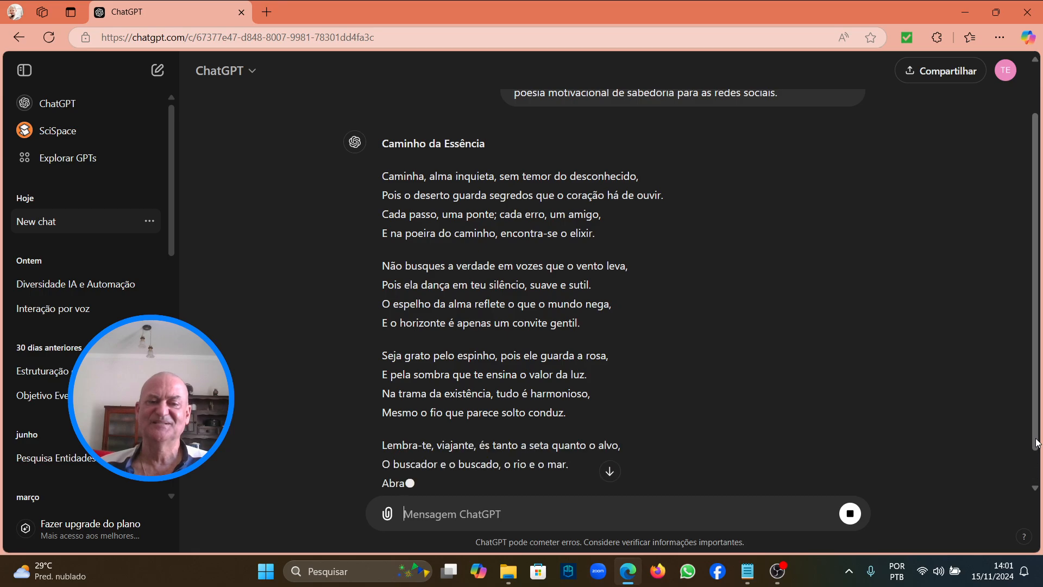
Step: Review the poem "Caminho da Essência" against the sent prompt, reading from the title through its closing verses
scroll(926, 312, down, 2)
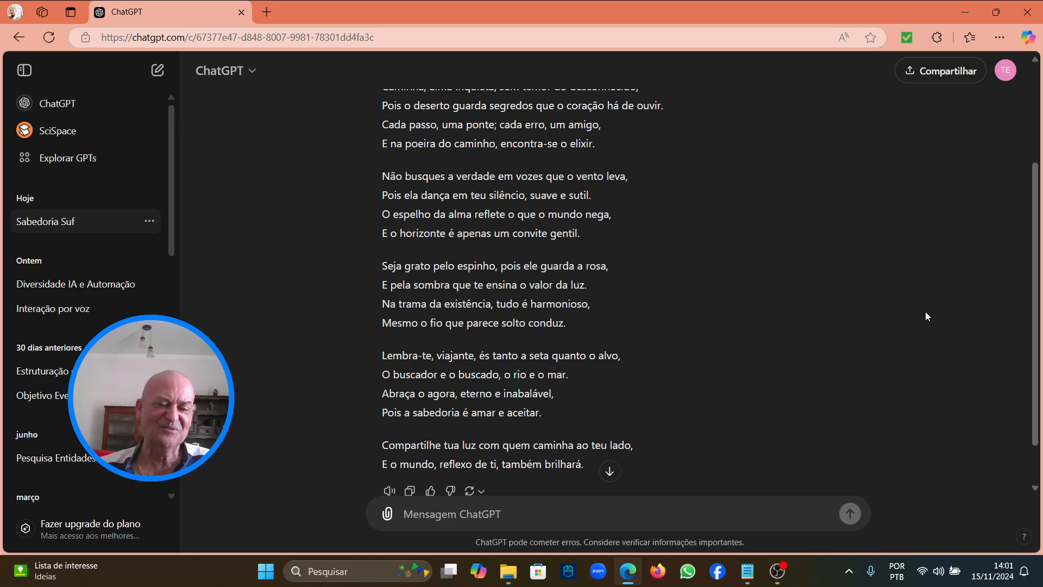
scroll(897, 288, down, 1)
scroll(871, 296, up, 3)
scroll(872, 300, up, 1)
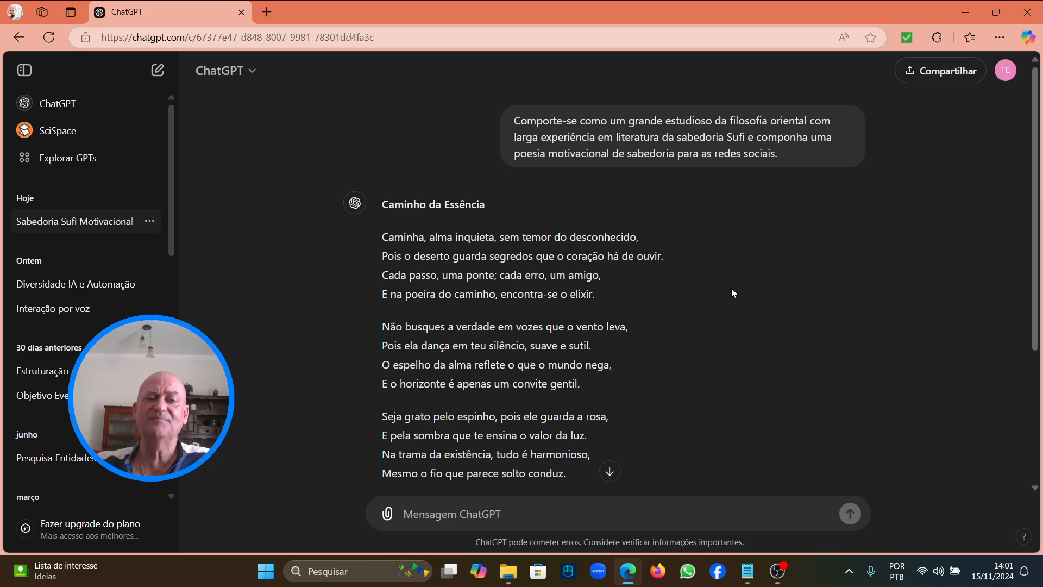
scroll(731, 289, down, 3)
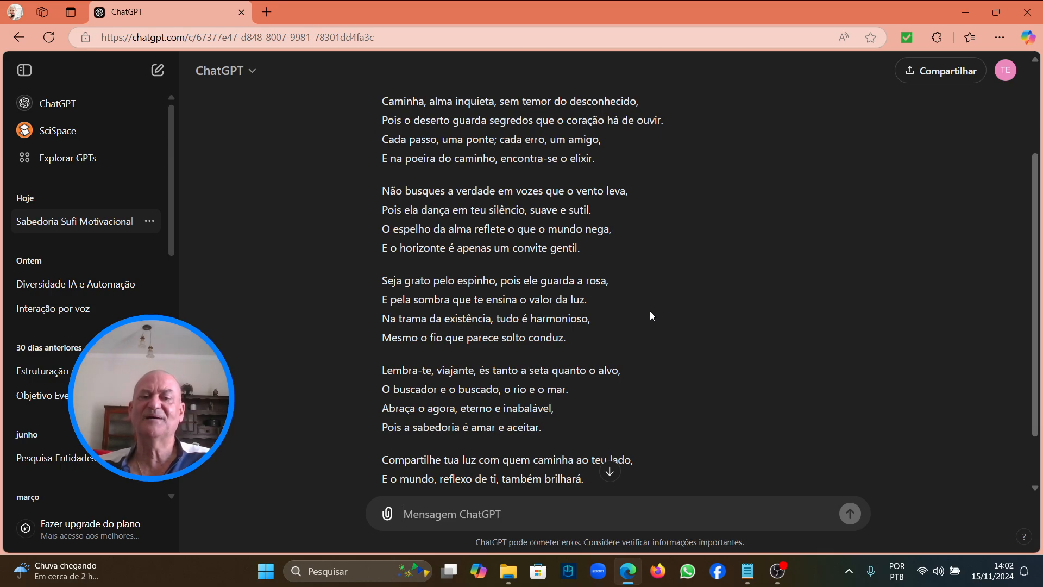
scroll(649, 311, down, 2)
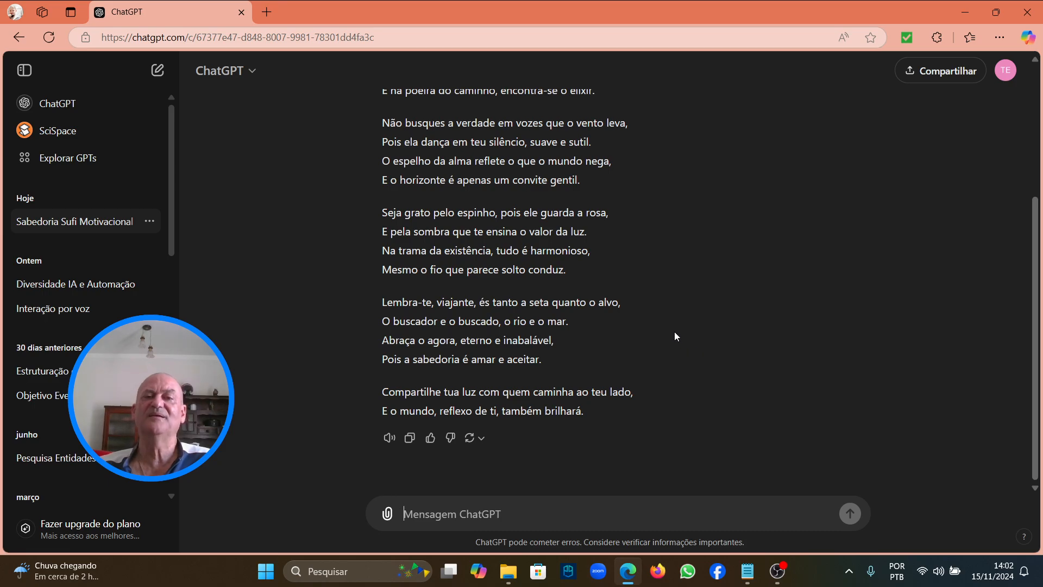
scroll(674, 332, up, 5)
scroll(674, 330, down, 4)
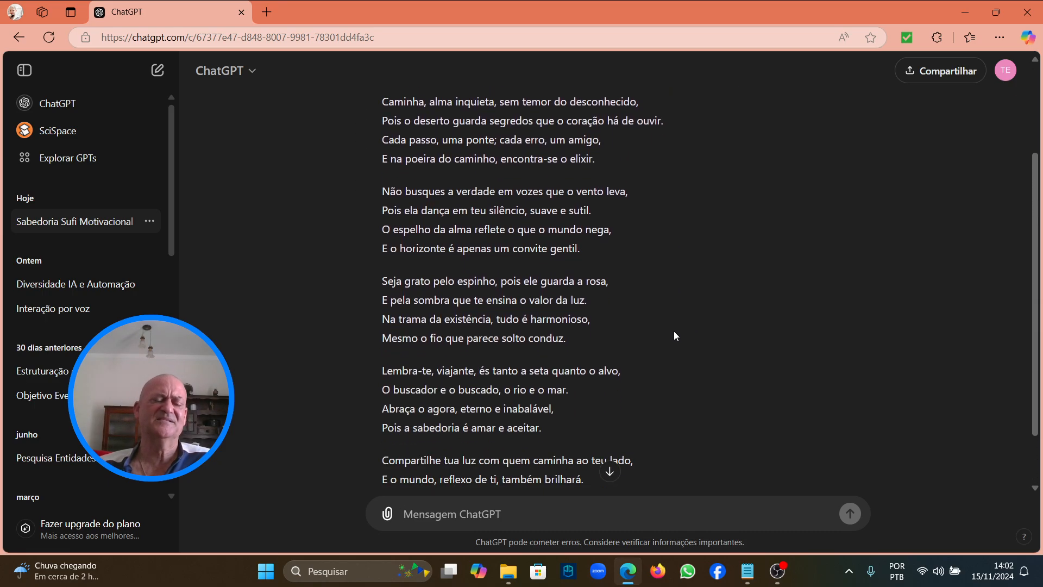
scroll(673, 329, down, 2)
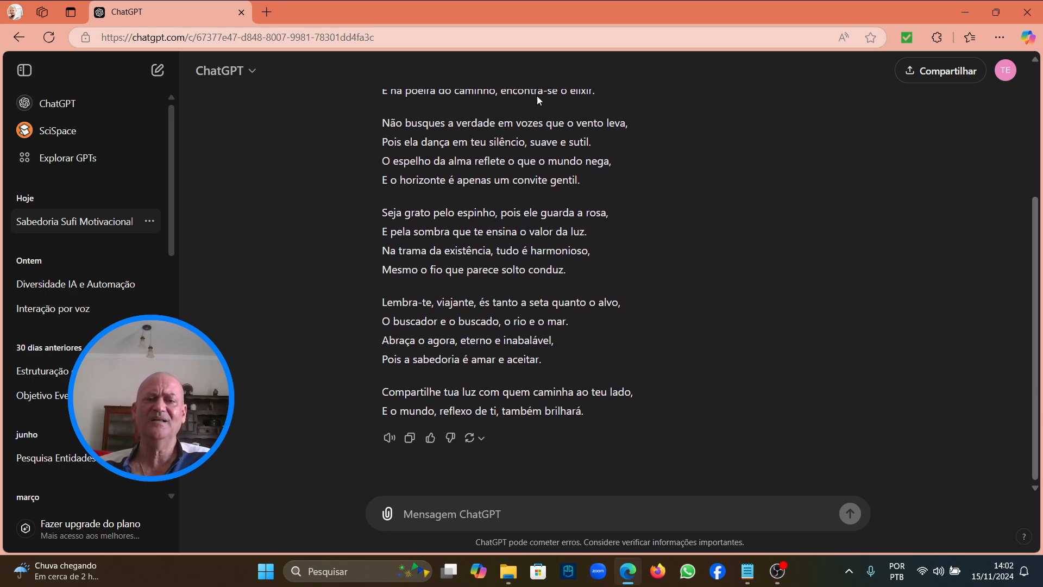
scroll(668, 205, up, 5)
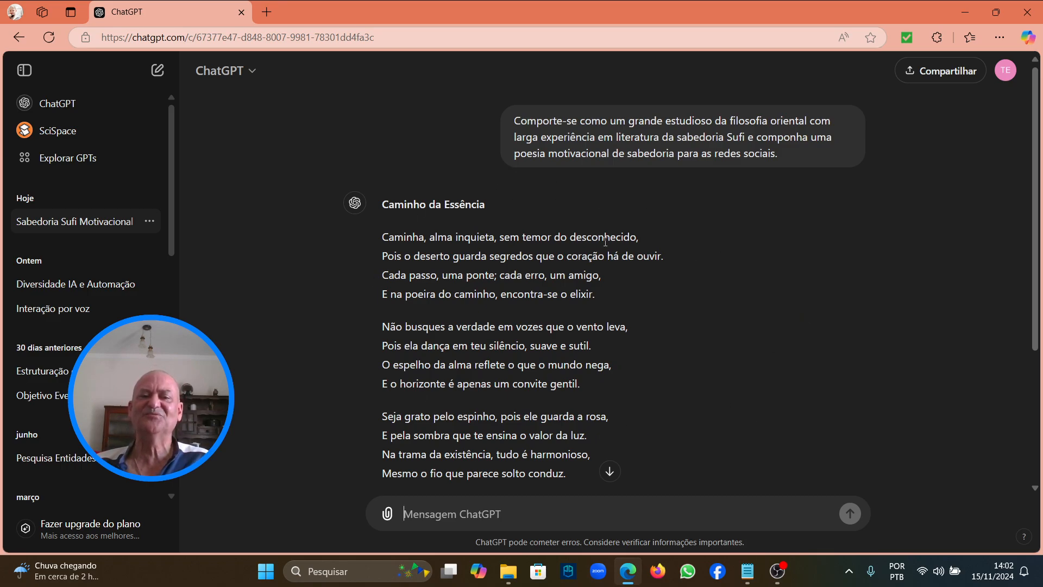
scroll(488, 272, down, 4)
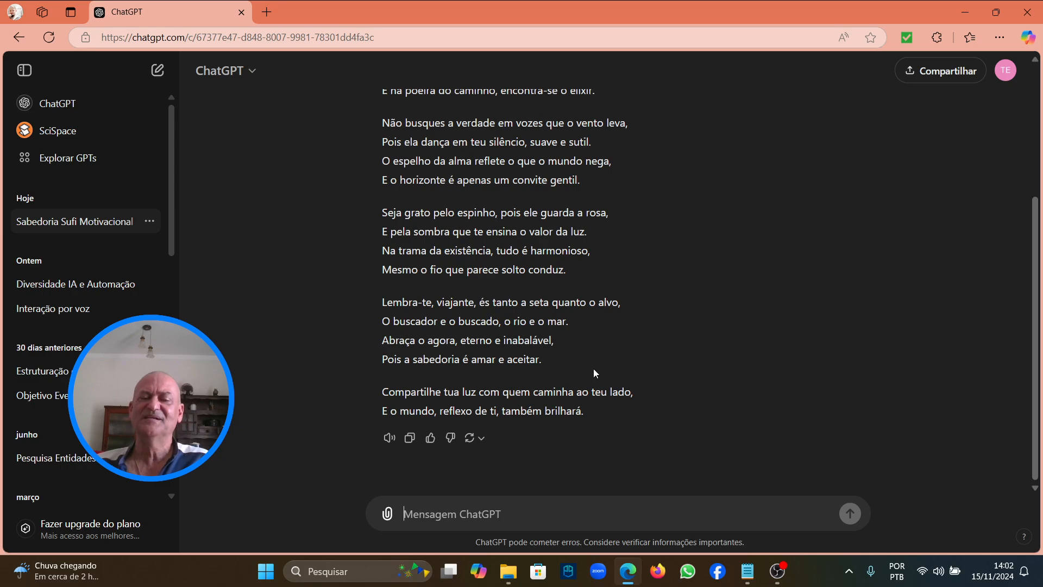
scroll(646, 196, up, 1)
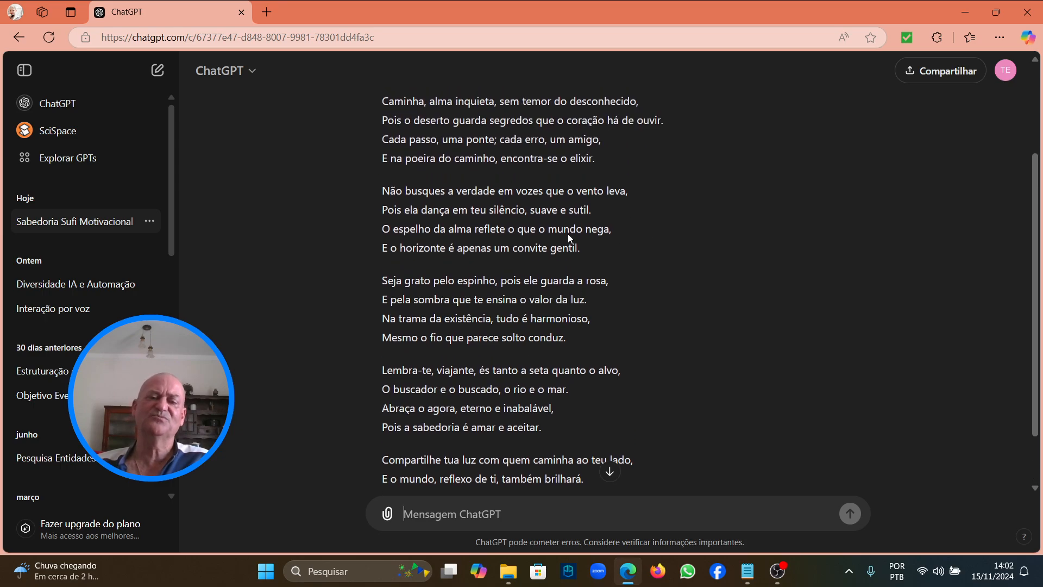
scroll(565, 234, up, 1)
scroll(565, 235, down, 2)
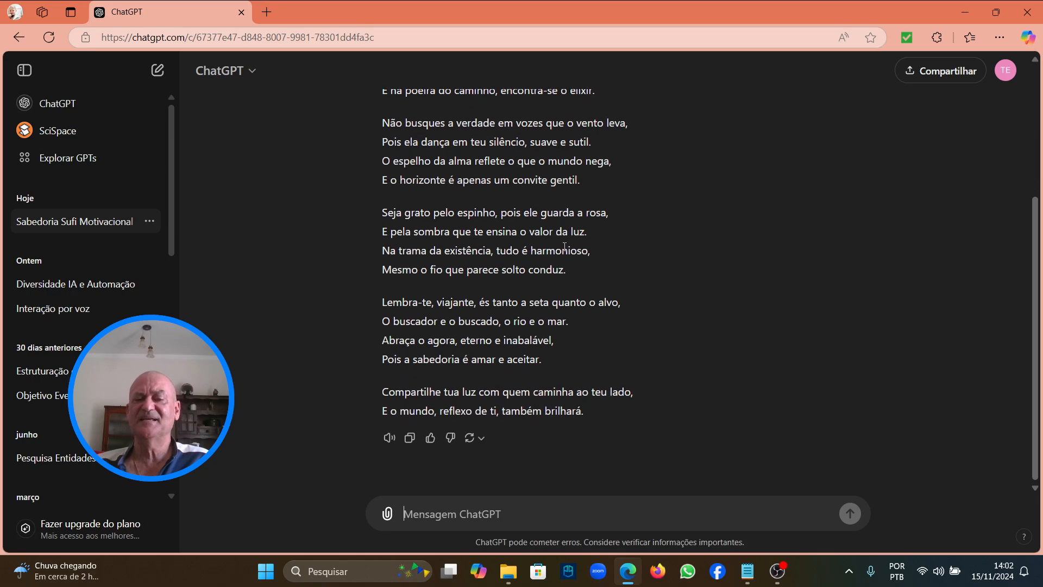
Step: Switch to the Notepad notes, copy the prompt for a realistic 4k classroom image of robots and humans, and return to ChatGPT
click(747, 577)
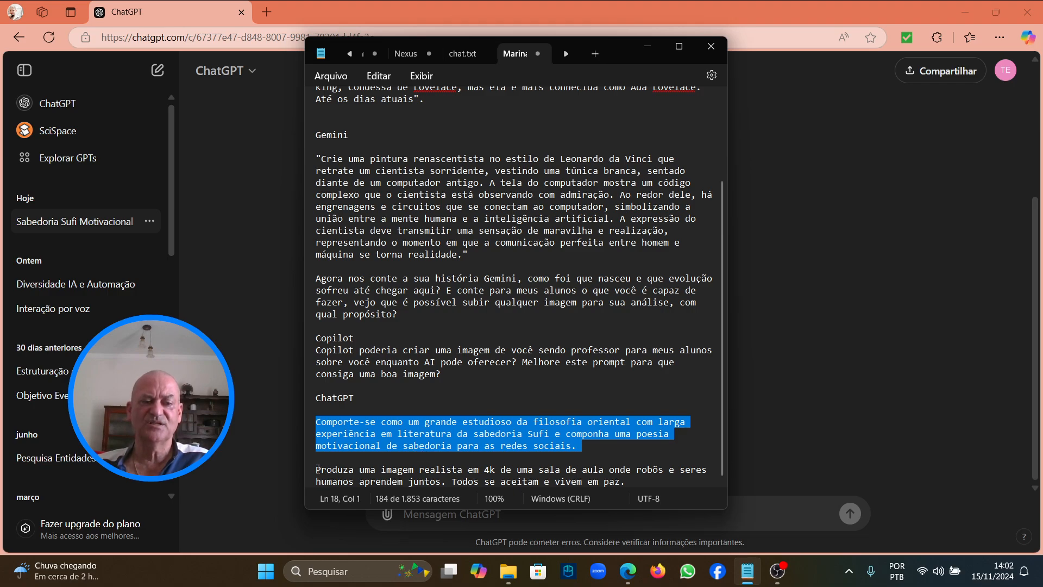
drag(317, 469, 648, 484)
right_click(601, 474)
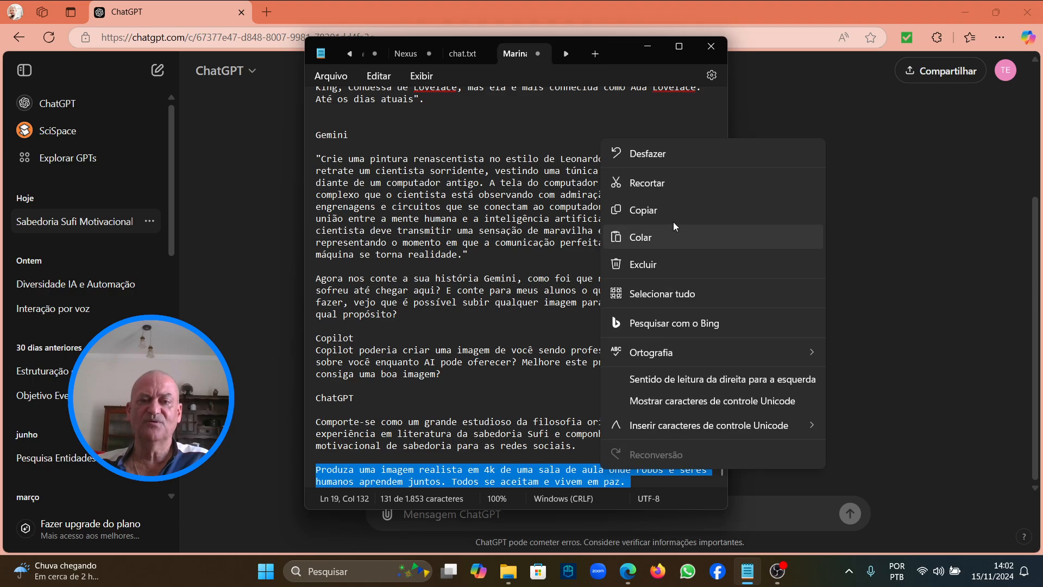
click(673, 205)
click(647, 46)
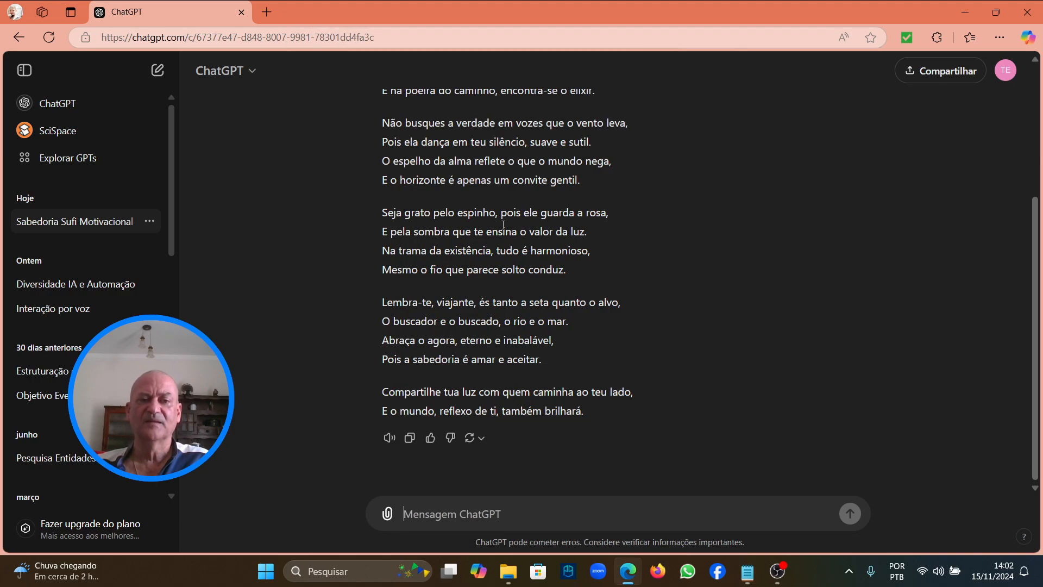
Step: Paste the prompt "Produza uma imagem realista em 4k de uma sala de aula..." into ChatGPT, send it and view the generated image
right_click(459, 505)
click(442, 503)
right_click(439, 504)
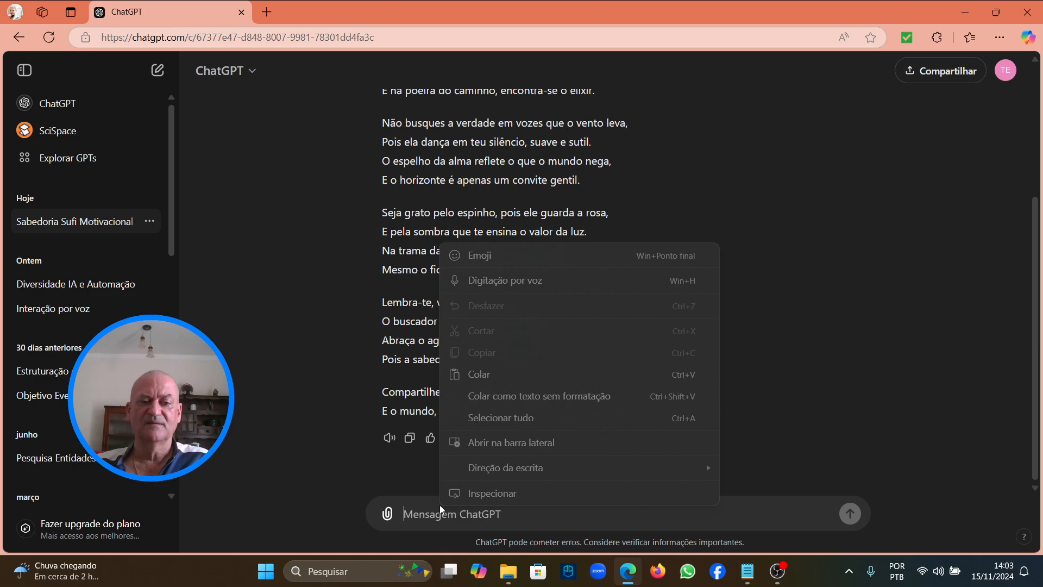
click(466, 380)
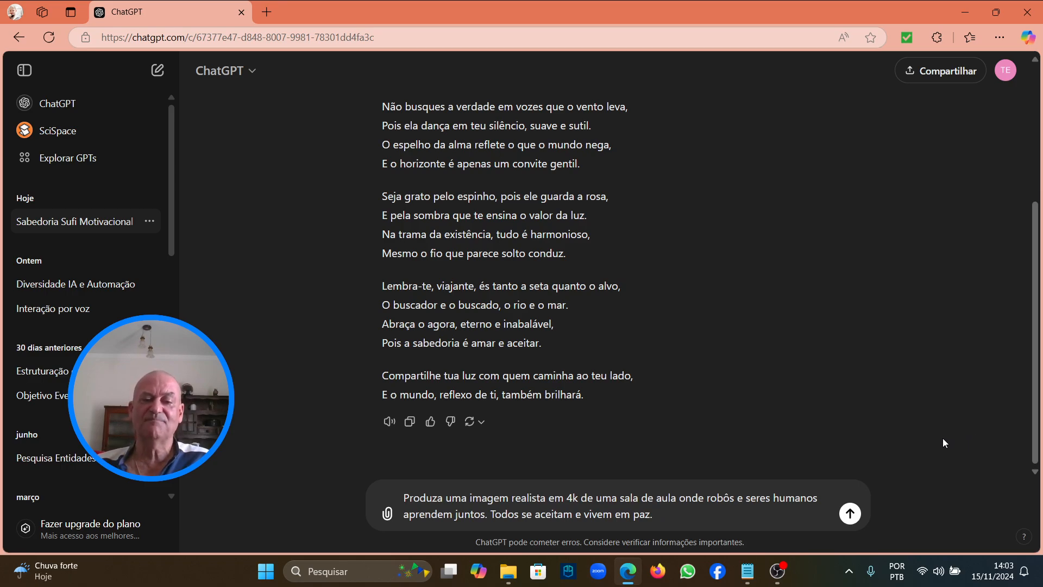
click(851, 515)
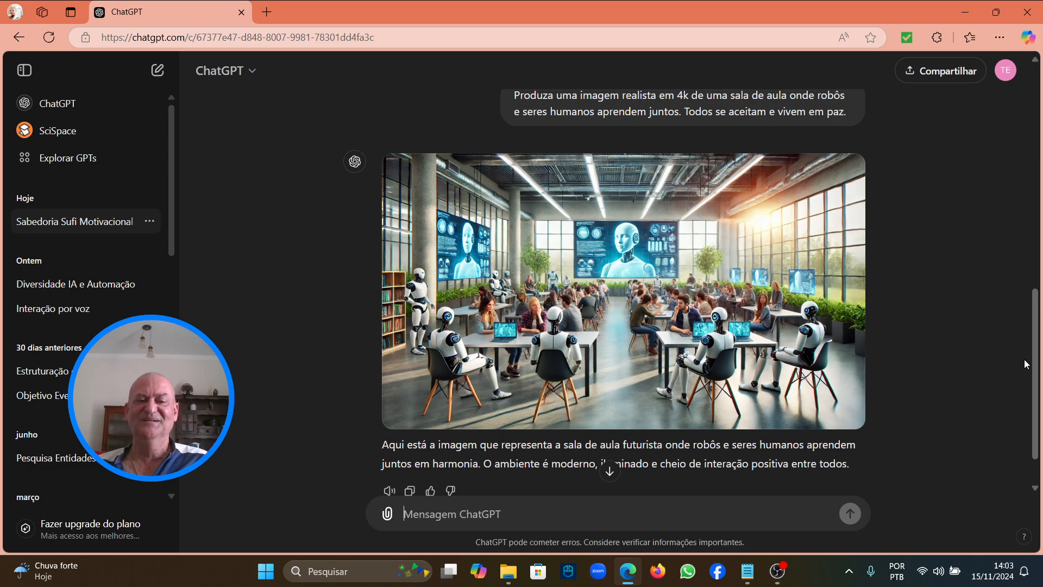
scroll(871, 354, down, 1)
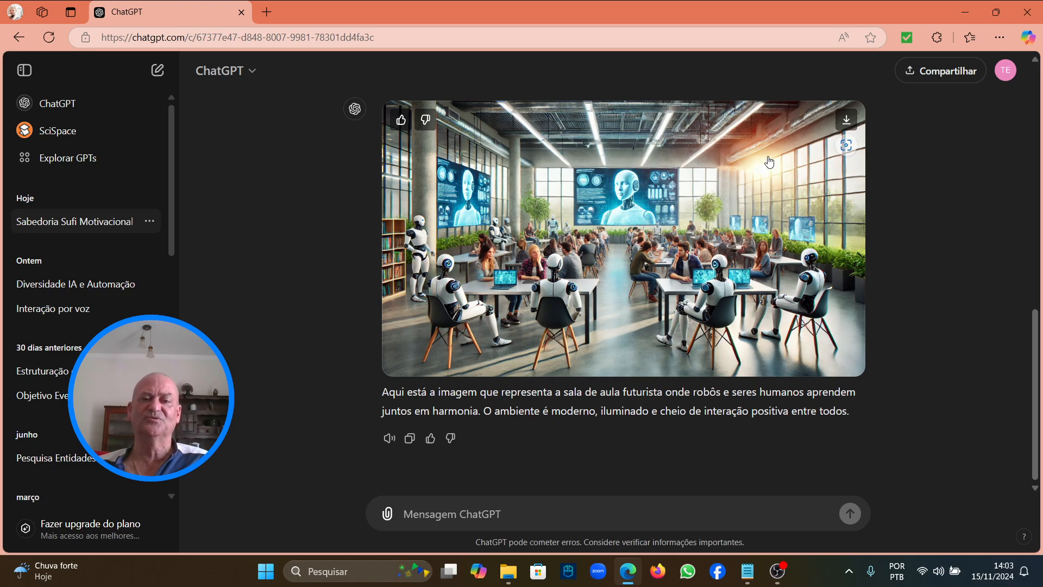
scroll(855, 326, up, 1)
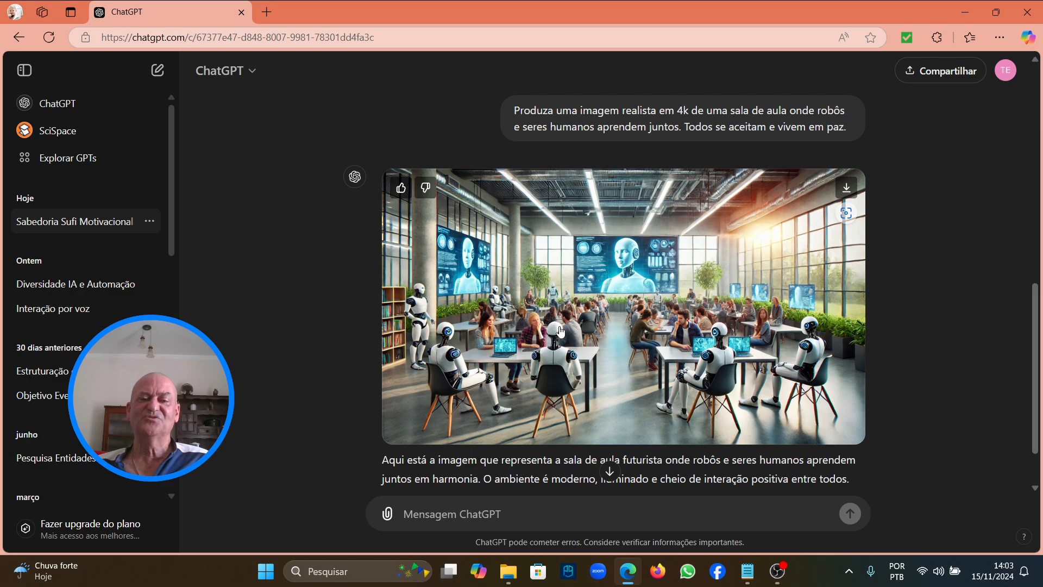